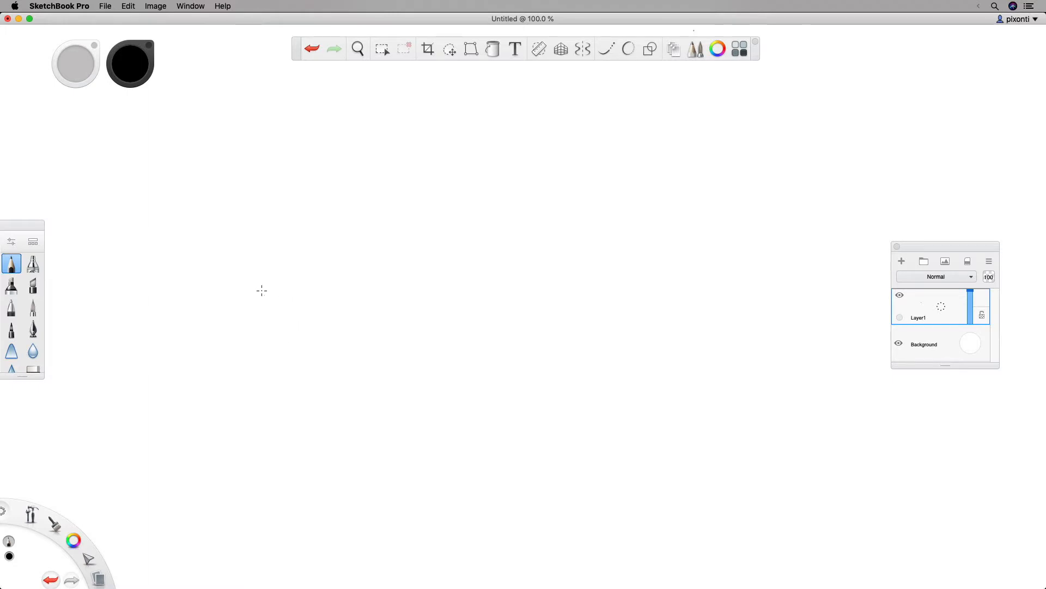
View the About SketchBook Pro information, checking the version and build details, and close it.
{"action": "left_click", "coordinate": [66, 6]}
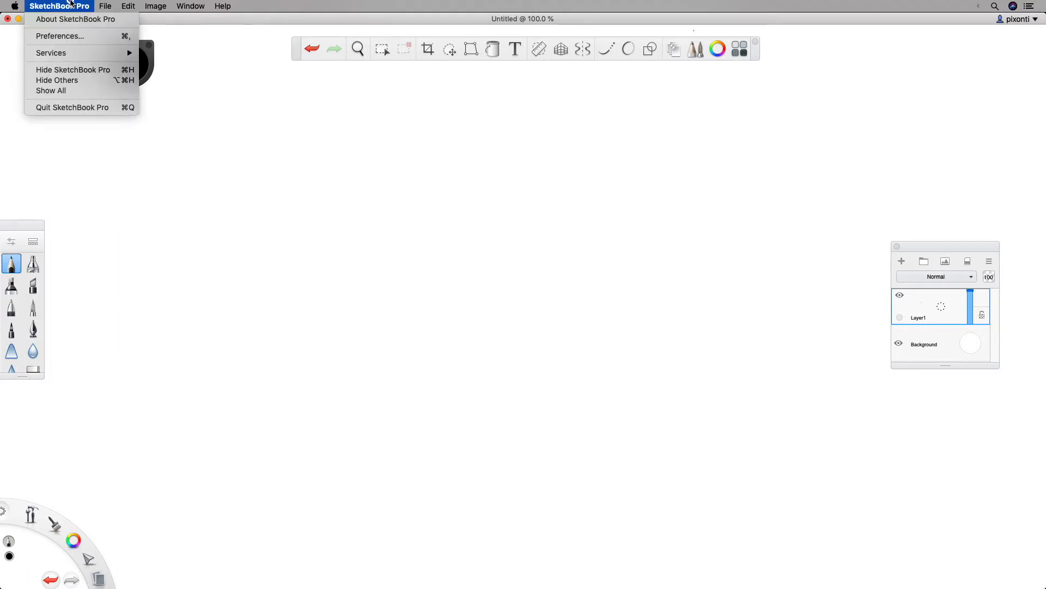
{"action": "left_click", "coordinate": [106, 18]}
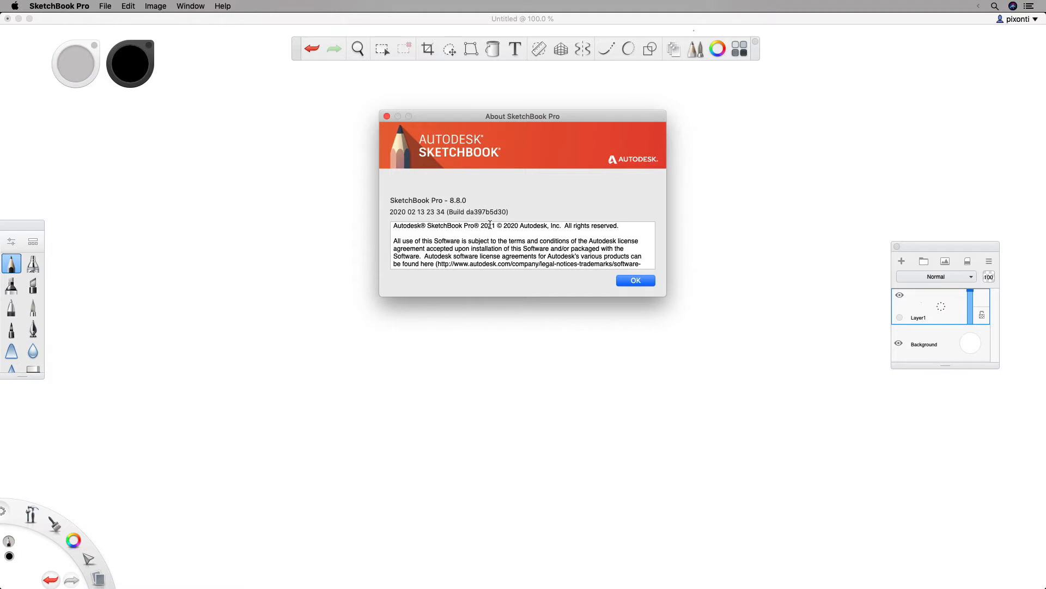
{"action": "triple_click", "coordinate": [469, 219]}
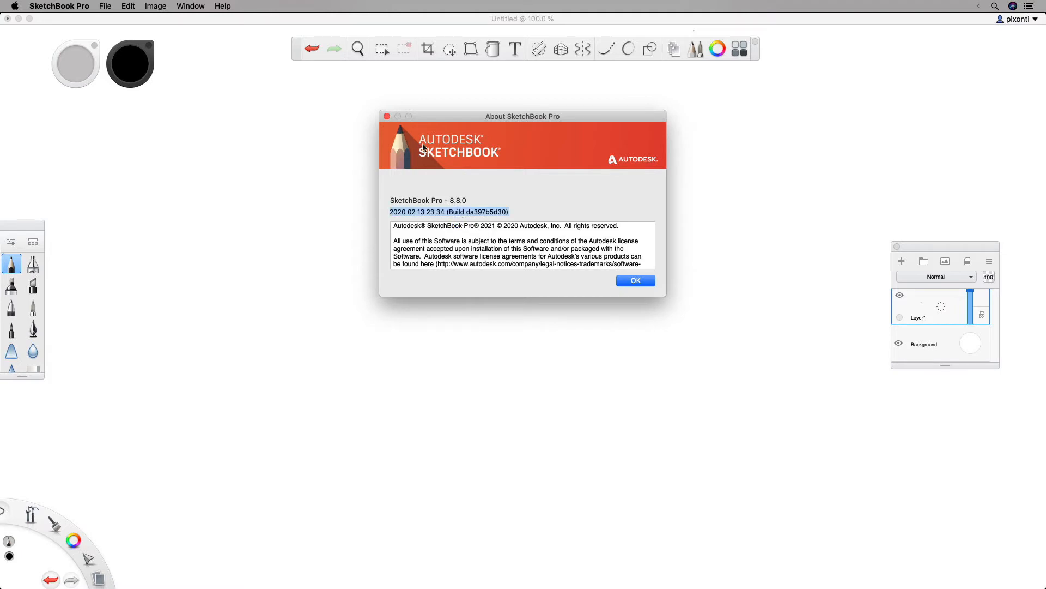
{"action": "left_click", "coordinate": [387, 116]}
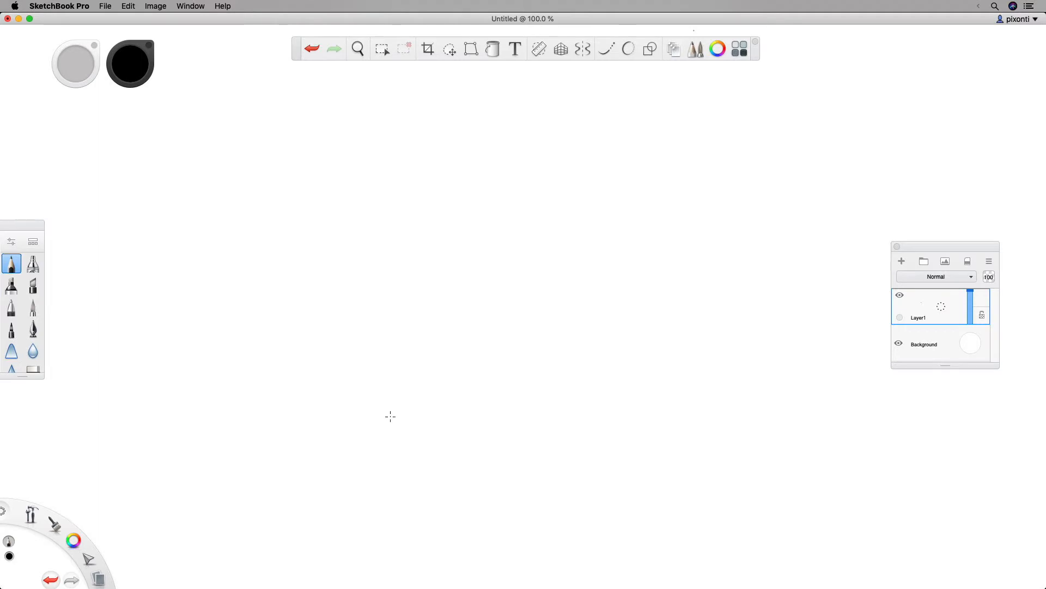
Move the Layer Editor up near the canvas's upper-right corner, and hide and show it again.
{"action": "left_click_drag", "start_coordinate": [964, 245], "coordinate": [988, 86]}
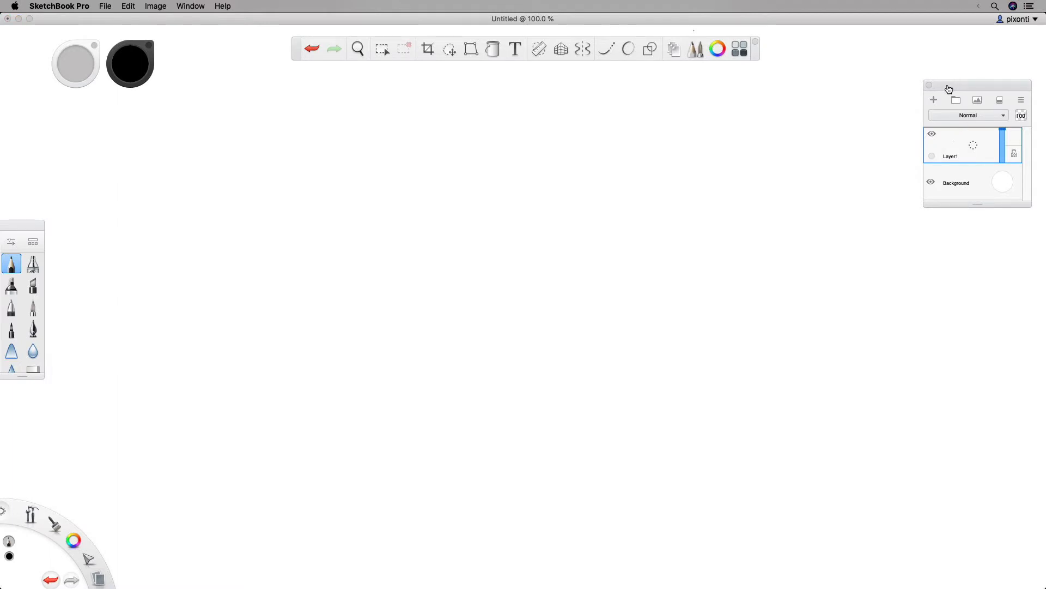
{"action": "left_click", "coordinate": [193, 6]}
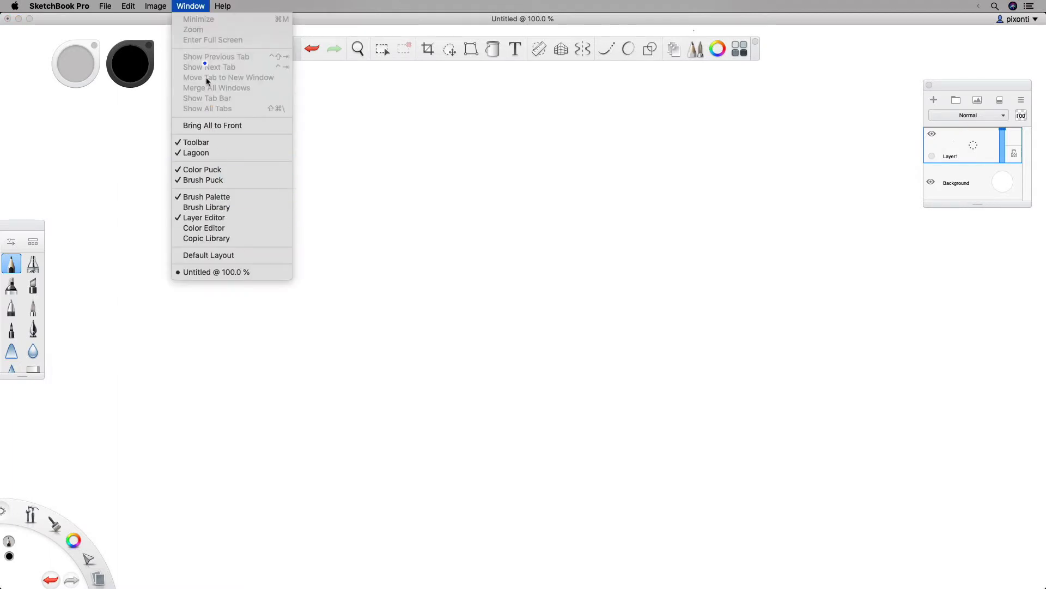
{"action": "left_click", "coordinate": [225, 218]}
{"action": "left_click", "coordinate": [191, 6]}
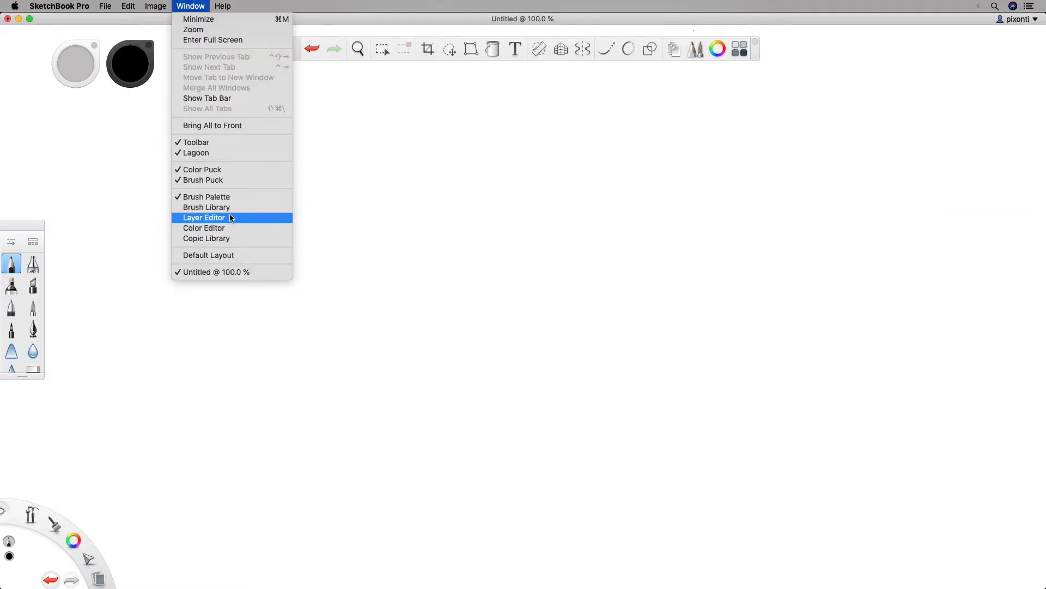
{"action": "left_click", "coordinate": [230, 217]}
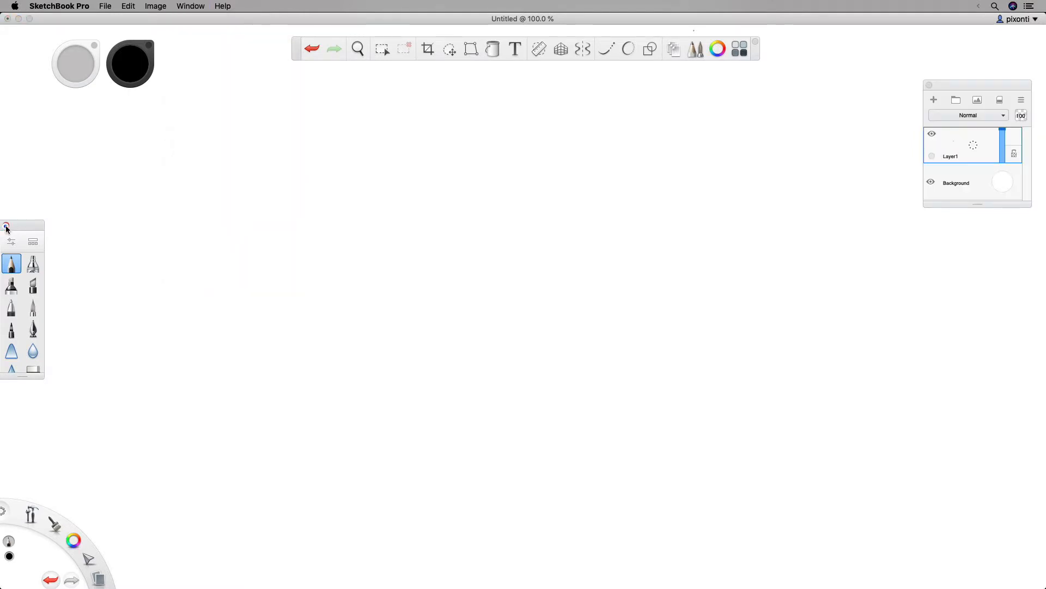
Hide the Brush Palette and bring it back.
{"action": "left_click", "coordinate": [6, 226]}
{"action": "left_click", "coordinate": [190, 6]}
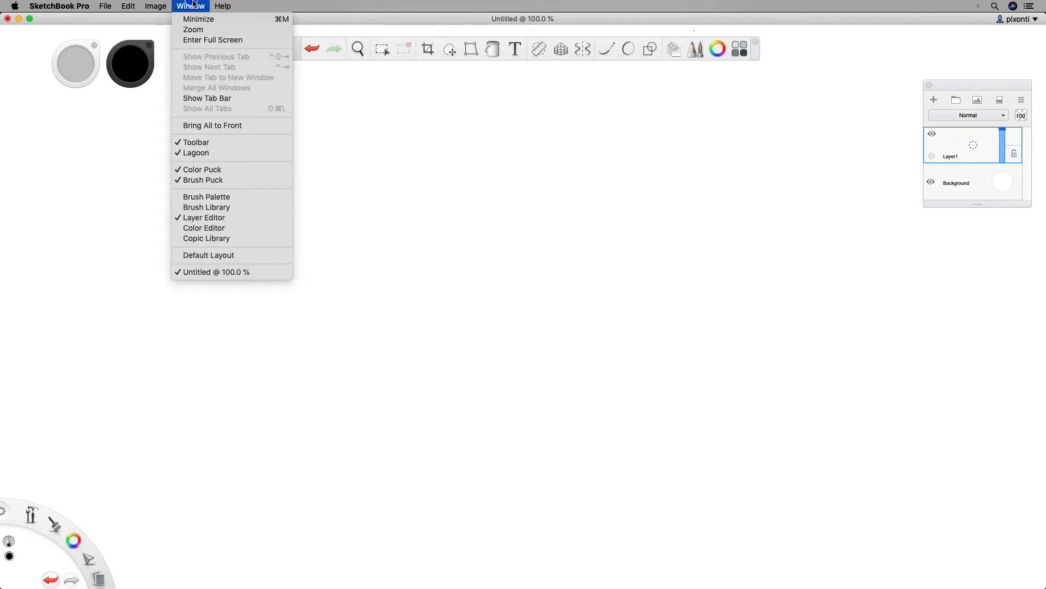
{"action": "left_click", "coordinate": [229, 197]}
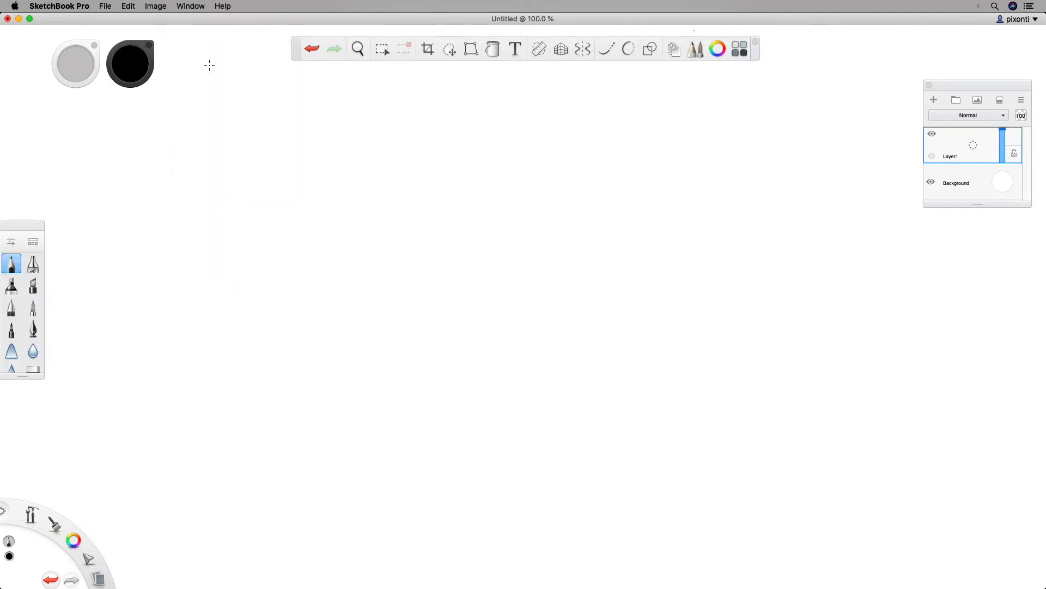
Open the Brush Library to look through the available brush sets, and close it.
{"action": "left_click", "coordinate": [191, 6]}
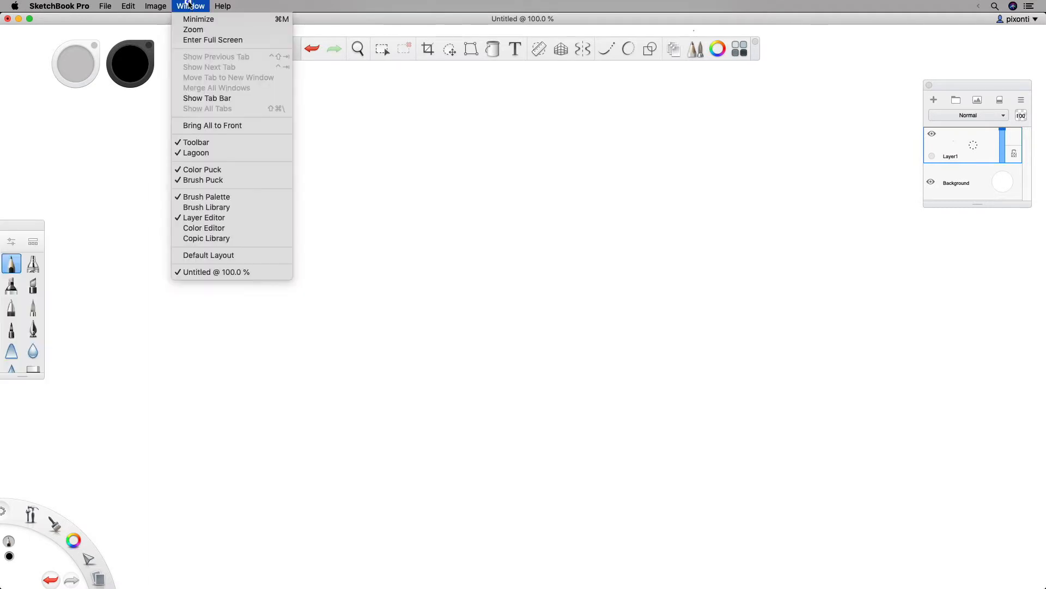
{"action": "left_click", "coordinate": [225, 209]}
{"action": "mouse_move", "coordinate": [257, 166]}
{"action": "left_mouse_down"}
{"action": "mouse_move", "coordinate": [255, 308]}
{"action": "mouse_move", "coordinate": [257, 146]}
{"action": "left_mouse_up"}
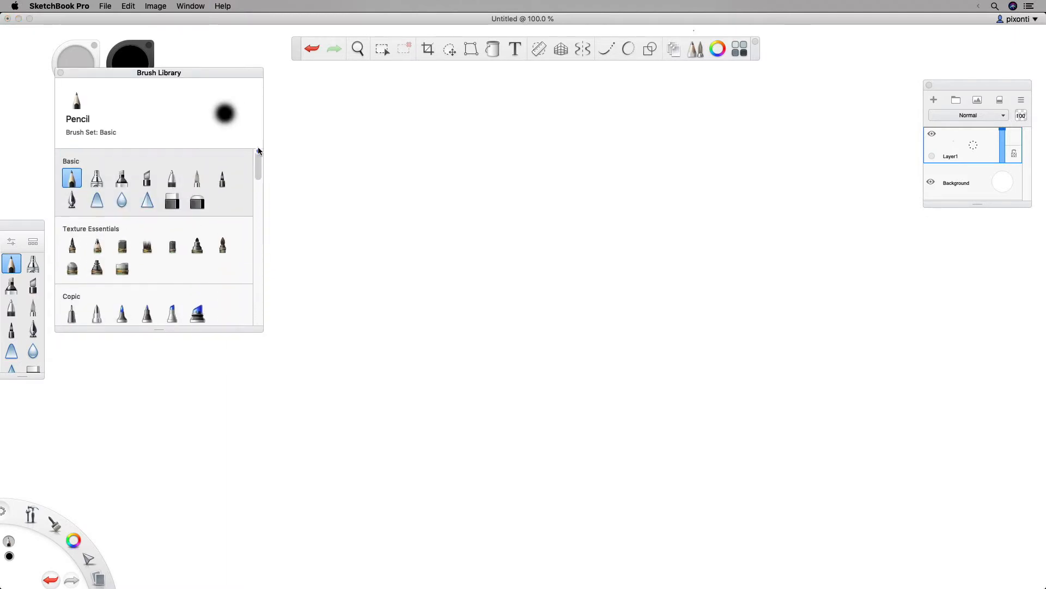
{"action": "left_click", "coordinate": [66, 73]}
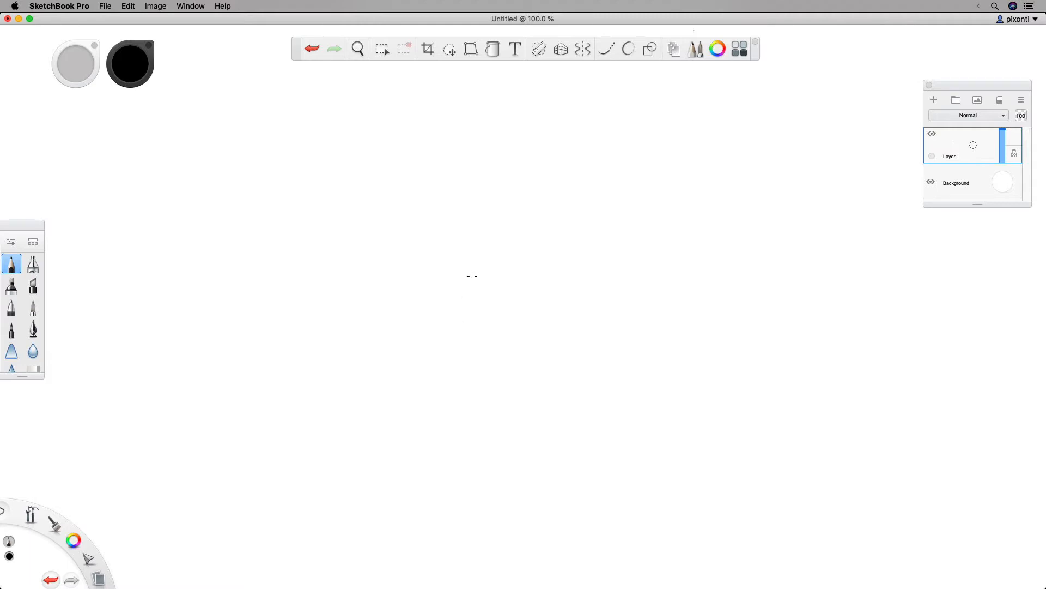
In the image size settings, set the resolution to 72 pixels/inch and the document width to 1920 pixels.
{"action": "left_click", "coordinate": [157, 6]}
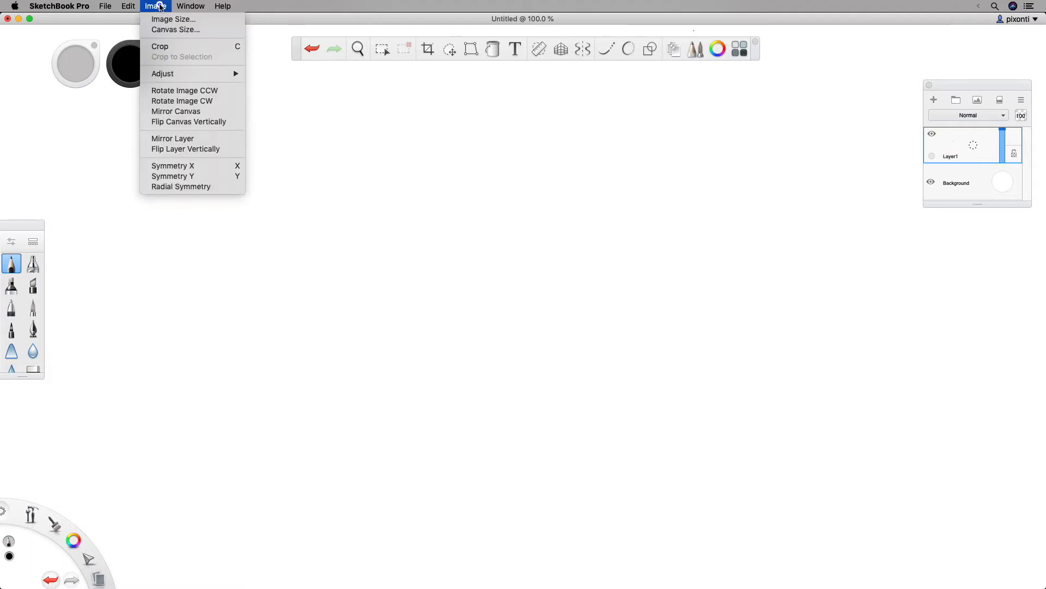
{"action": "left_click", "coordinate": [170, 20]}
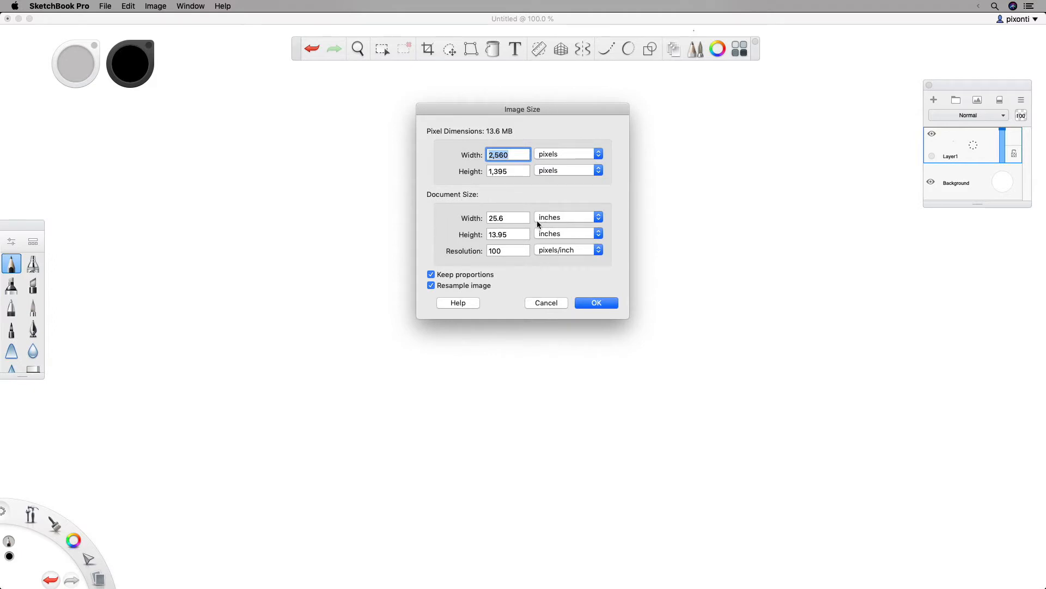
{"action": "left_click_drag", "start_coordinate": [515, 250], "coordinate": [482, 248]}
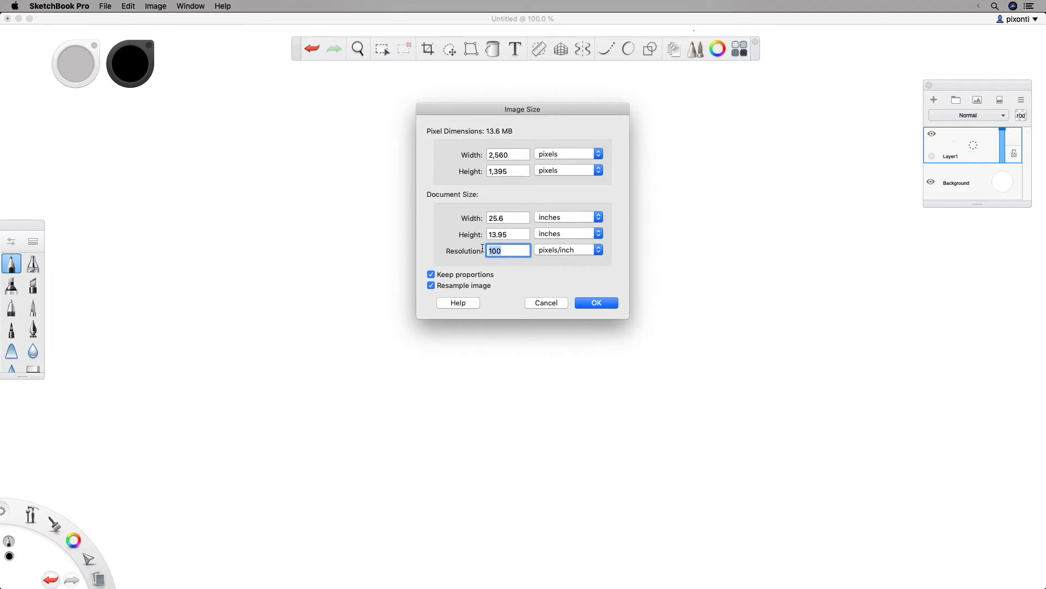
{"action": "type", "text": "72"}
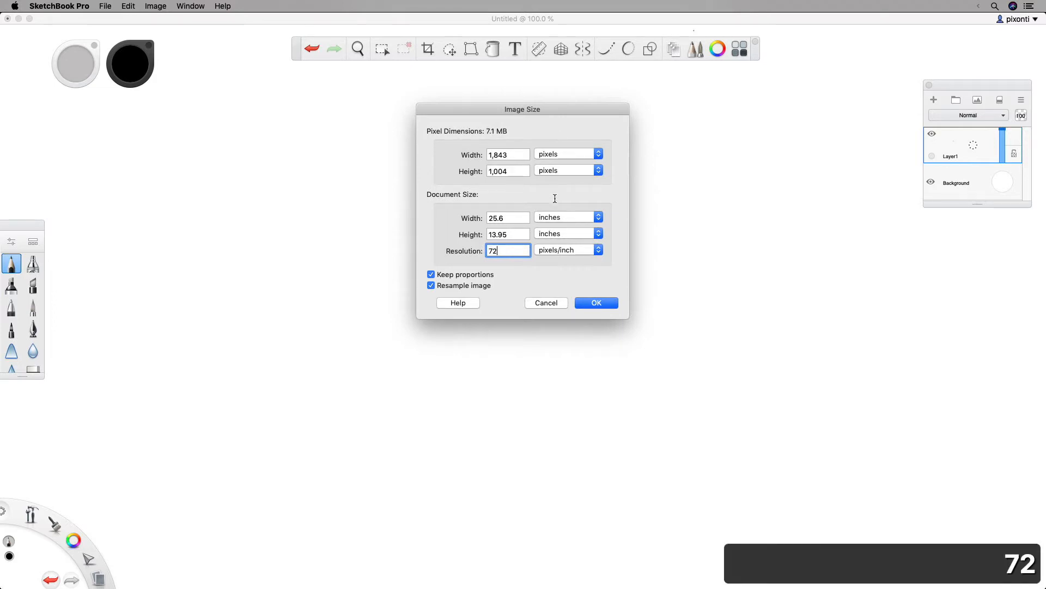
{"action": "left_click", "coordinate": [557, 216]}
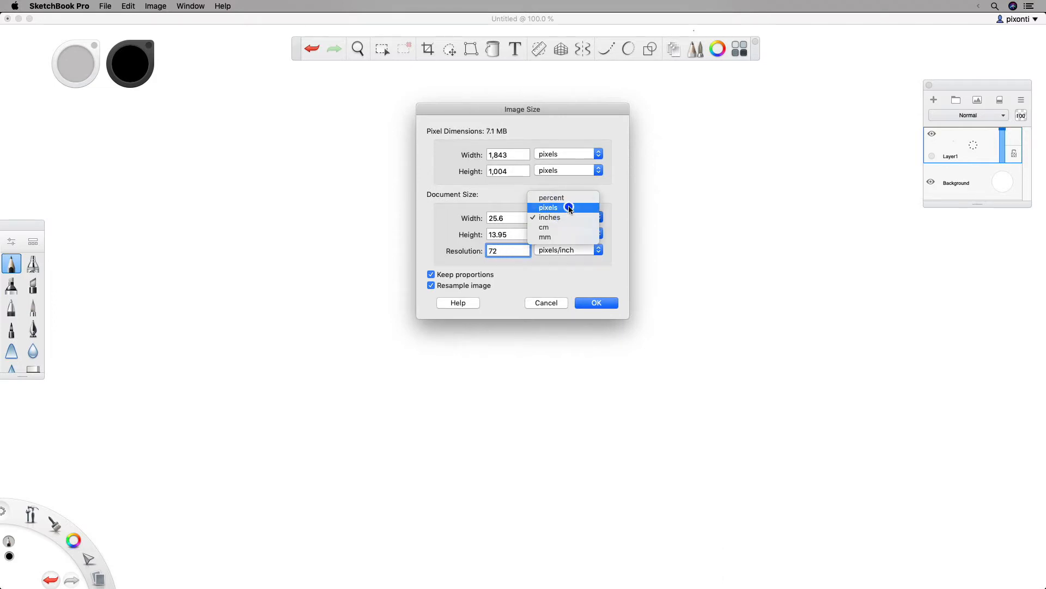
{"action": "left_click", "coordinate": [569, 207]}
{"action": "double_click", "coordinate": [518, 216]}
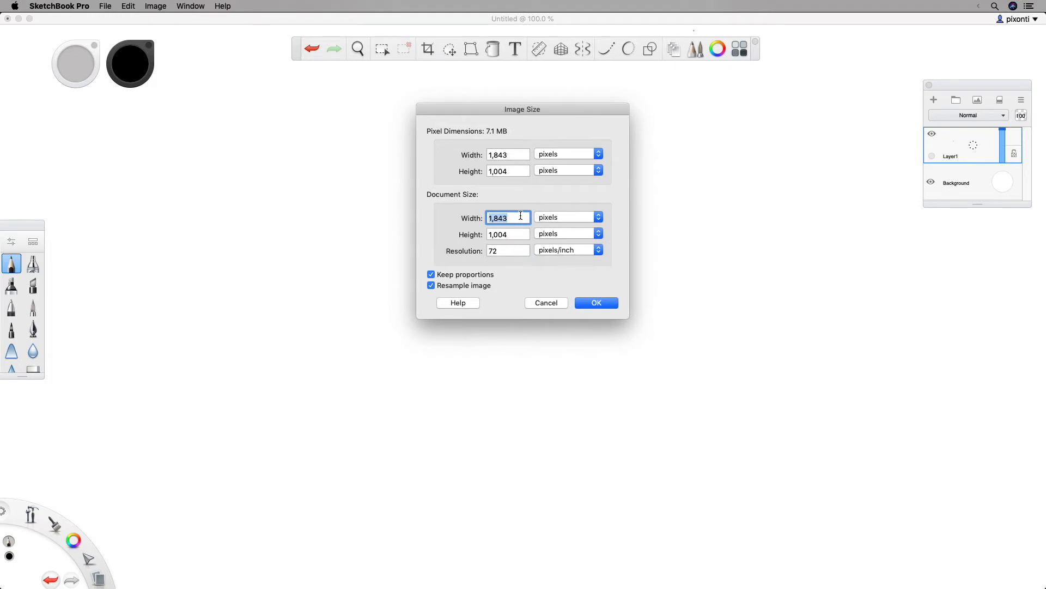
{"action": "type", "text": "1920"}
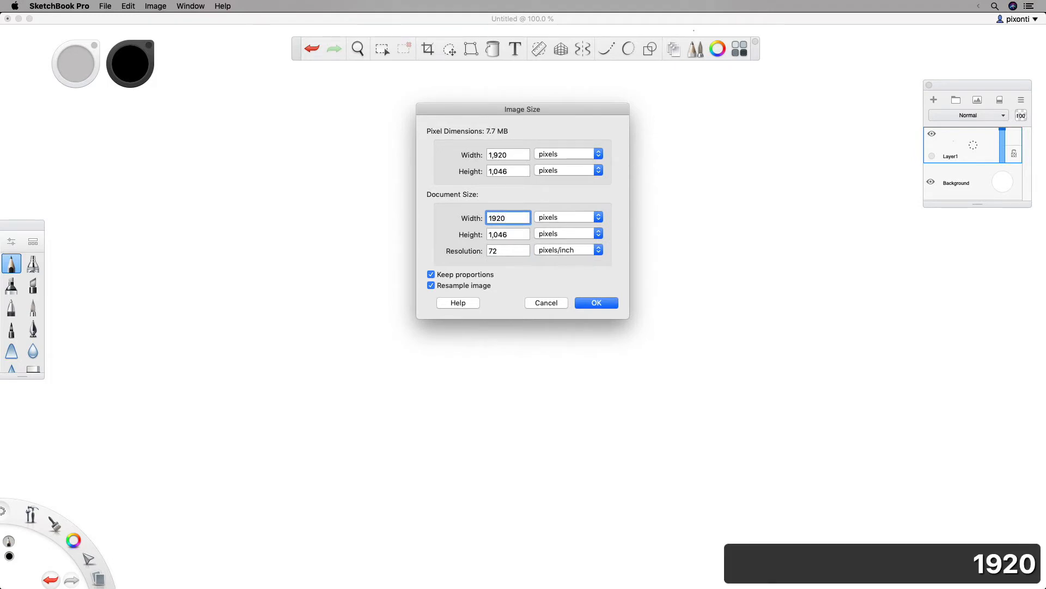
Turn off Keep proportions, set the document height to 1080 pixels and apply the new image size.
{"action": "left_click", "coordinate": [516, 237]}
{"action": "left_click", "coordinate": [444, 276]}
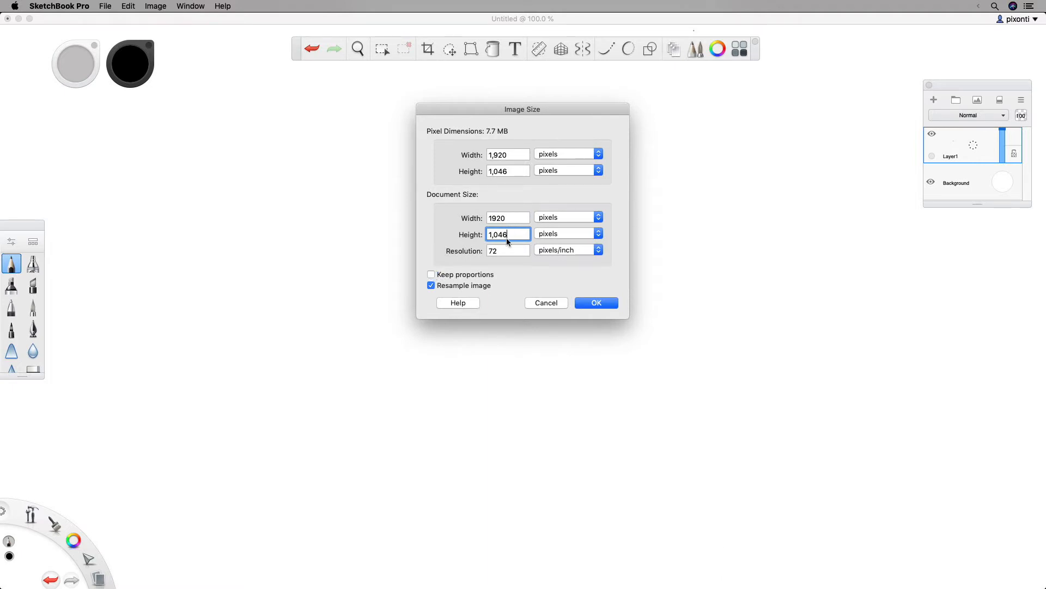
{"action": "left_click_drag", "start_coordinate": [506, 236], "coordinate": [480, 236]}
{"action": "type", "text": "1080"}
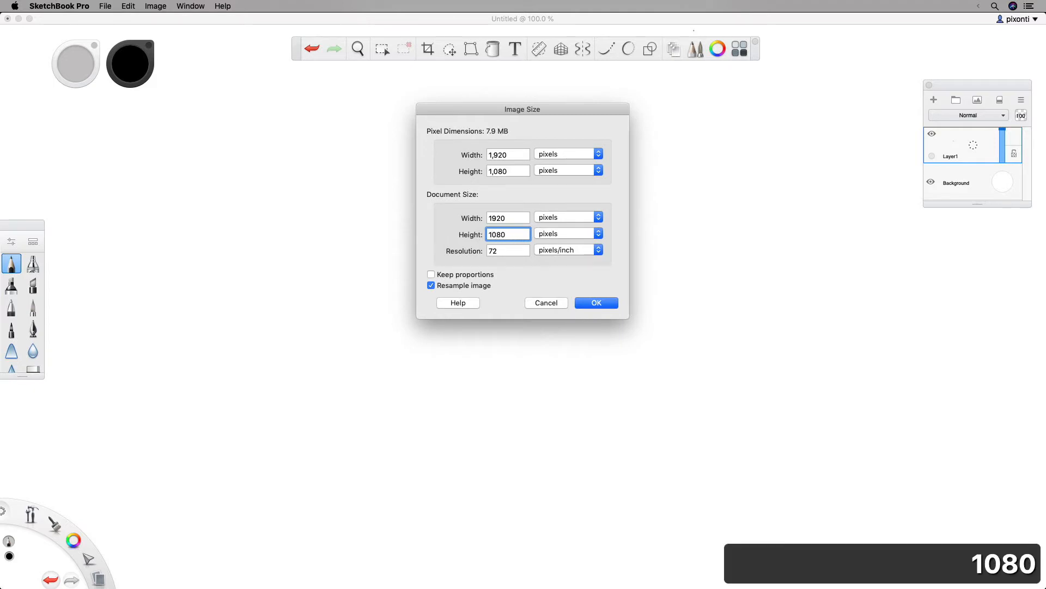
{"action": "left_click", "coordinate": [516, 217]}
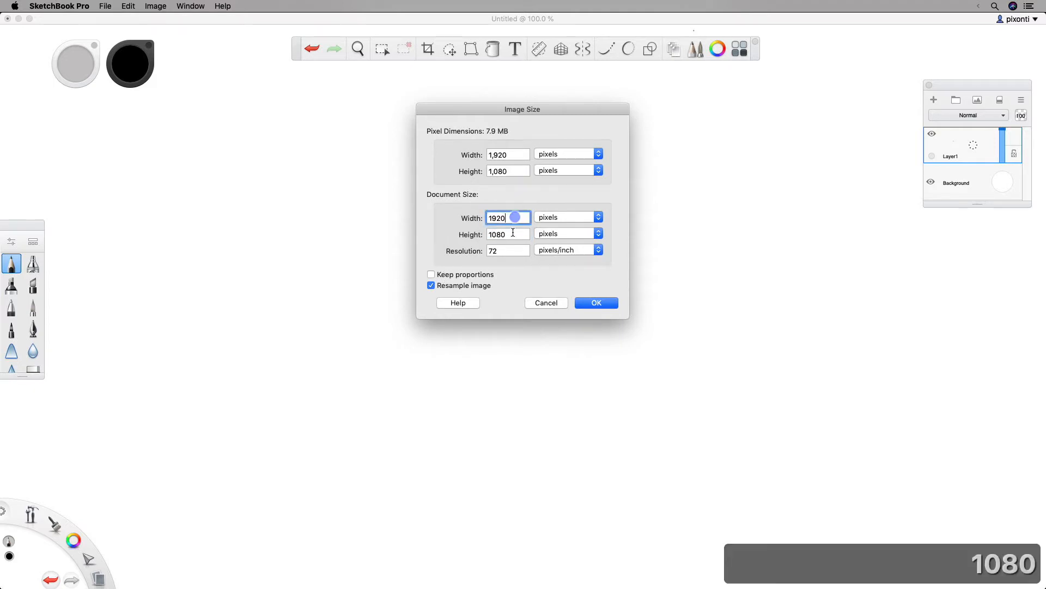
{"action": "left_click_drag", "start_coordinate": [514, 233], "coordinate": [487, 218]}
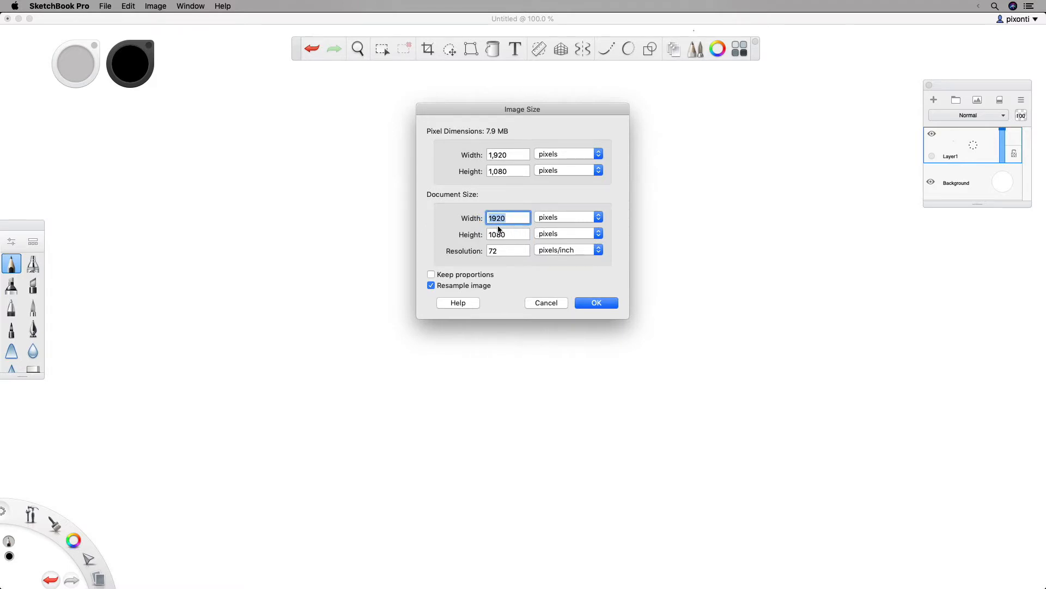
{"action": "left_click", "coordinate": [604, 299]}
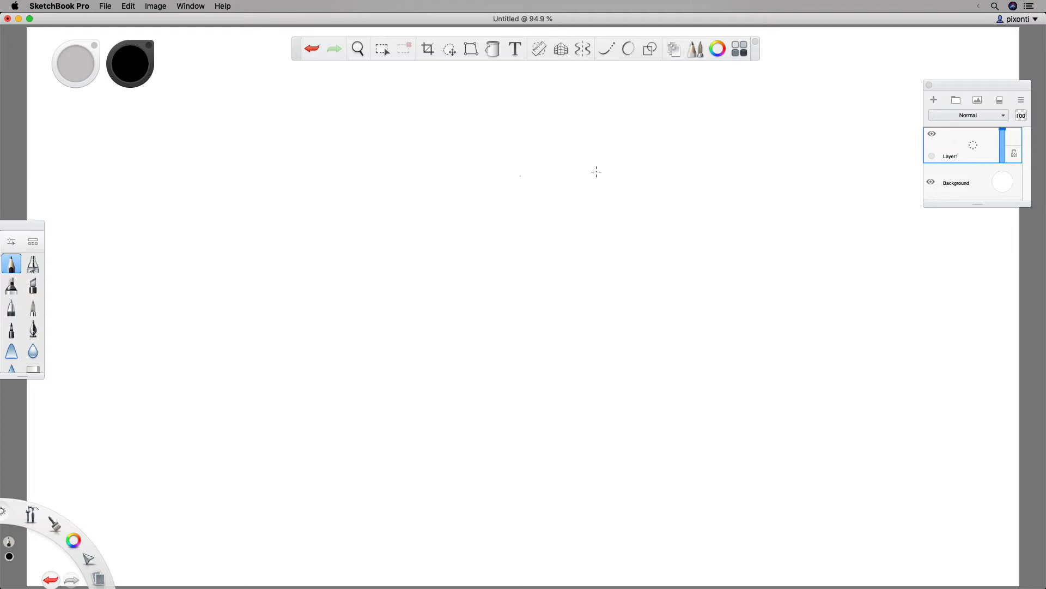
Fill Layer1 with solid black and start the Transform tool on it.
{"action": "left_click", "coordinate": [492, 50]}
{"action": "left_click", "coordinate": [493, 120]}
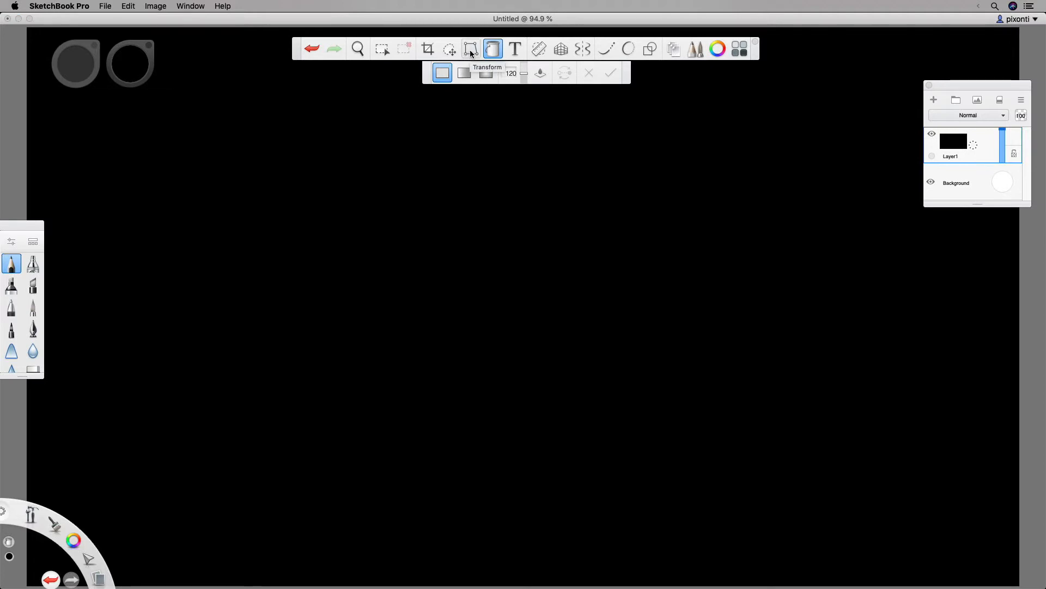
{"action": "left_click", "coordinate": [471, 51]}
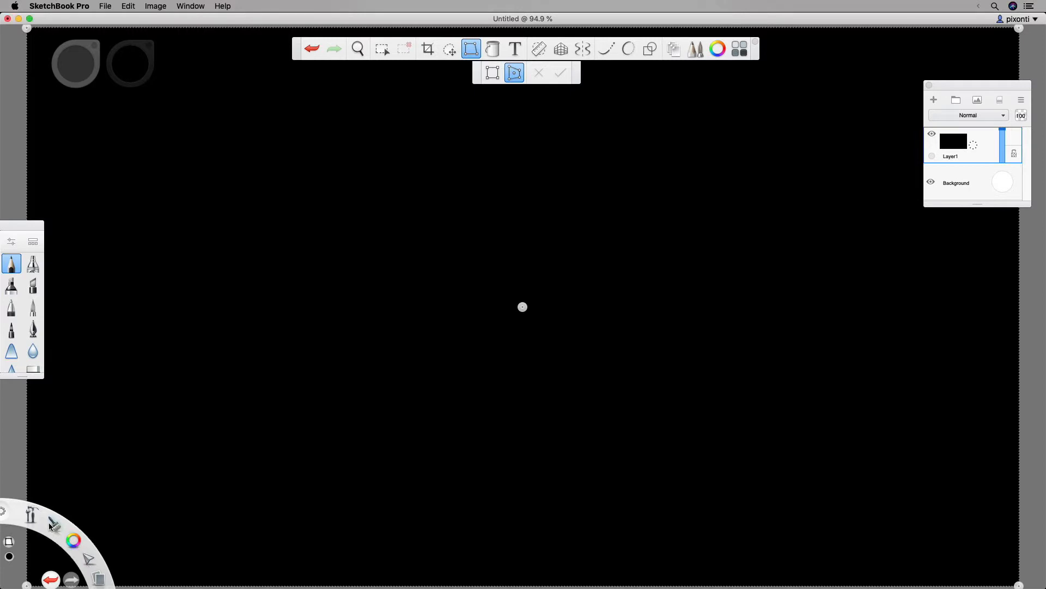
Move the Lagoon to the opposite lower corner and return it to its original corner.
{"action": "left_click", "coordinate": [4, 512]}
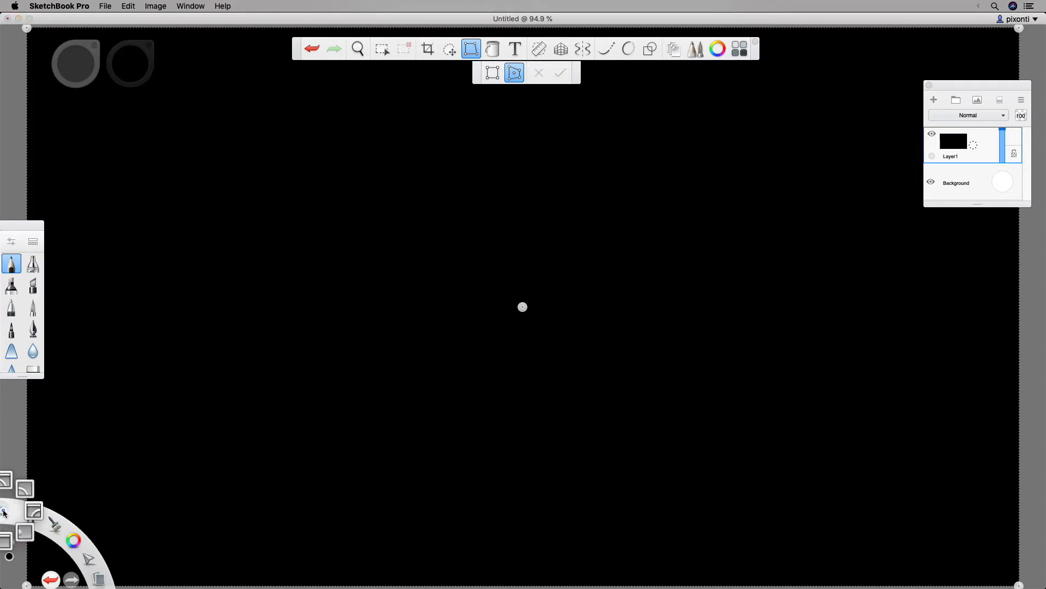
{"action": "left_click", "coordinate": [33, 511]}
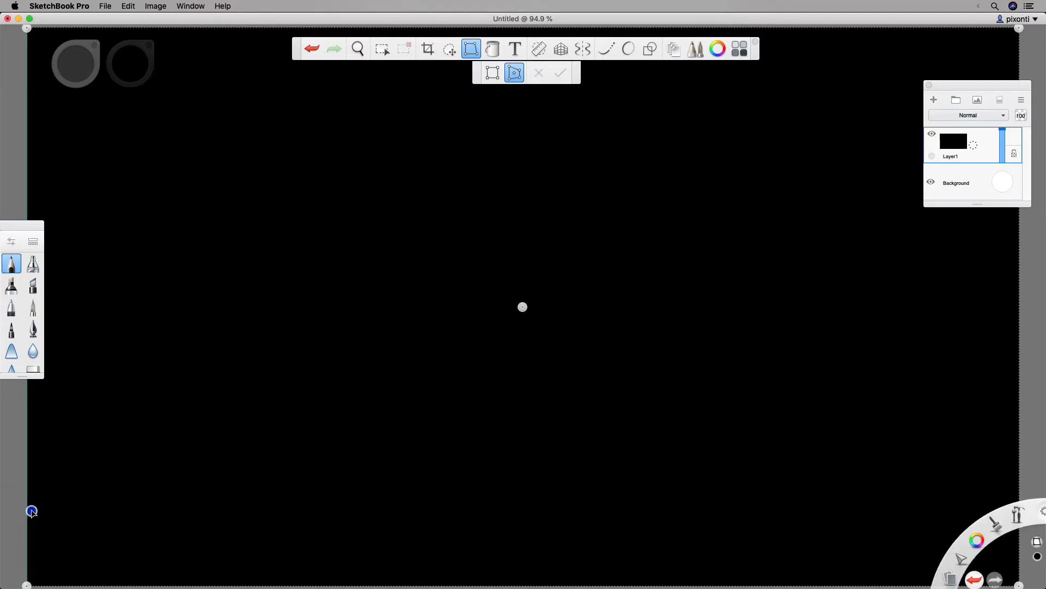
{"action": "left_click_drag", "start_coordinate": [1044, 509], "coordinate": [1015, 510]}
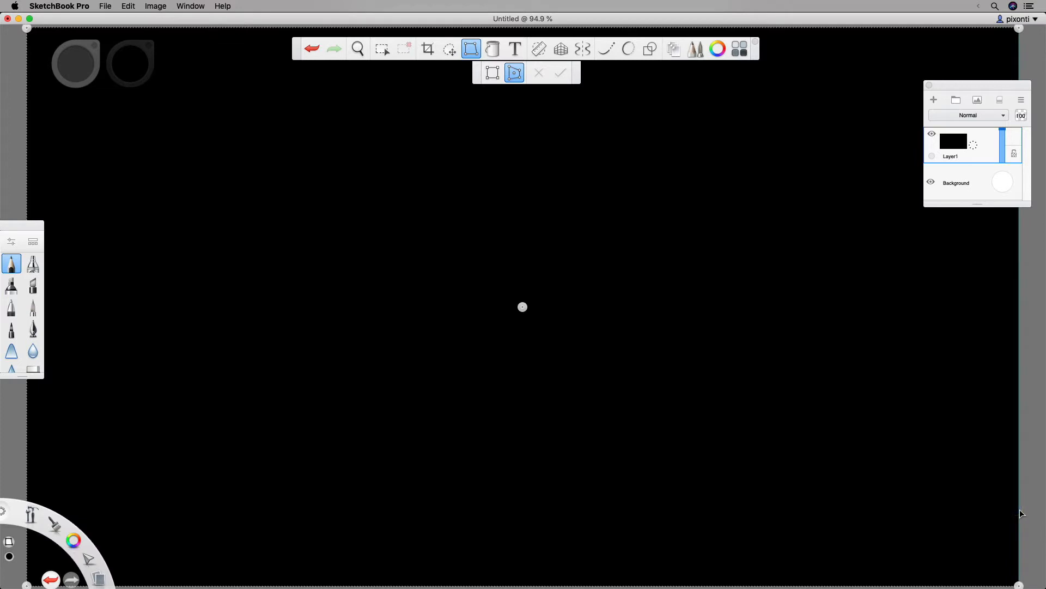
Examine the Lagoon's tool groups, the Layer Editor and the list of interface elements that can be shown or hidden.
{"action": "left_click", "coordinate": [31, 513]}
{"action": "mouse_move", "coordinate": [30, 510]}
{"action": "left_mouse_down"}
{"action": "mouse_move", "coordinate": [9, 534]}
{"action": "mouse_move", "coordinate": [30, 509]}
{"action": "left_mouse_up"}
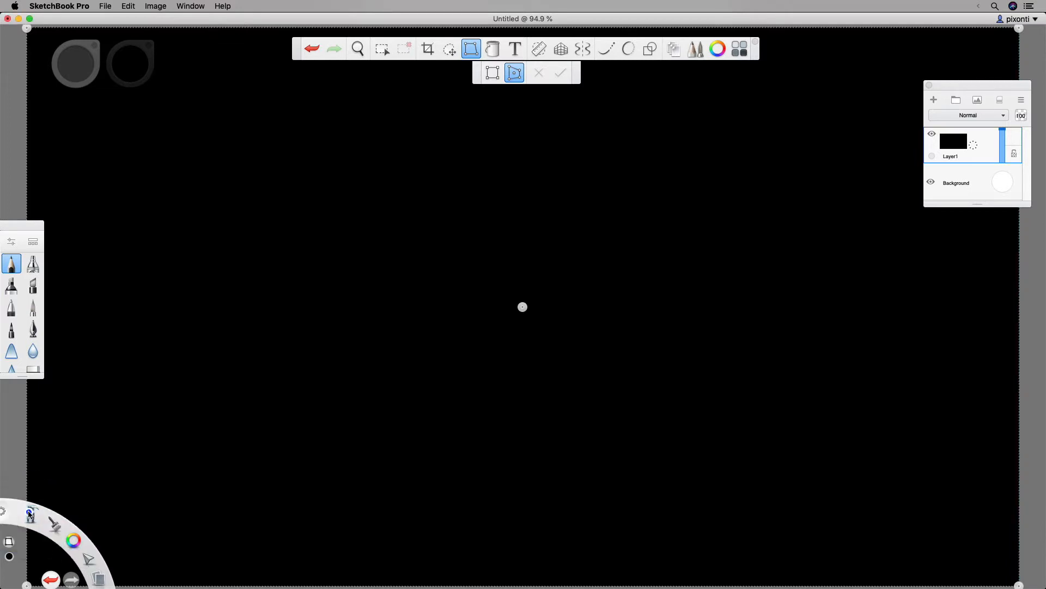
{"action": "left_click", "coordinate": [54, 524]}
{"action": "left_click", "coordinate": [74, 541]}
{"action": "left_click", "coordinate": [89, 559]}
{"action": "mouse_move", "coordinate": [100, 577]}
{"action": "left_mouse_down"}
{"action": "mouse_move", "coordinate": [88, 545]}
{"action": "mouse_move", "coordinate": [120, 555]}
{"action": "mouse_move", "coordinate": [100, 576]}
{"action": "left_mouse_up"}
{"action": "left_click", "coordinate": [935, 152]}
{"action": "left_click", "coordinate": [981, 237]}
{"action": "left_click", "coordinate": [190, 6]}
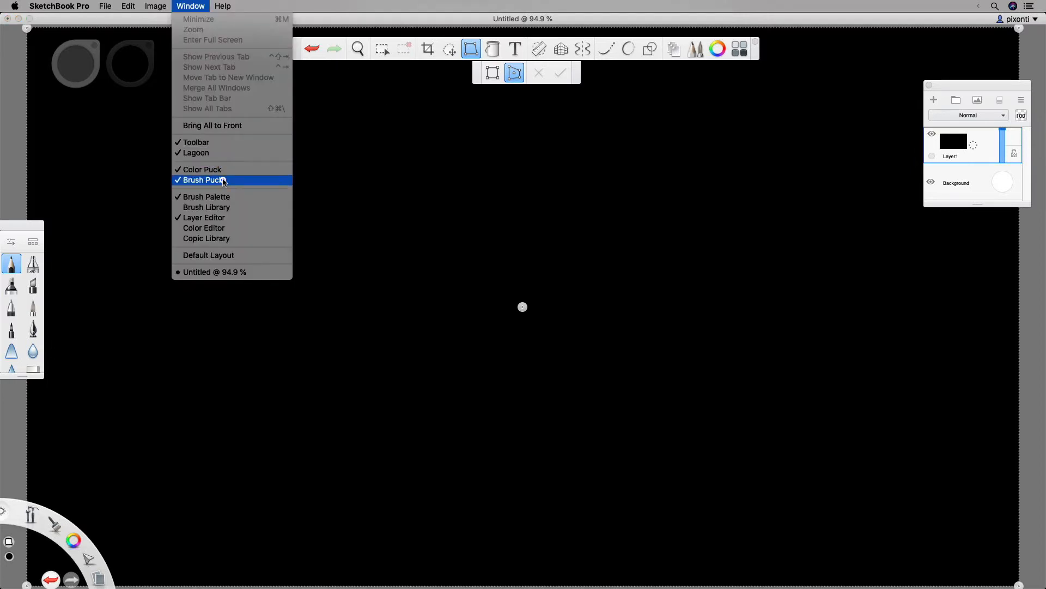
{"action": "left_click", "coordinate": [192, 4]}
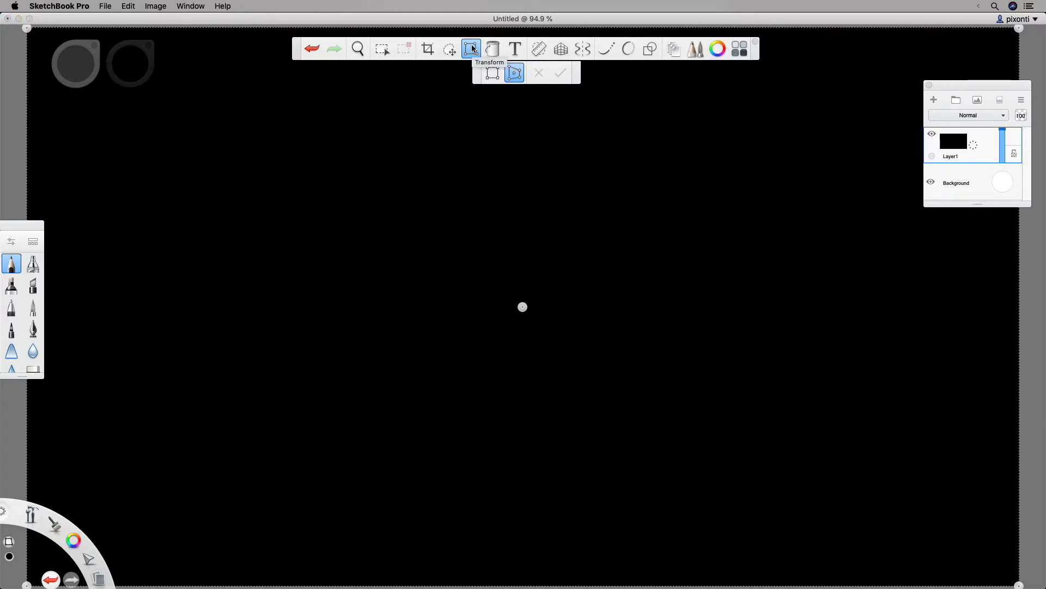
Scale the black Layer1 fill down to a small panel-sized rectangle and place it near the canvas's upper-left corner.
{"action": "left_click", "coordinate": [496, 75]}
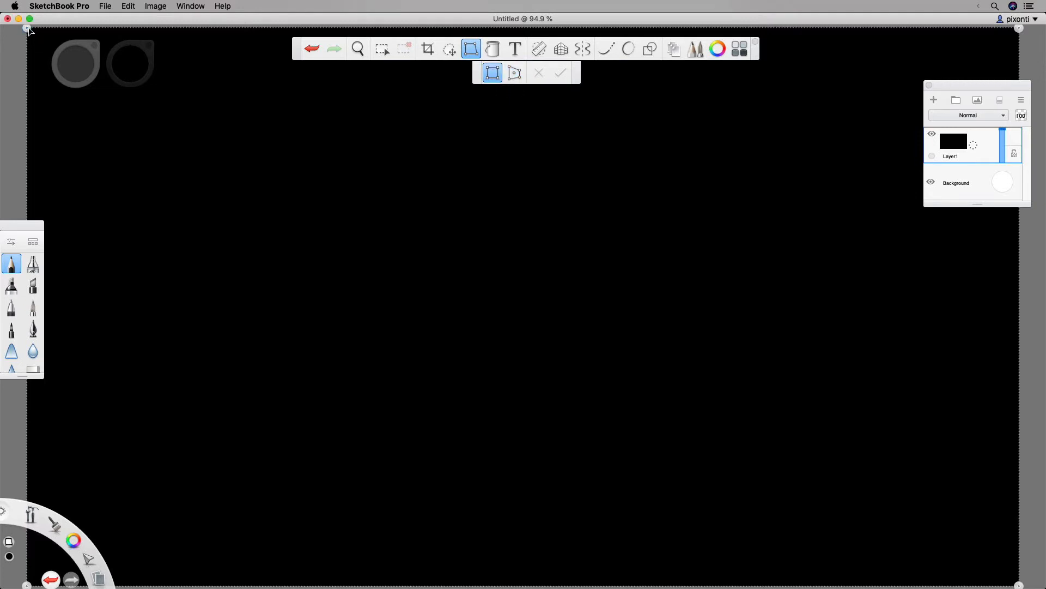
{"action": "left_click_drag", "start_coordinate": [28, 30], "coordinate": [837, 484]}
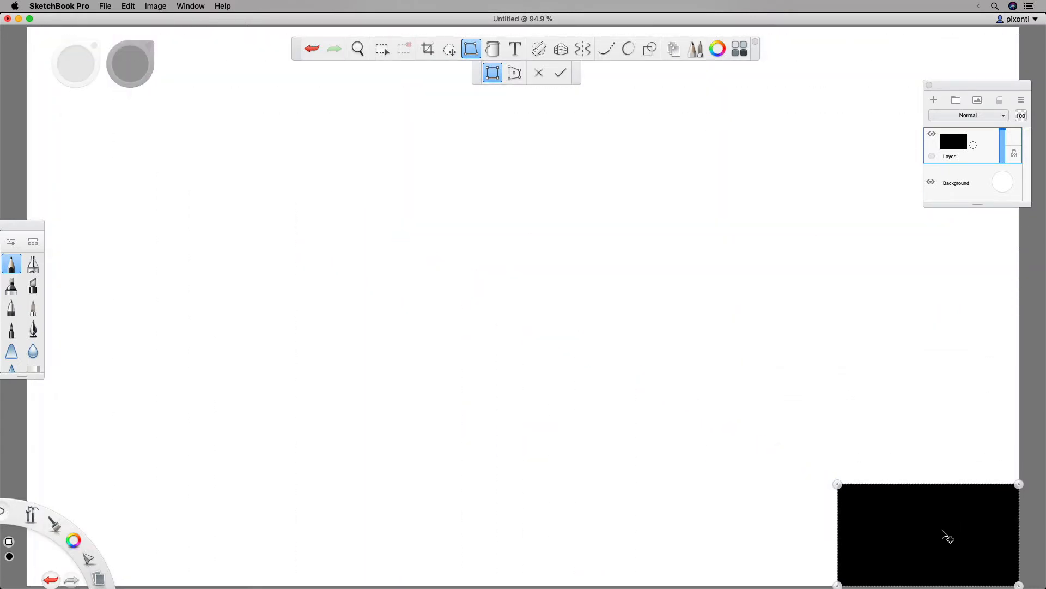
{"action": "left_click_drag", "start_coordinate": [939, 535], "coordinate": [169, 109]}
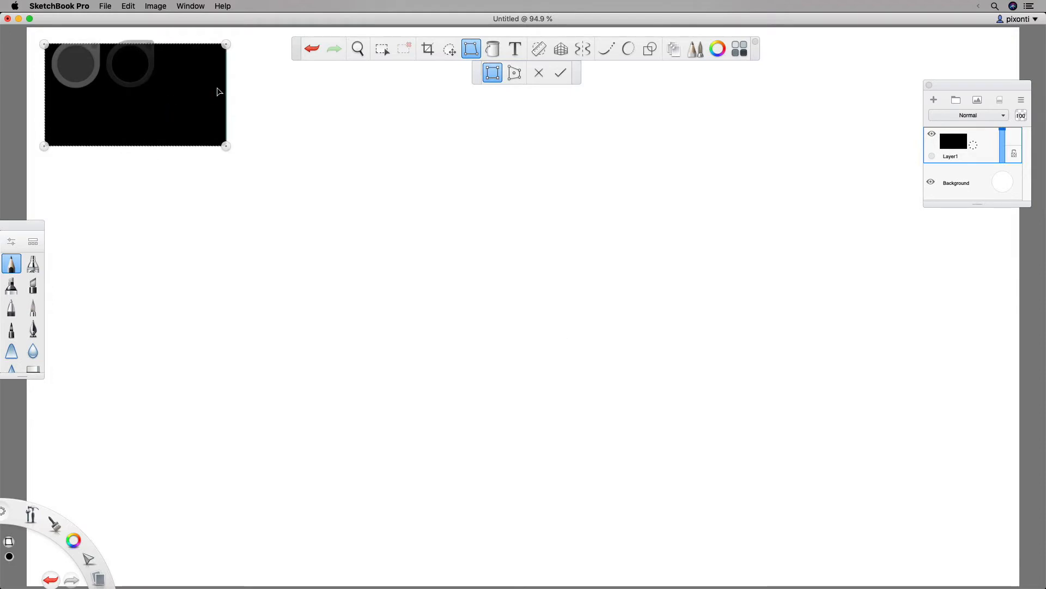
{"action": "left_click_drag", "start_coordinate": [226, 146], "coordinate": [240, 154]}
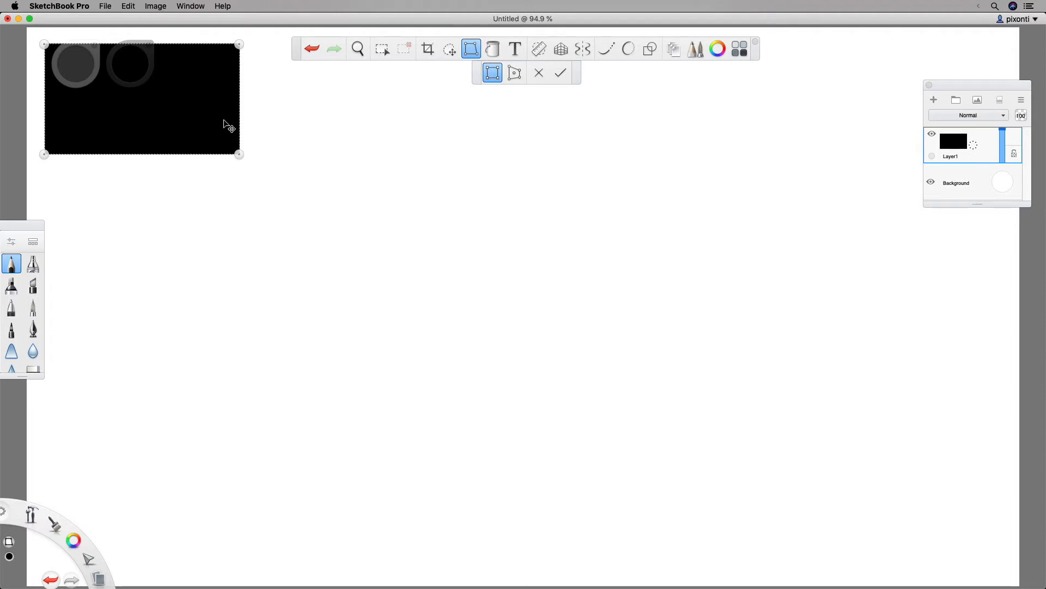
Cut out the inside of the black rectangle with a rectangular selection, leaving a thin border, and deselect with the Pencil active.
{"action": "key", "text": "space"}
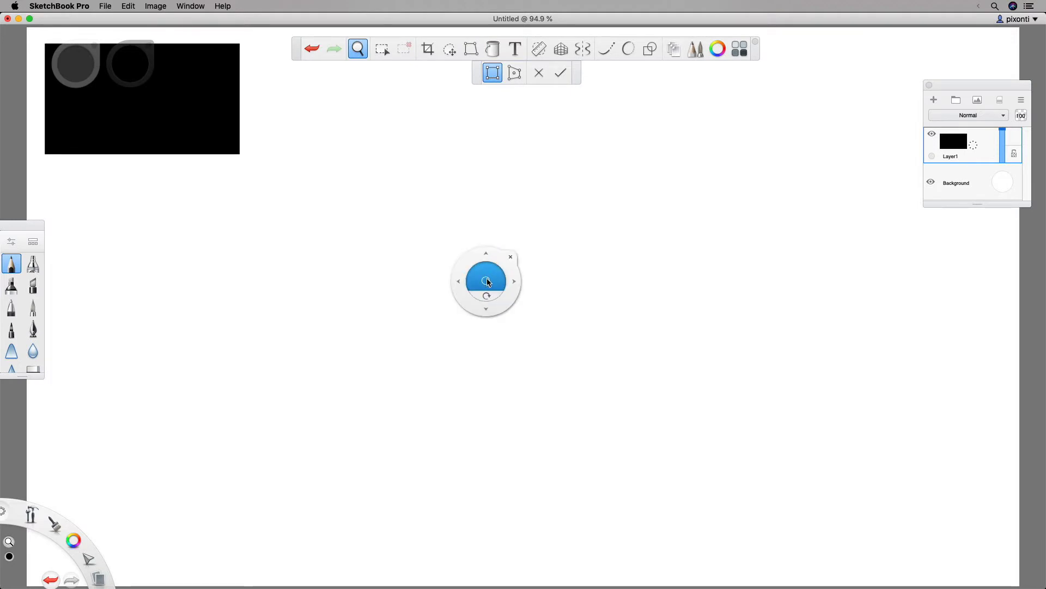
{"action": "left_click_drag", "start_coordinate": [488, 282], "coordinate": [455, 269]}
{"action": "key", "text": "space"}
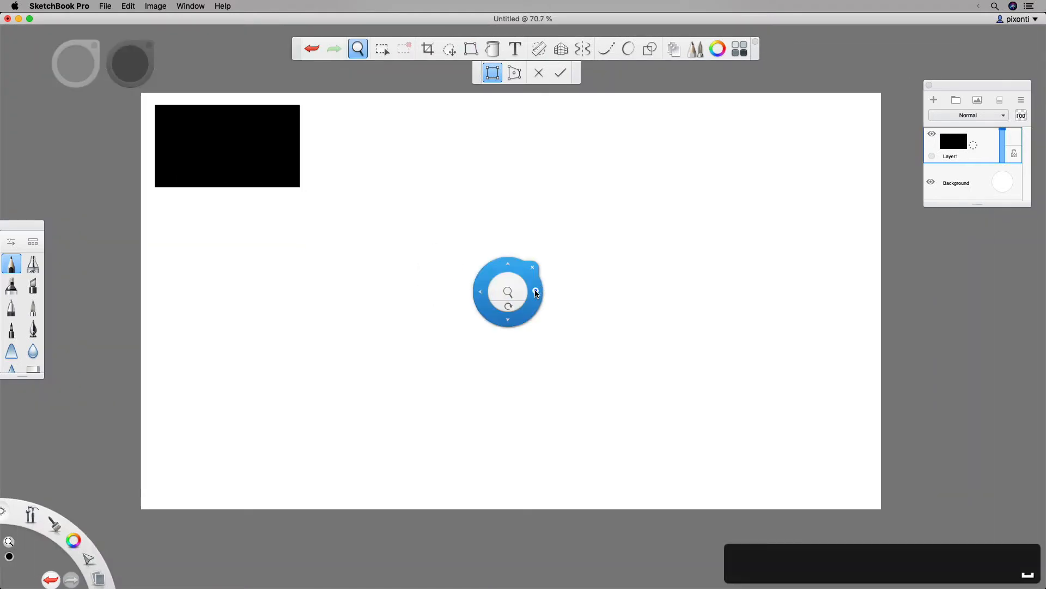
{"action": "left_click_drag", "start_coordinate": [535, 293], "coordinate": [790, 392]}
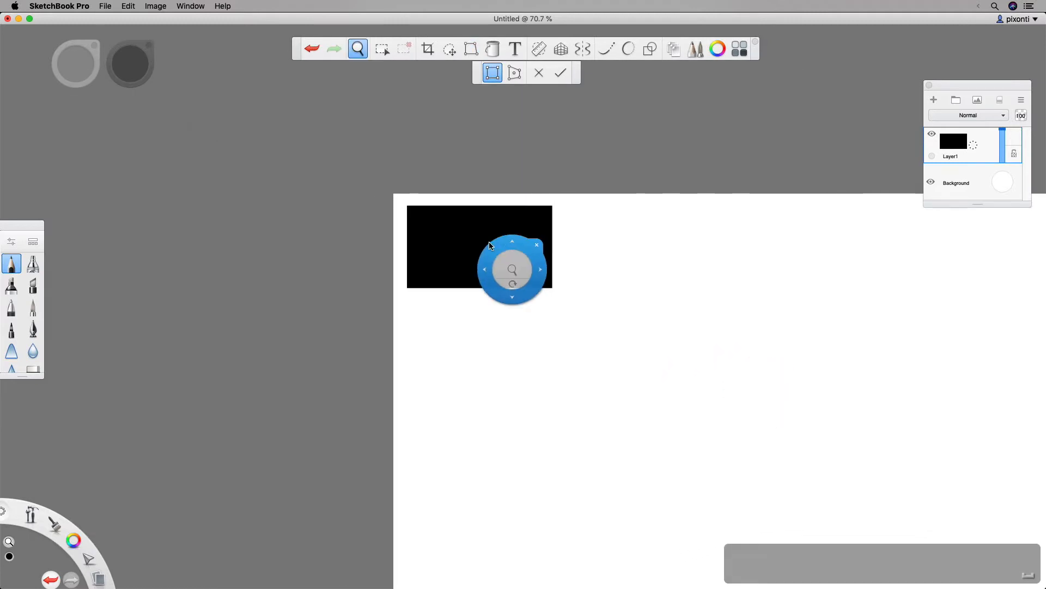
{"action": "left_click_drag", "start_coordinate": [509, 260], "coordinate": [645, 305]}
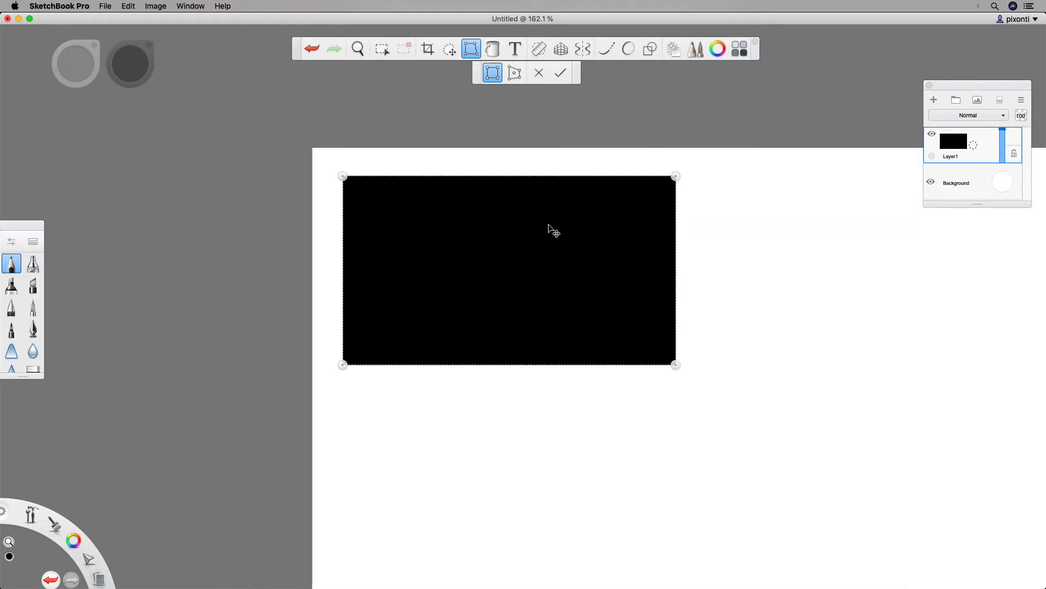
{"action": "key", "text": "space"}
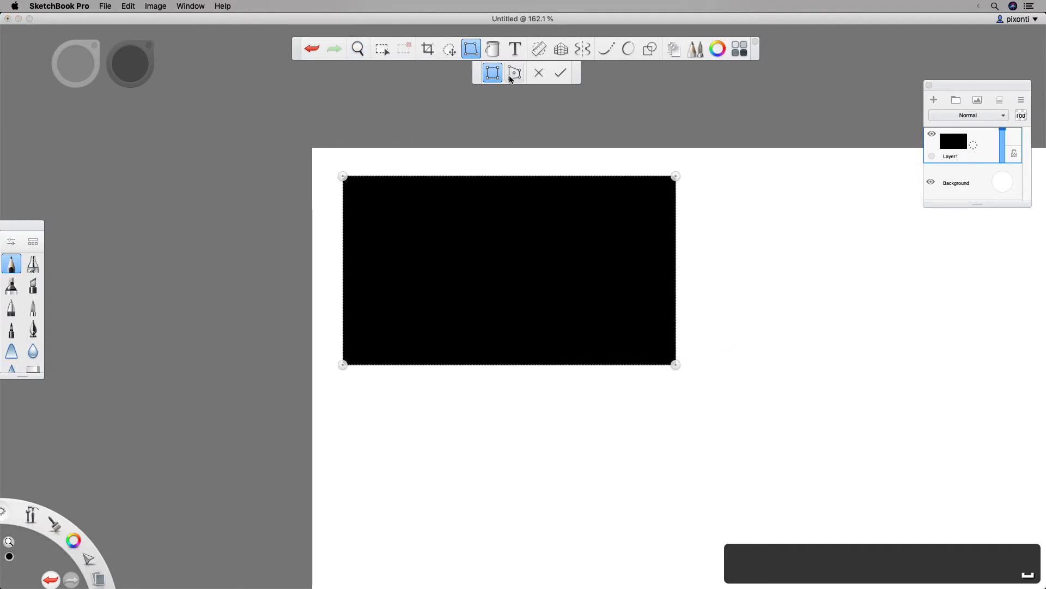
{"action": "left_click", "coordinate": [382, 49]}
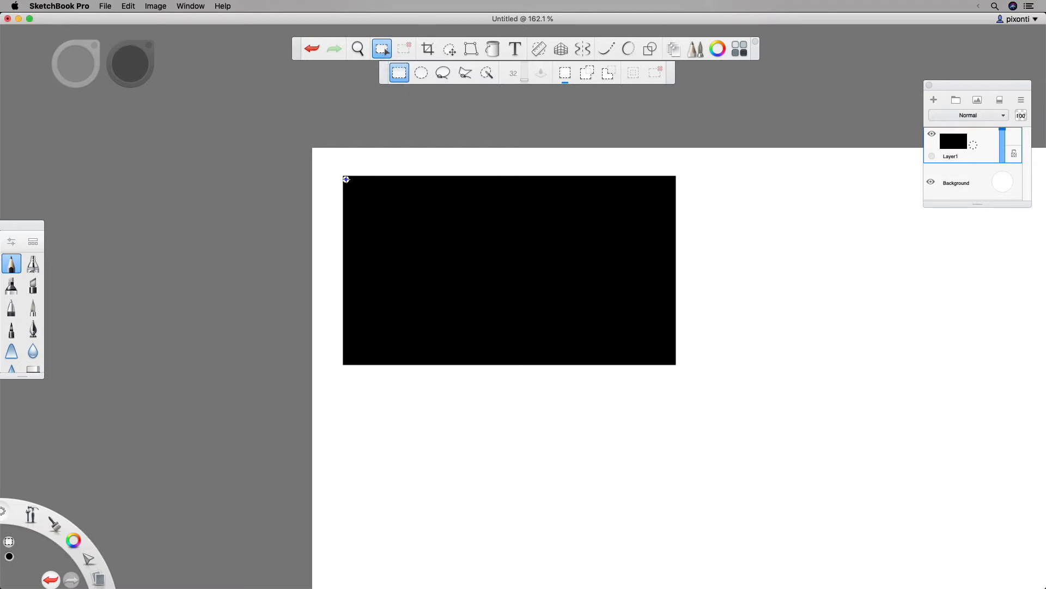
{"action": "left_click_drag", "start_coordinate": [648, 322], "coordinate": [675, 361]}
{"action": "key", "text": "BackSpace"}
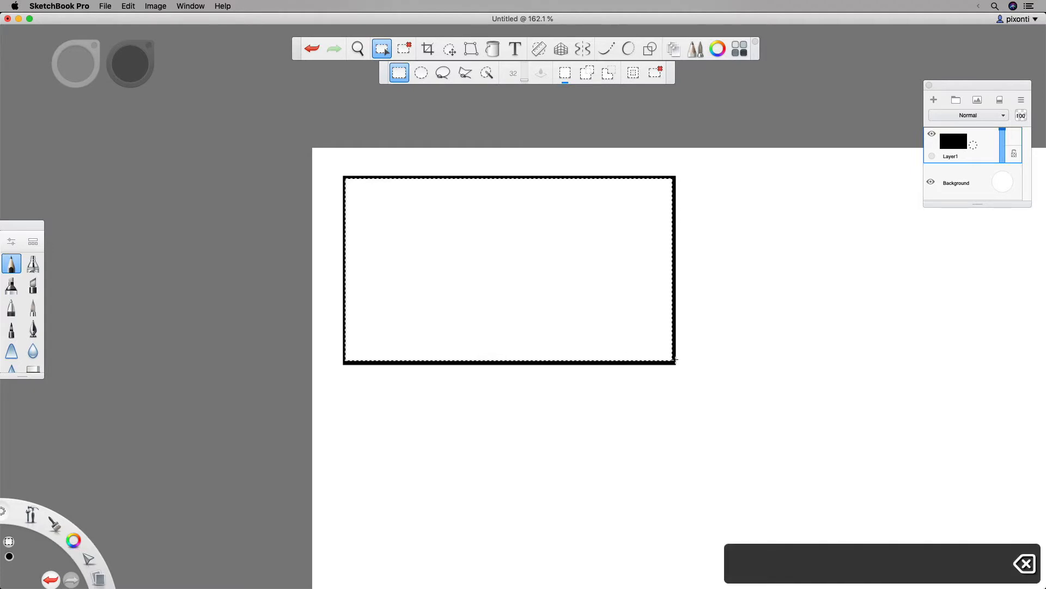
{"action": "left_click", "coordinate": [12, 263]}
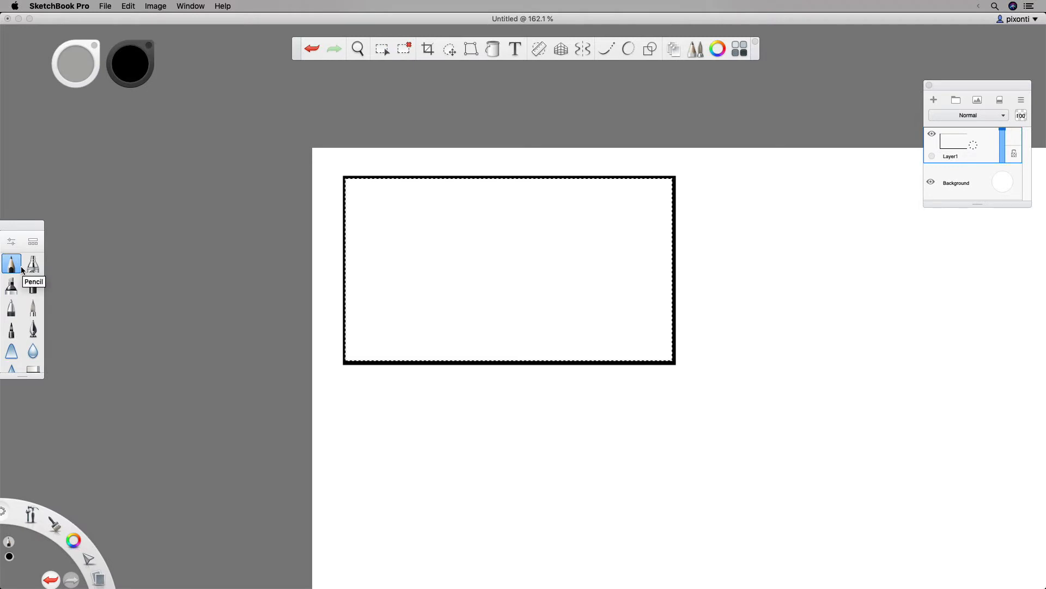
{"action": "key", "text": "super+d"}
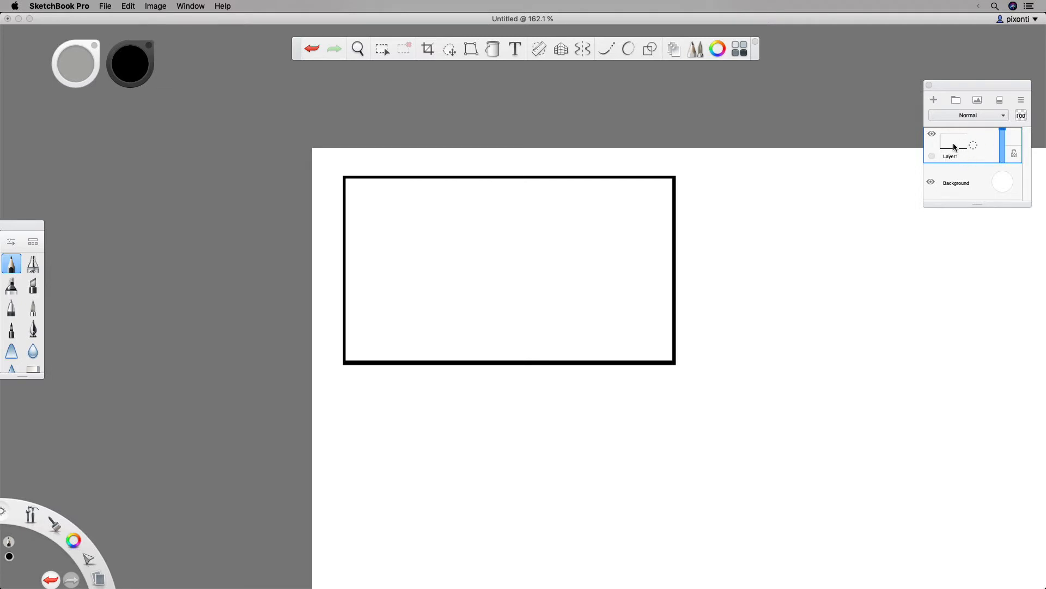
Add a layer group above Layer1 and rename it Panel1.
{"action": "left_click", "coordinate": [957, 100]}
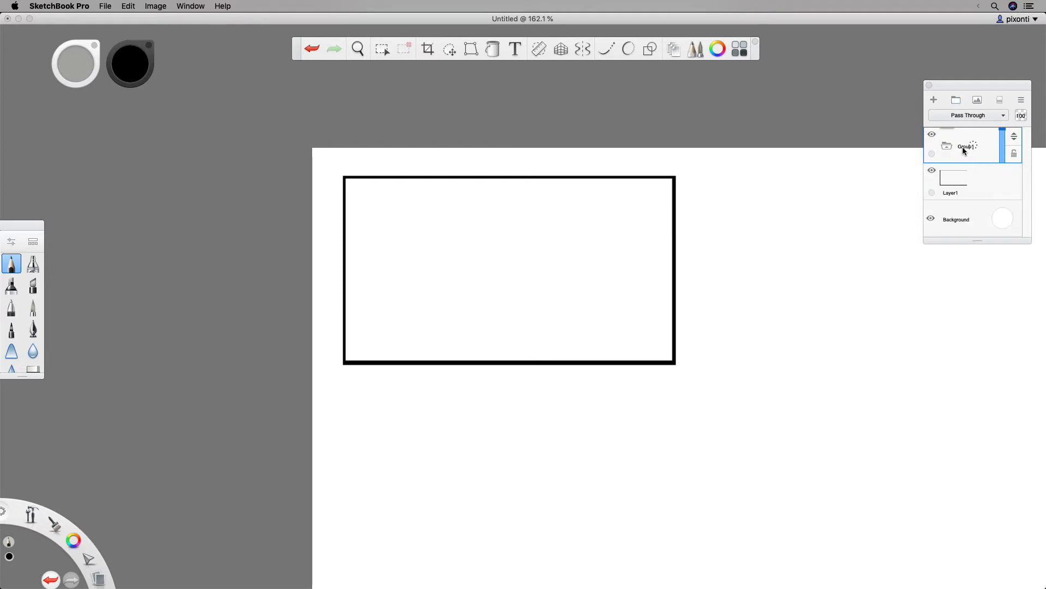
{"action": "left_click", "coordinate": [968, 148]}
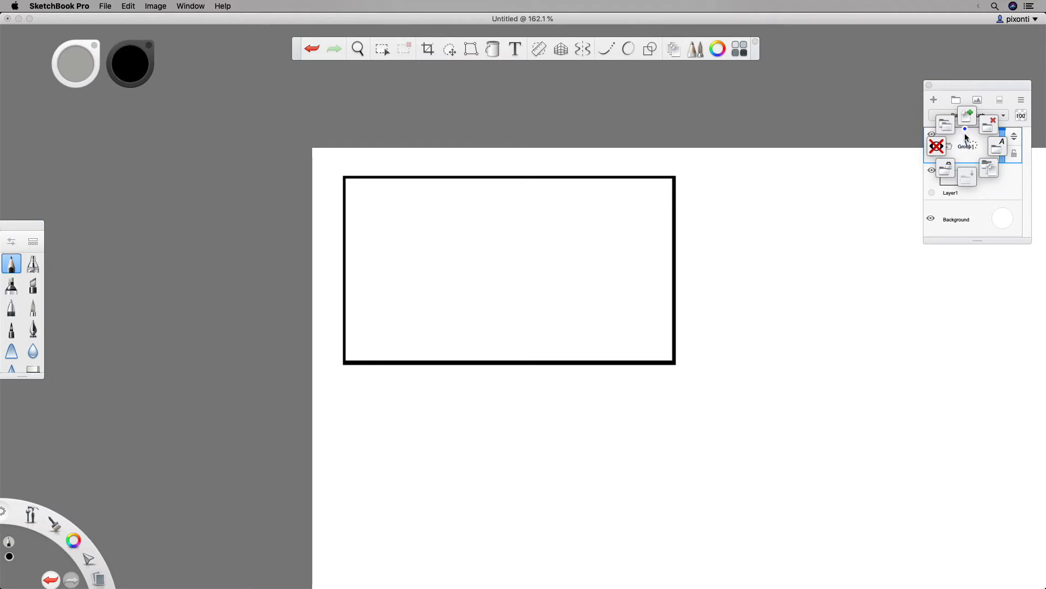
{"action": "left_click_drag", "start_coordinate": [965, 135], "coordinate": [967, 145]}
{"action": "left_click", "coordinate": [967, 144]}
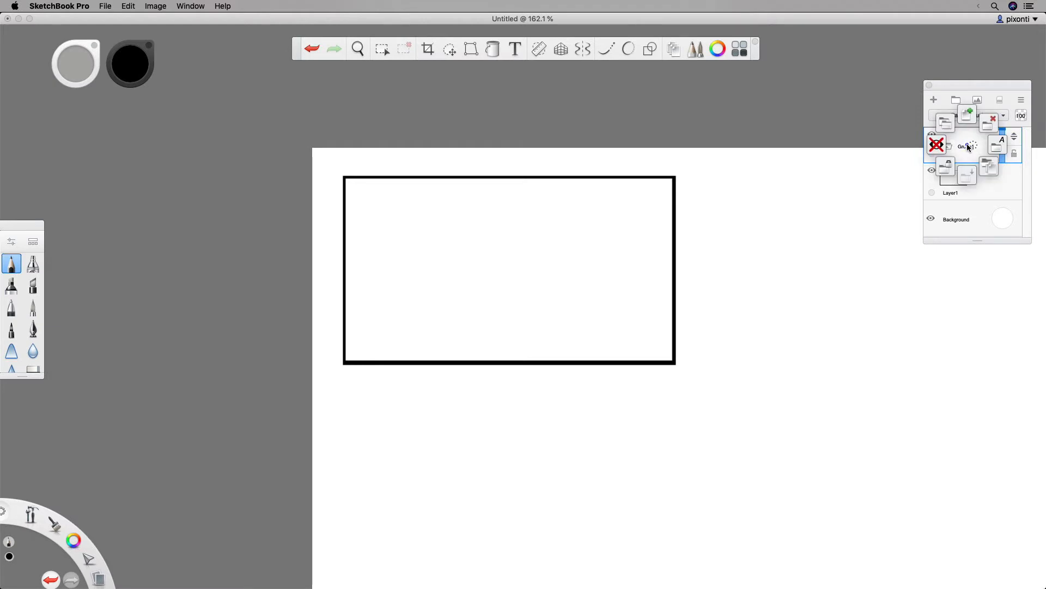
{"action": "left_click_drag", "start_coordinate": [959, 151], "coordinate": [994, 147]}
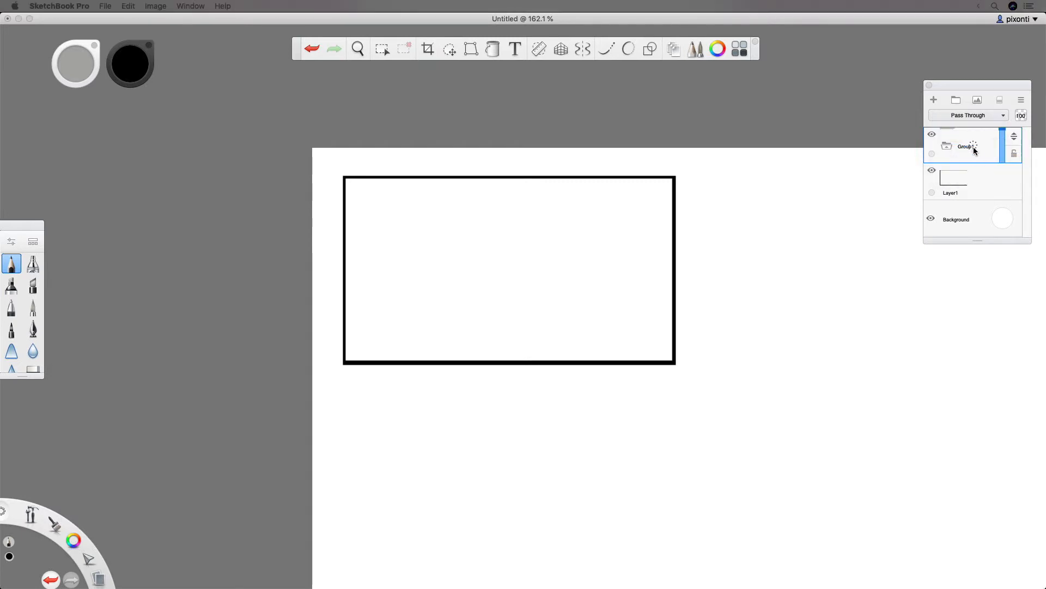
{"action": "left_click", "coordinate": [507, 256]}
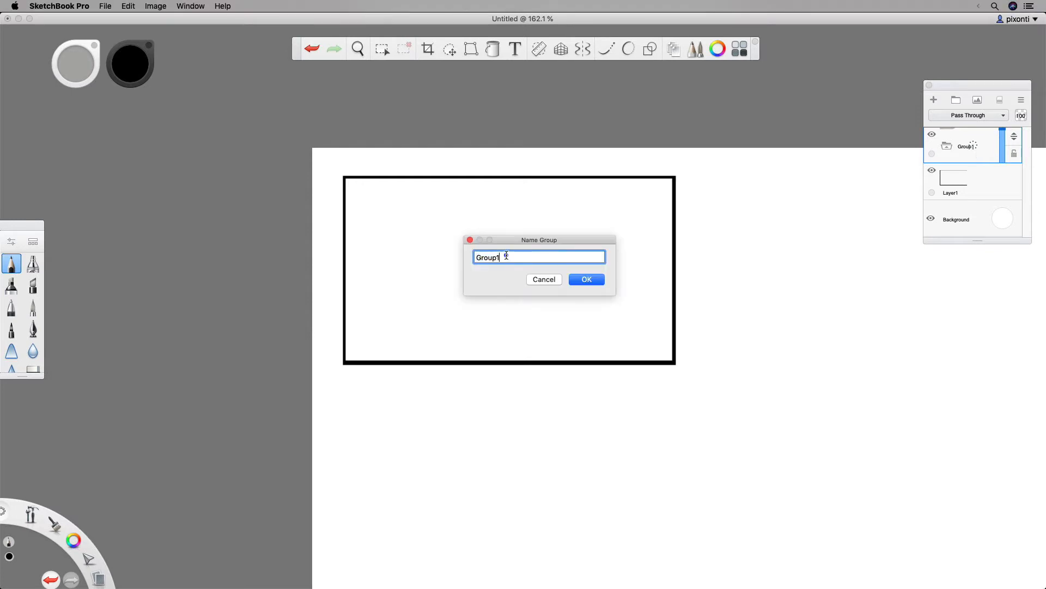
{"action": "left_click_drag", "start_coordinate": [502, 257], "coordinate": [474, 257]}
{"action": "type", "text": "Panel1"}
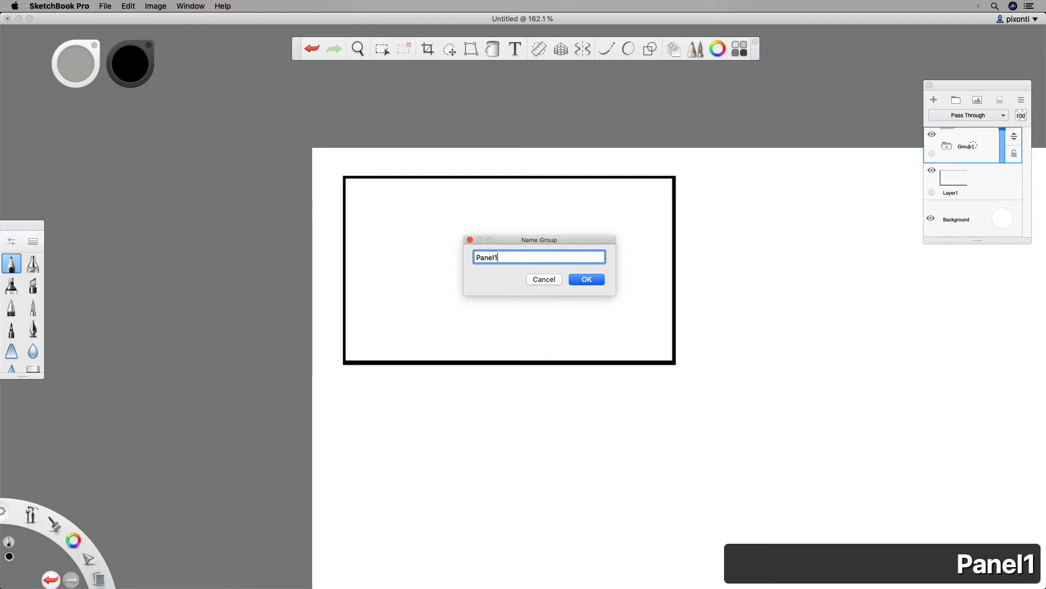
{"action": "left_click", "coordinate": [599, 281]}
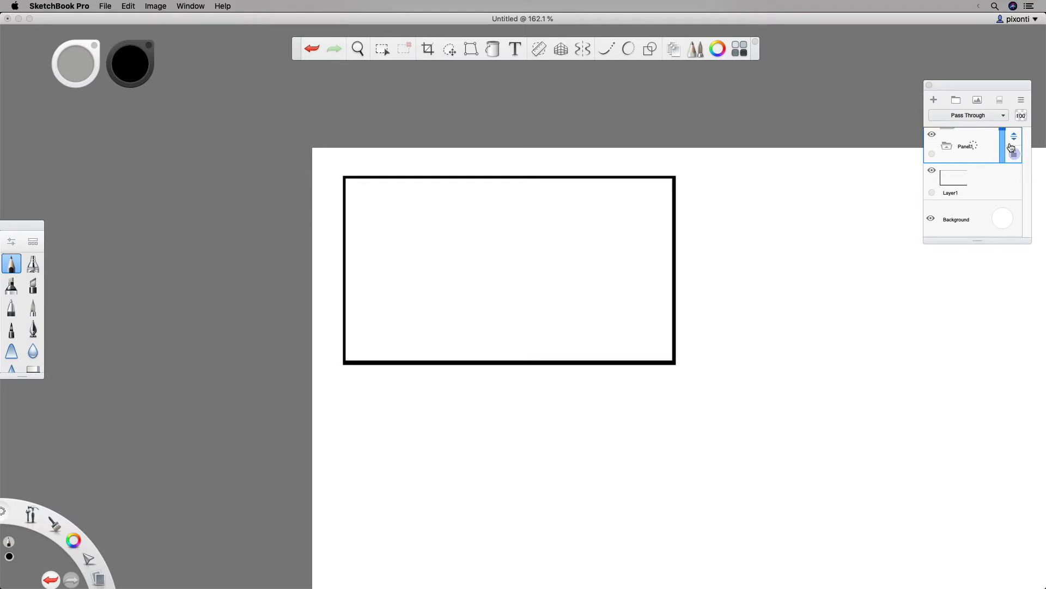
Toggle the Panel1 group's visibility off and on, and move Layer1 into the group.
{"action": "left_click", "coordinate": [934, 136]}
{"action": "left_click", "coordinate": [935, 136]}
{"action": "left_click", "coordinate": [952, 182]}
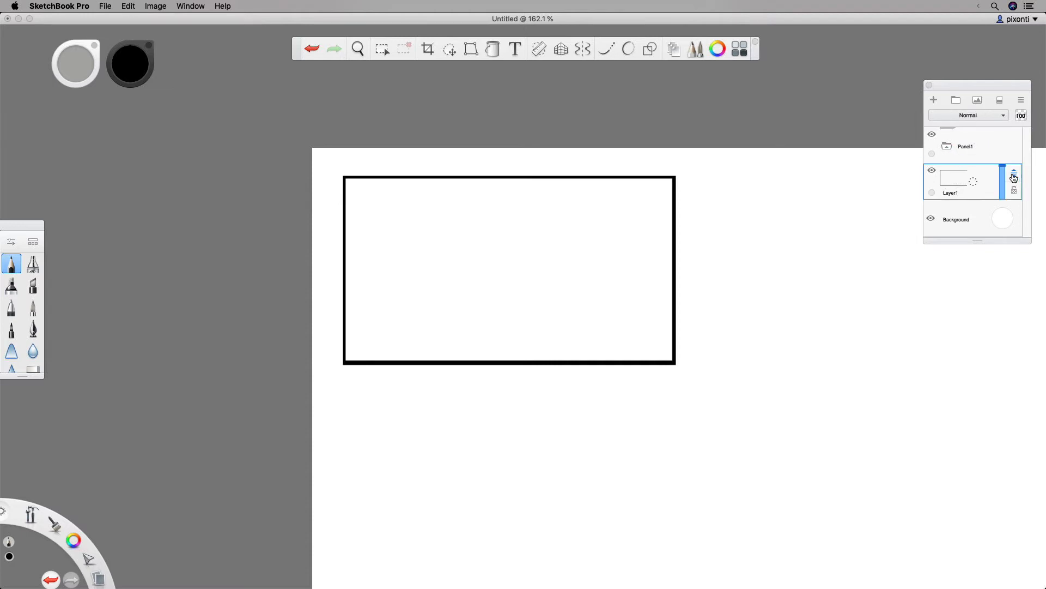
{"action": "left_click", "coordinate": [1014, 176]}
{"action": "left_click_drag", "start_coordinate": [1014, 159], "coordinate": [1012, 153]}
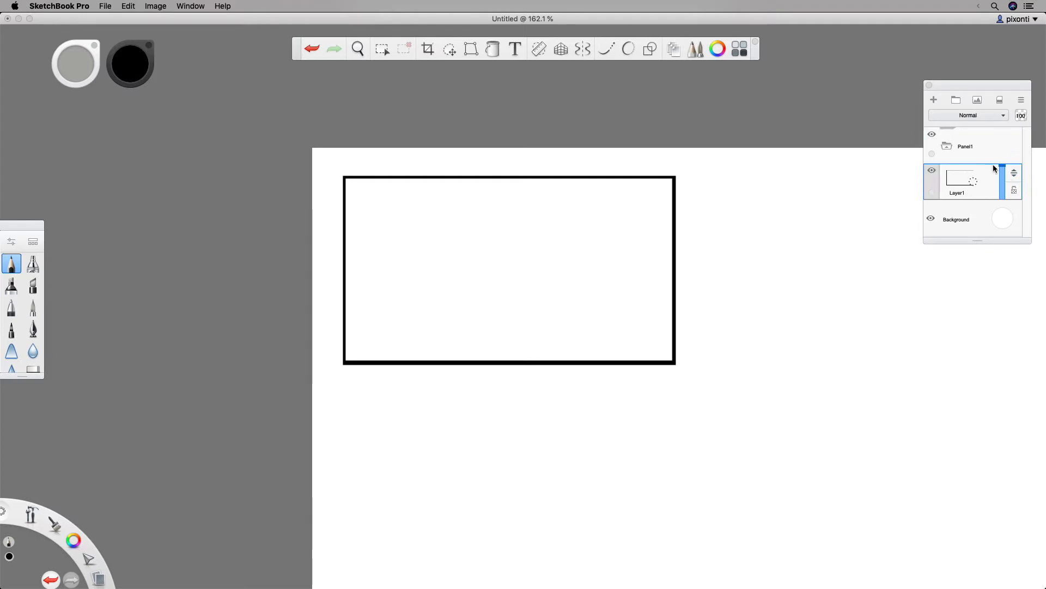
Collapse and expand the Panel1 group several times to check its contents, leaving it expanded.
{"action": "left_click", "coordinate": [947, 148]}
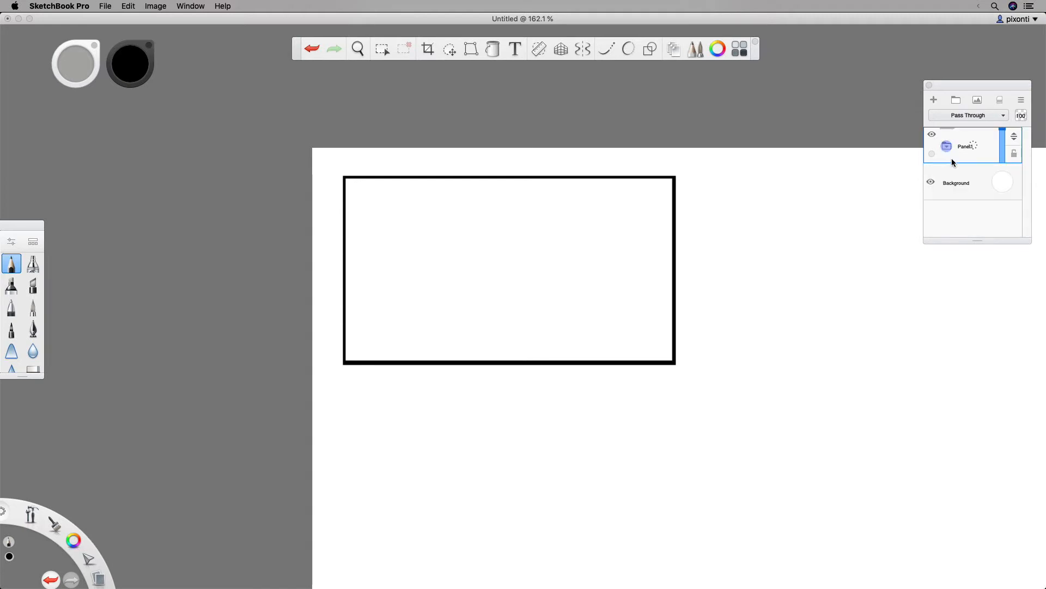
{"action": "left_click", "coordinate": [949, 149]}
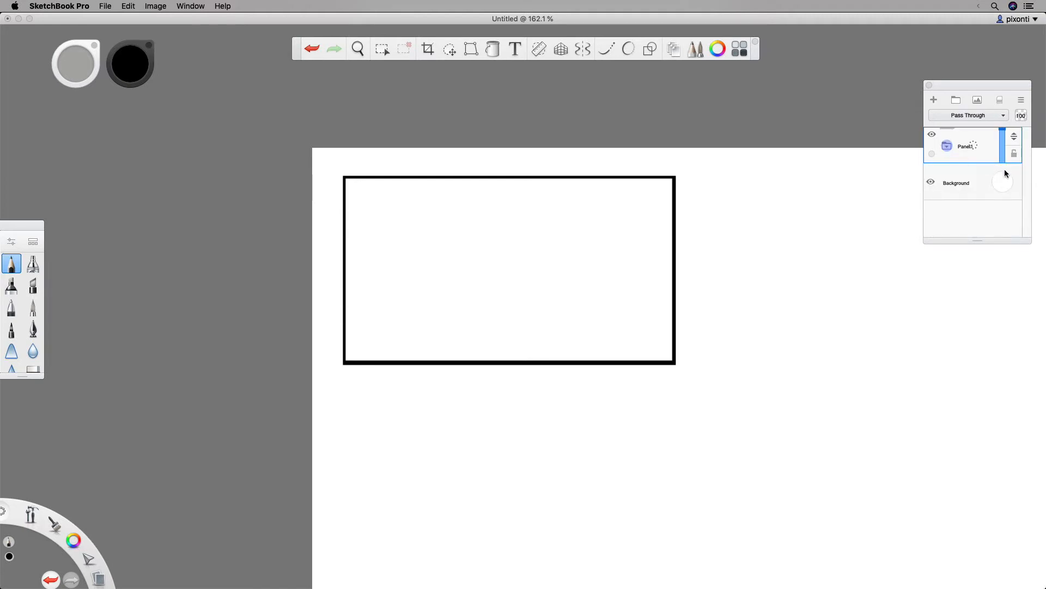
{"action": "left_click", "coordinate": [948, 148]}
{"action": "left_click", "coordinate": [947, 148]}
{"action": "left_click", "coordinate": [947, 148]}
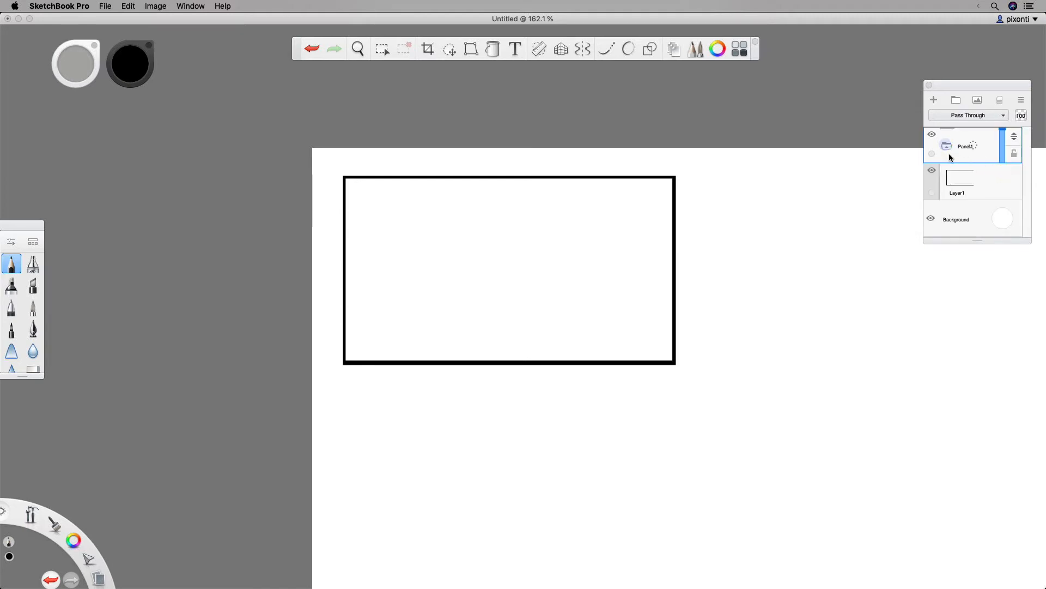
{"action": "left_click", "coordinate": [948, 147]}
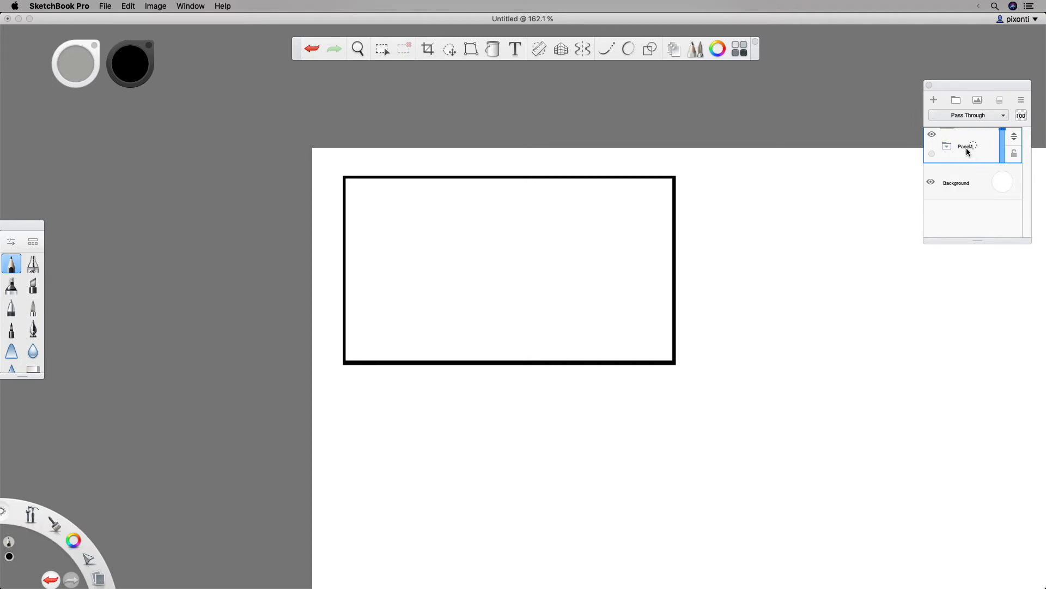
{"action": "left_click", "coordinate": [948, 151]}
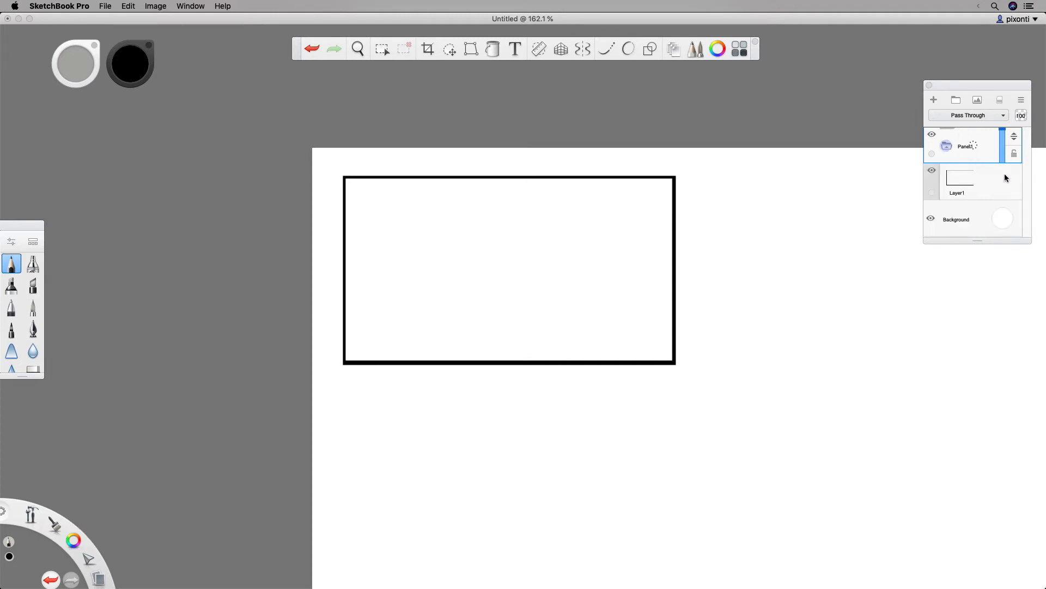
Lock Layer1 and add a new layer above it inside the Panel1 group.
{"action": "left_click", "coordinate": [977, 181]}
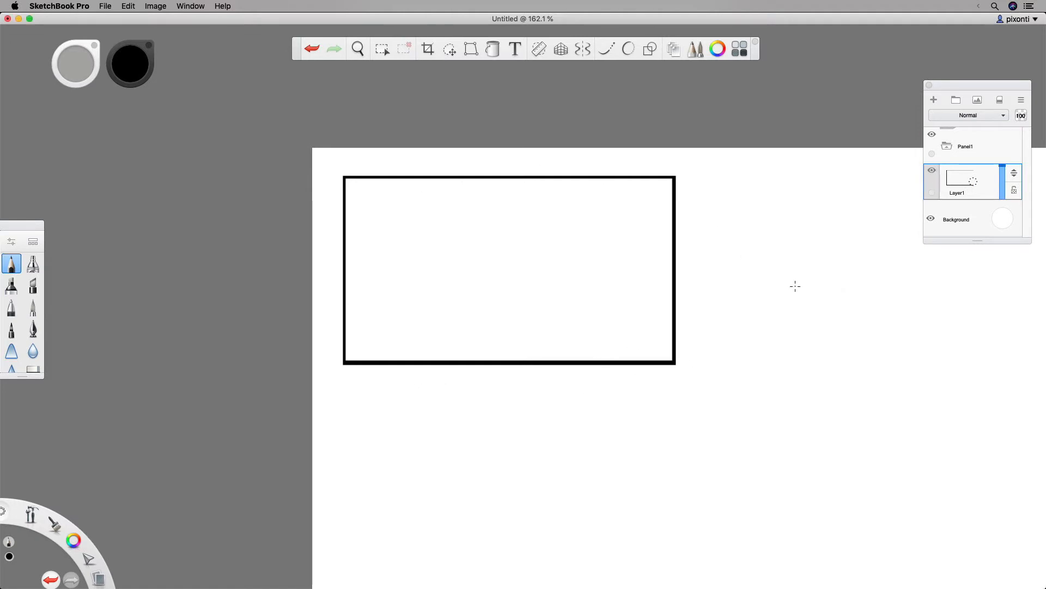
{"action": "left_click", "coordinate": [1014, 190]}
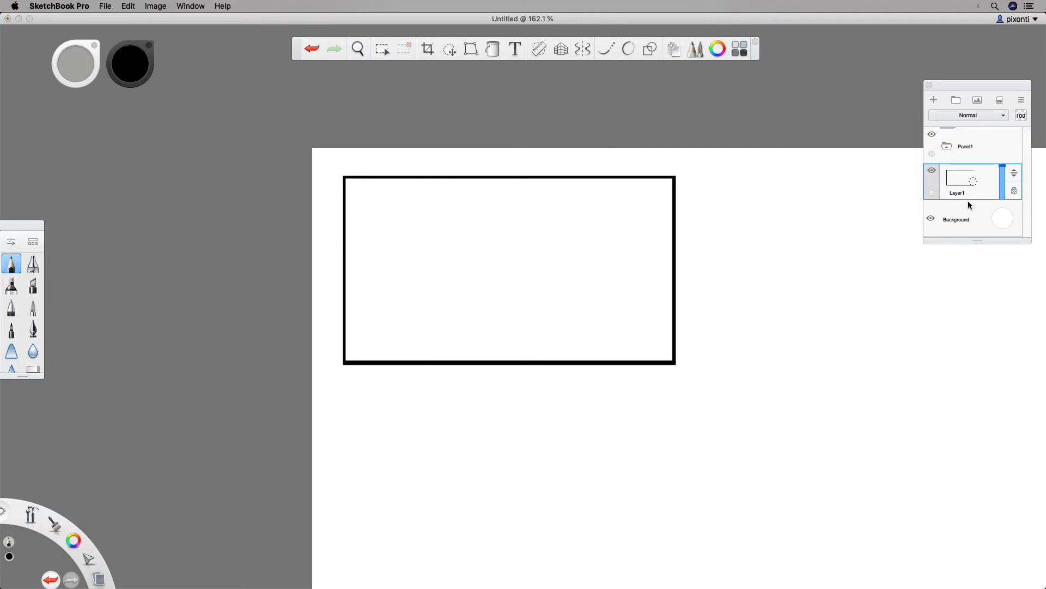
{"action": "left_click", "coordinate": [934, 98]}
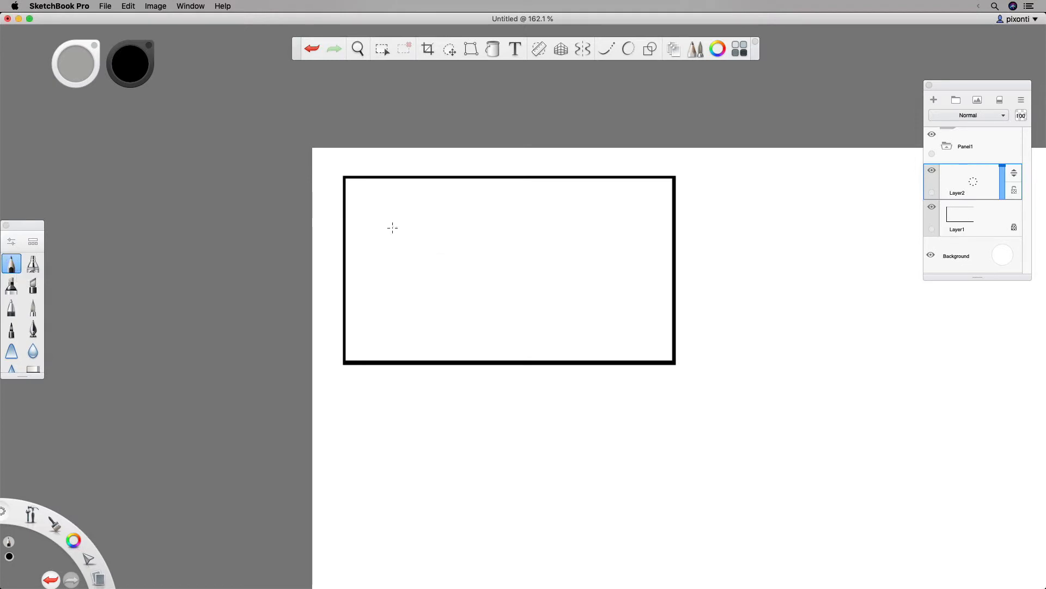
Sketch a rough head with curved face guidelines, neck and shoulders in the left half of the panel on Layer2 with the Pencil.
{"action": "mouse_move", "coordinate": [427, 225]}
{"action": "left_mouse_down"}
{"action": "mouse_move", "coordinate": [424, 325]}
{"action": "mouse_move", "coordinate": [384, 245]}
{"action": "mouse_move", "coordinate": [459, 204]}
{"action": "mouse_move", "coordinate": [482, 272]}
{"action": "mouse_move", "coordinate": [402, 314]}
{"action": "mouse_move", "coordinate": [376, 235]}
{"action": "mouse_move", "coordinate": [489, 276]}
{"action": "mouse_move", "coordinate": [488, 240]}
{"action": "mouse_move", "coordinate": [385, 291]}
{"action": "mouse_move", "coordinate": [389, 233]}
{"action": "mouse_move", "coordinate": [423, 197]}
{"action": "mouse_move", "coordinate": [456, 247]}
{"action": "mouse_move", "coordinate": [404, 277]}
{"action": "mouse_move", "coordinate": [474, 241]}
{"action": "left_mouse_up"}
{"action": "left_click_drag", "start_coordinate": [421, 221], "coordinate": [457, 299]}
{"action": "left_click_drag", "start_coordinate": [398, 276], "coordinate": [472, 241]}
{"action": "mouse_move", "coordinate": [423, 218]}
{"action": "left_mouse_down"}
{"action": "mouse_move", "coordinate": [455, 280]}
{"action": "mouse_move", "coordinate": [458, 236]}
{"action": "mouse_move", "coordinate": [460, 278]}
{"action": "mouse_move", "coordinate": [444, 276]}
{"action": "mouse_move", "coordinate": [471, 241]}
{"action": "left_mouse_up"}
{"action": "left_click_drag", "start_coordinate": [416, 268], "coordinate": [469, 236]}
{"action": "mouse_move", "coordinate": [375, 306]}
{"action": "left_mouse_down"}
{"action": "mouse_move", "coordinate": [355, 332]}
{"action": "mouse_move", "coordinate": [384, 339]}
{"action": "mouse_move", "coordinate": [370, 352]}
{"action": "left_mouse_up"}
{"action": "left_click_drag", "start_coordinate": [474, 307], "coordinate": [522, 313]}
{"action": "left_click_drag", "start_coordinate": [527, 327], "coordinate": [540, 360]}
{"action": "left_click_drag", "start_coordinate": [406, 326], "coordinate": [360, 355]}
{"action": "mouse_move", "coordinate": [474, 304]}
{"action": "left_mouse_down"}
{"action": "mouse_move", "coordinate": [516, 316]}
{"action": "mouse_move", "coordinate": [540, 368]}
{"action": "left_mouse_up"}
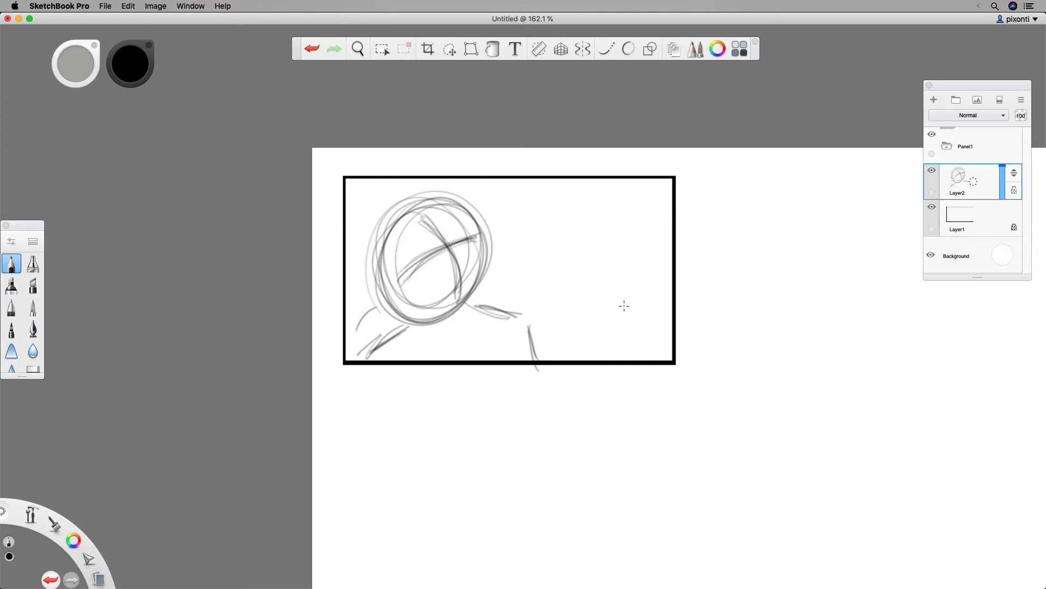
{"action": "mouse_move", "coordinate": [428, 203]}
{"action": "left_mouse_down"}
{"action": "mouse_move", "coordinate": [374, 278]}
{"action": "mouse_move", "coordinate": [488, 255]}
{"action": "mouse_move", "coordinate": [454, 211]}
{"action": "mouse_move", "coordinate": [452, 311]}
{"action": "mouse_move", "coordinate": [486, 234]}
{"action": "left_mouse_up"}
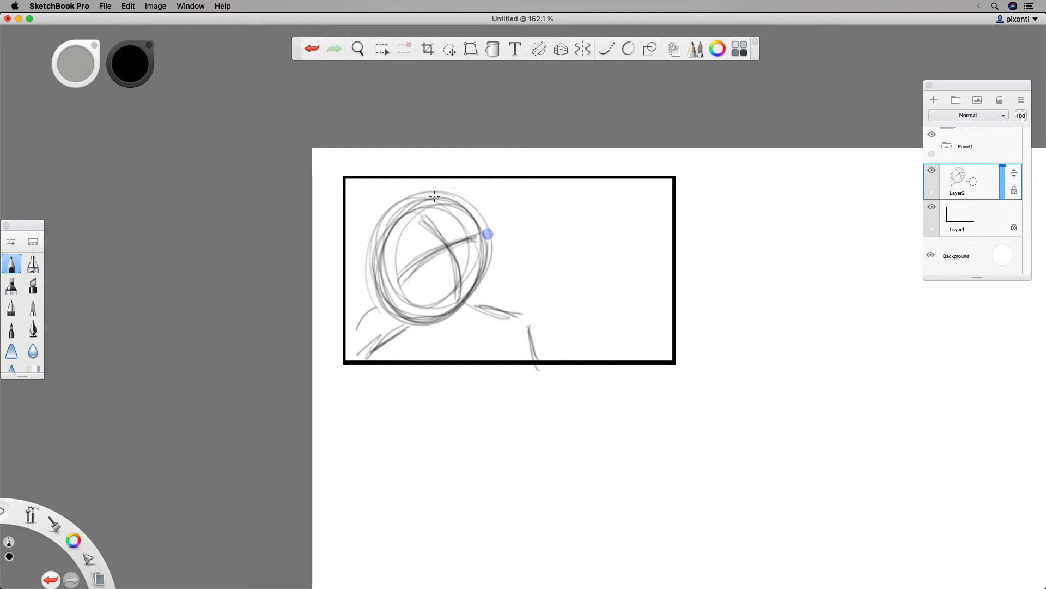
{"action": "left_click_drag", "start_coordinate": [416, 197], "coordinate": [407, 302]}
Move the color puck next to the panel and pick a muted dark blue as the drawing color.
{"action": "left_click_drag", "start_coordinate": [146, 54], "coordinate": [254, 162]}
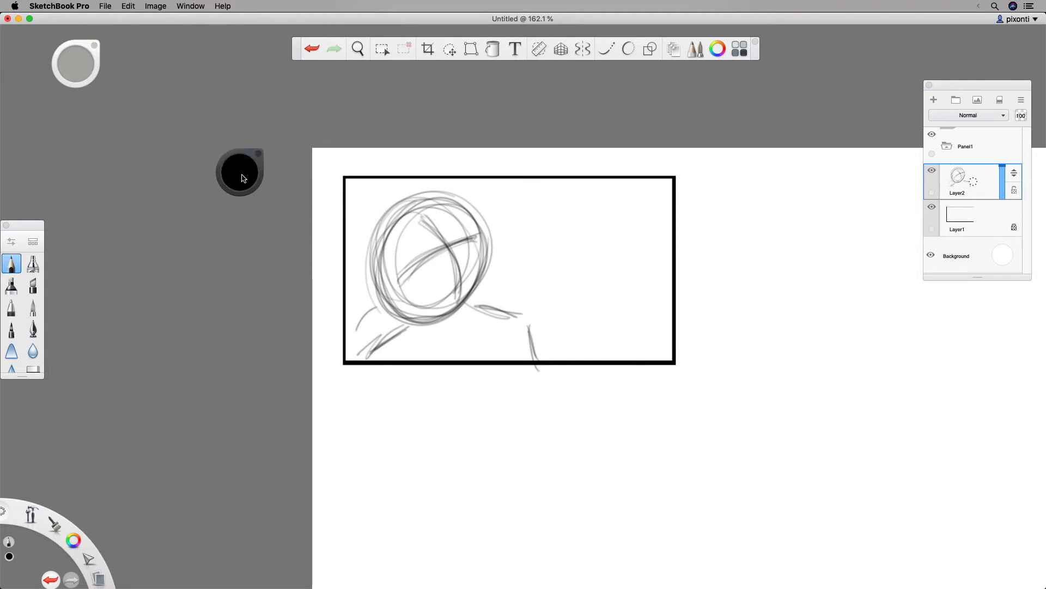
{"action": "left_click", "coordinate": [242, 179]}
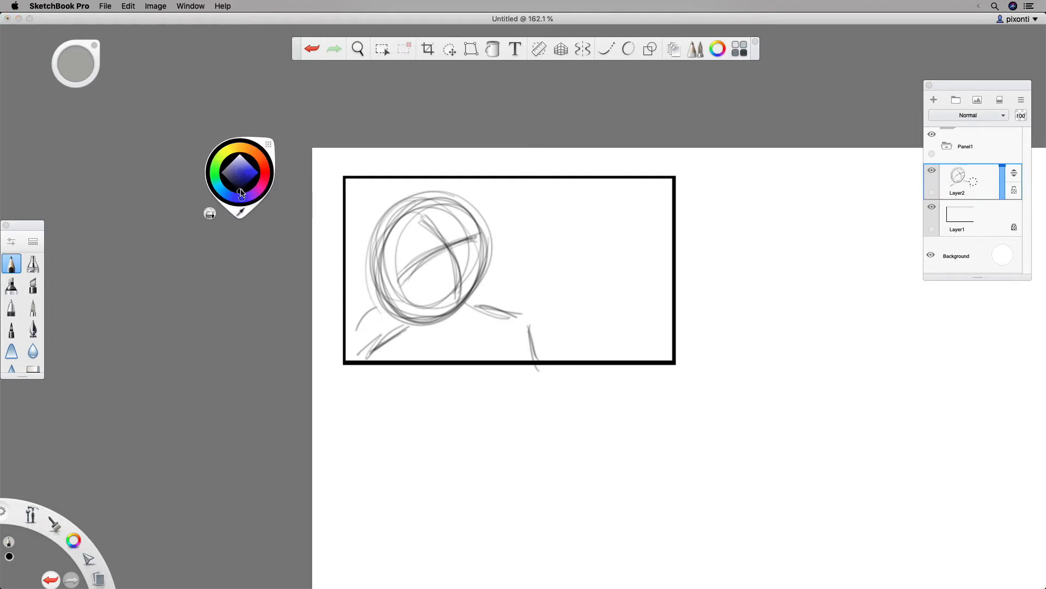
{"action": "left_click", "coordinate": [243, 176]}
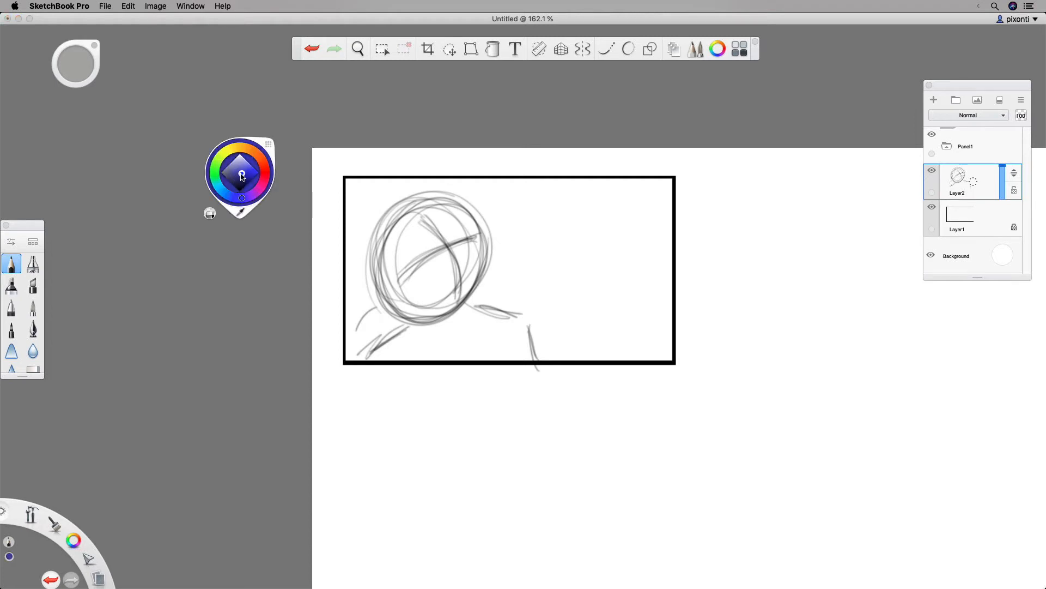
Make the blue drawing color more saturated and sample black from the panel border with the color picker.
{"action": "left_click_drag", "start_coordinate": [241, 174], "coordinate": [248, 174]}
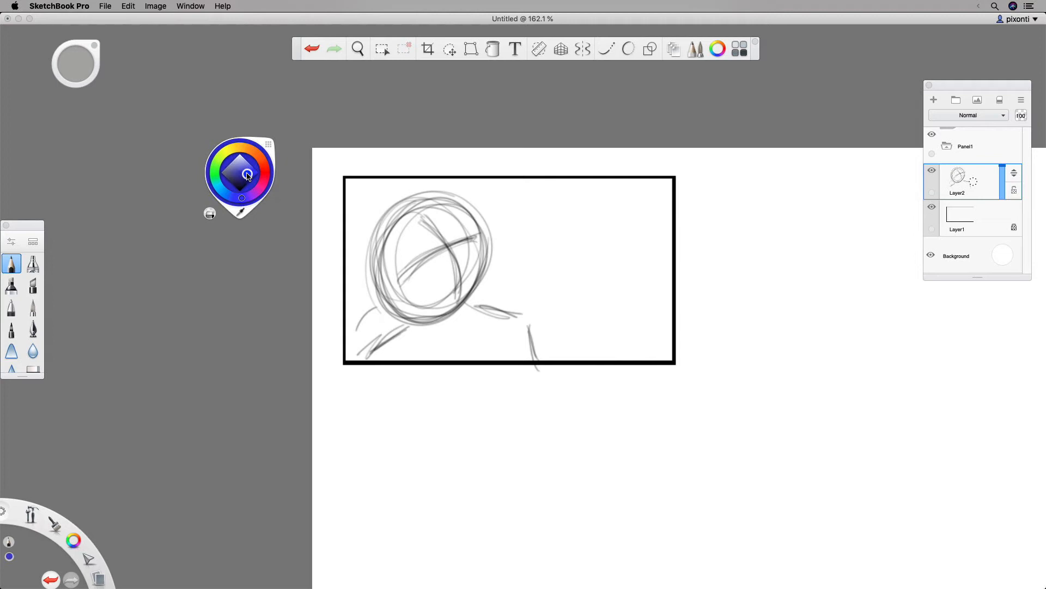
{"action": "left_click", "coordinate": [270, 147]}
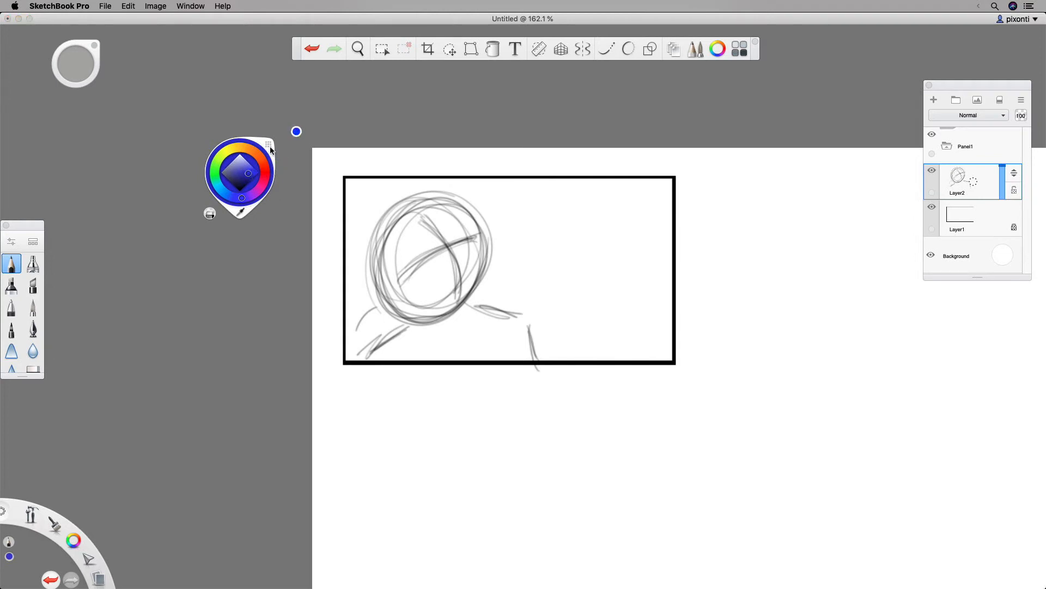
{"action": "left_click", "coordinate": [242, 212]}
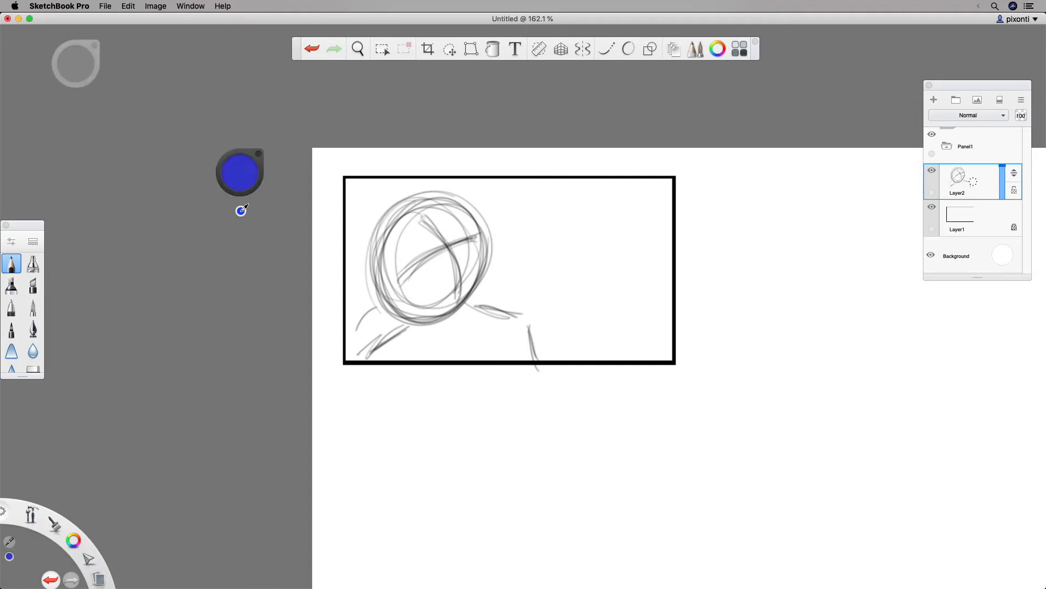
{"action": "left_click", "coordinate": [344, 290]}
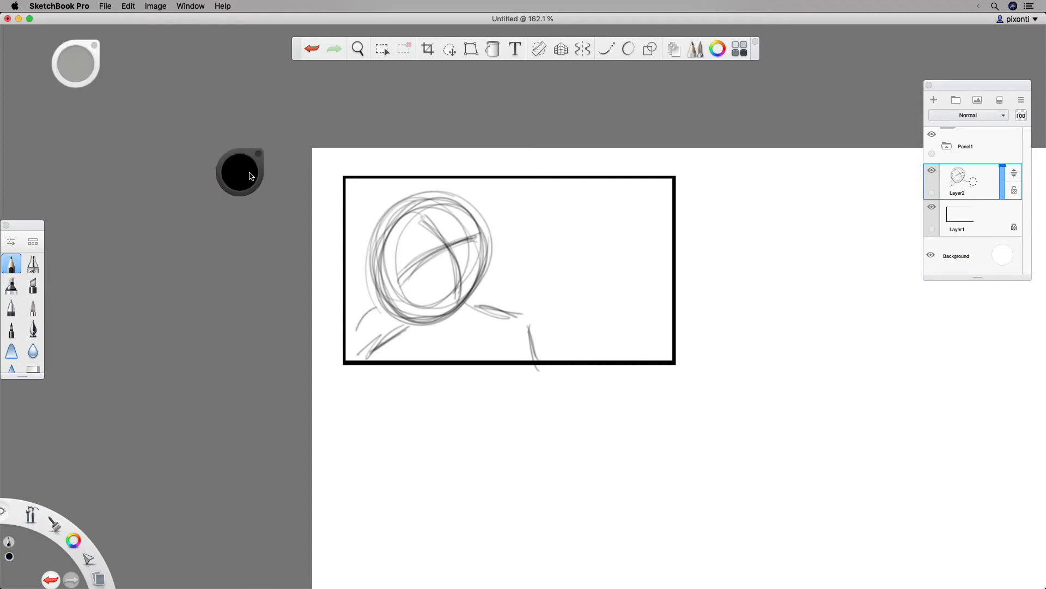
Set the drawing color to a saturated dark blue and sketch over the head, neck and shoulder lines with the Pencil.
{"action": "left_click", "coordinate": [242, 170]}
{"action": "left_click_drag", "start_coordinate": [242, 191], "coordinate": [248, 174]}
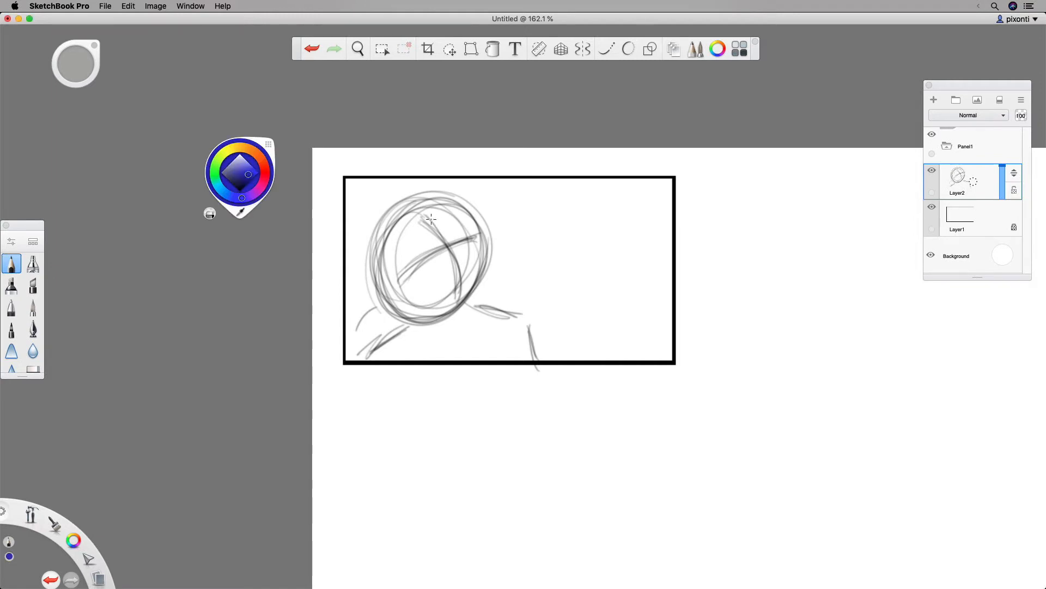
{"action": "mouse_move", "coordinate": [431, 218]}
{"action": "left_mouse_down"}
{"action": "mouse_move", "coordinate": [398, 214]}
{"action": "mouse_move", "coordinate": [465, 191]}
{"action": "mouse_move", "coordinate": [376, 279]}
{"action": "mouse_move", "coordinate": [437, 202]}
{"action": "mouse_move", "coordinate": [403, 306]}
{"action": "mouse_move", "coordinate": [420, 202]}
{"action": "mouse_move", "coordinate": [437, 306]}
{"action": "mouse_move", "coordinate": [403, 201]}
{"action": "mouse_move", "coordinate": [442, 268]}
{"action": "mouse_move", "coordinate": [402, 312]}
{"action": "mouse_move", "coordinate": [416, 306]}
{"action": "mouse_move", "coordinate": [420, 273]}
{"action": "mouse_move", "coordinate": [477, 298]}
{"action": "mouse_move", "coordinate": [408, 323]}
{"action": "mouse_move", "coordinate": [492, 255]}
{"action": "mouse_move", "coordinate": [490, 278]}
{"action": "mouse_move", "coordinate": [488, 245]}
{"action": "mouse_move", "coordinate": [481, 280]}
{"action": "mouse_move", "coordinate": [404, 215]}
{"action": "mouse_move", "coordinate": [483, 218]}
{"action": "mouse_move", "coordinate": [433, 198]}
{"action": "mouse_move", "coordinate": [492, 241]}
{"action": "mouse_move", "coordinate": [458, 205]}
{"action": "mouse_move", "coordinate": [363, 276]}
{"action": "mouse_move", "coordinate": [465, 199]}
{"action": "mouse_move", "coordinate": [442, 313]}
{"action": "mouse_move", "coordinate": [409, 290]}
{"action": "mouse_move", "coordinate": [379, 347]}
{"action": "left_mouse_up"}
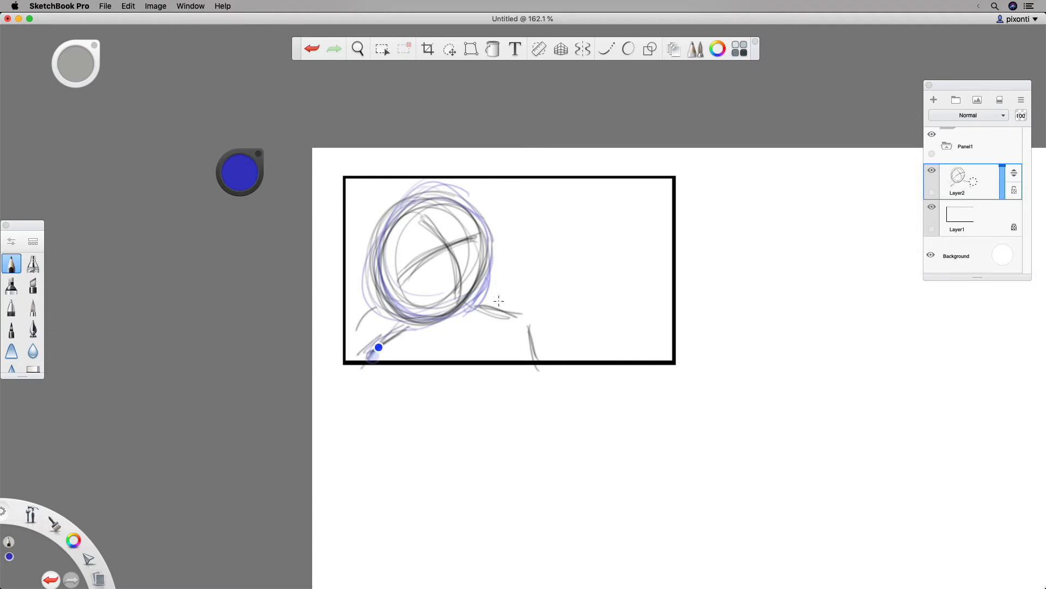
{"action": "mouse_move", "coordinate": [478, 305]}
{"action": "left_mouse_down"}
{"action": "mouse_move", "coordinate": [515, 311]}
{"action": "mouse_move", "coordinate": [534, 358]}
{"action": "left_mouse_up"}
Switch the drawing color to black, move the brush puck near the color puck, and darken the head outline with the Pencil.
{"action": "left_click", "coordinate": [240, 172]}
{"action": "left_click", "coordinate": [238, 190]}
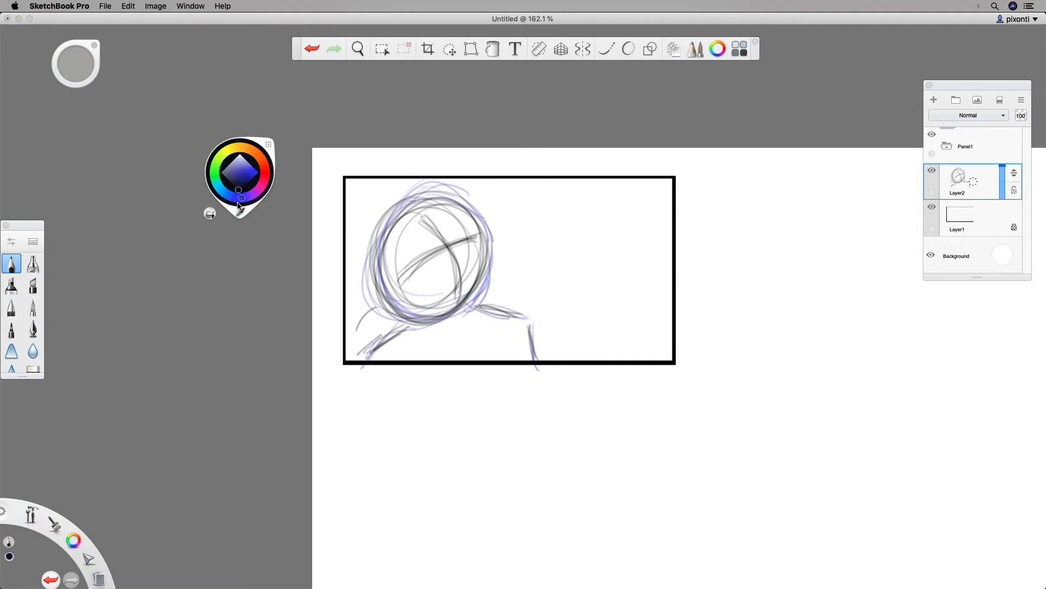
{"action": "mouse_move", "coordinate": [81, 63]}
{"action": "left_mouse_down"}
{"action": "mouse_move", "coordinate": [97, 115]}
{"action": "mouse_move", "coordinate": [83, 51]}
{"action": "mouse_move", "coordinate": [221, 101]}
{"action": "mouse_move", "coordinate": [303, 161]}
{"action": "mouse_move", "coordinate": [313, 105]}
{"action": "mouse_move", "coordinate": [311, 91]}
{"action": "mouse_move", "coordinate": [303, 153]}
{"action": "mouse_move", "coordinate": [306, 31]}
{"action": "left_mouse_up"}
{"action": "mouse_move", "coordinate": [442, 191]}
{"action": "left_mouse_down"}
{"action": "mouse_move", "coordinate": [391, 312]}
{"action": "mouse_move", "coordinate": [421, 227]}
{"action": "mouse_move", "coordinate": [376, 263]}
{"action": "mouse_move", "coordinate": [421, 258]}
{"action": "mouse_move", "coordinate": [384, 300]}
{"action": "mouse_move", "coordinate": [470, 306]}
{"action": "mouse_move", "coordinate": [429, 319]}
{"action": "mouse_move", "coordinate": [491, 258]}
{"action": "mouse_move", "coordinate": [477, 214]}
{"action": "mouse_move", "coordinate": [453, 195]}
{"action": "mouse_move", "coordinate": [466, 199]}
{"action": "mouse_move", "coordinate": [387, 216]}
{"action": "mouse_move", "coordinate": [400, 203]}
{"action": "mouse_move", "coordinate": [389, 292]}
{"action": "mouse_move", "coordinate": [374, 280]}
{"action": "mouse_move", "coordinate": [410, 317]}
{"action": "left_mouse_up"}
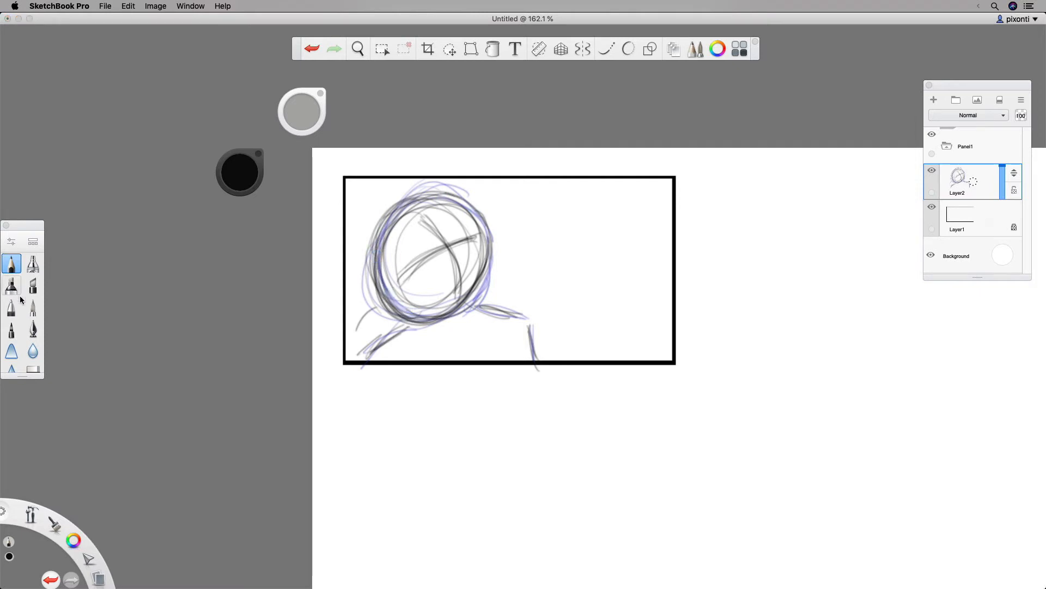
Switch to a different drawing brush and reinforce the head's outline on Layer2 with several dark black strokes.
{"action": "left_click", "coordinate": [10, 311]}
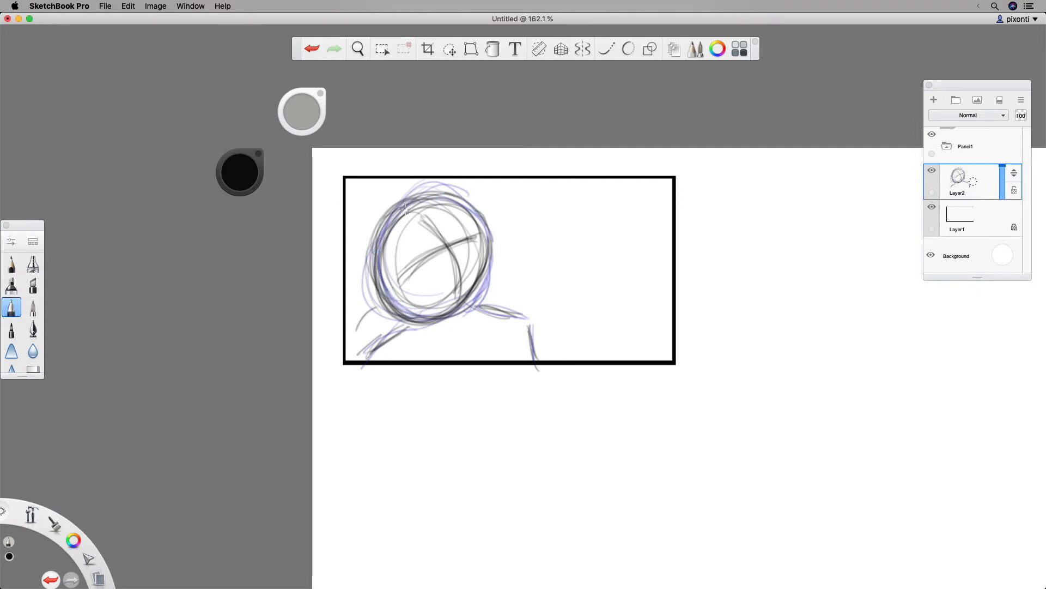
{"action": "mouse_move", "coordinate": [423, 192]}
{"action": "left_mouse_down"}
{"action": "mouse_move", "coordinate": [399, 316]}
{"action": "mouse_move", "coordinate": [431, 199]}
{"action": "mouse_move", "coordinate": [470, 217]}
{"action": "mouse_move", "coordinate": [478, 277]}
{"action": "left_mouse_up"}
{"action": "mouse_move", "coordinate": [403, 333]}
{"action": "left_mouse_down"}
{"action": "mouse_move", "coordinate": [492, 279]}
{"action": "mouse_move", "coordinate": [403, 325]}
{"action": "mouse_move", "coordinate": [464, 309]}
{"action": "mouse_move", "coordinate": [493, 235]}
{"action": "mouse_move", "coordinate": [469, 197]}
{"action": "left_mouse_up"}
{"action": "left_click_drag", "start_coordinate": [398, 215], "coordinate": [403, 327]}
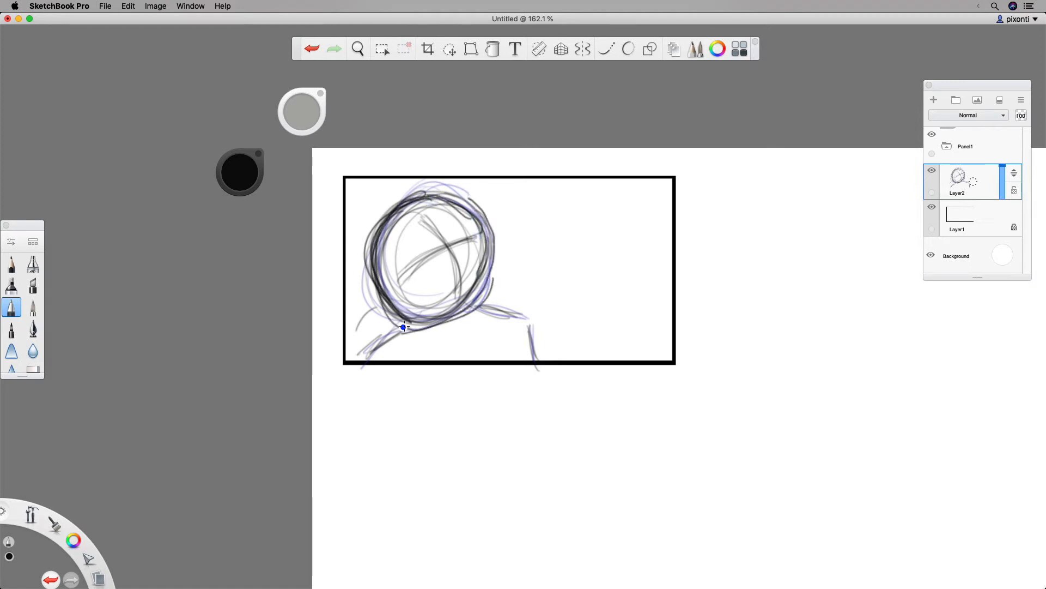
{"action": "mouse_move", "coordinate": [411, 198]}
{"action": "left_mouse_down"}
{"action": "mouse_move", "coordinate": [374, 289]}
{"action": "mouse_move", "coordinate": [401, 321]}
{"action": "left_mouse_up"}
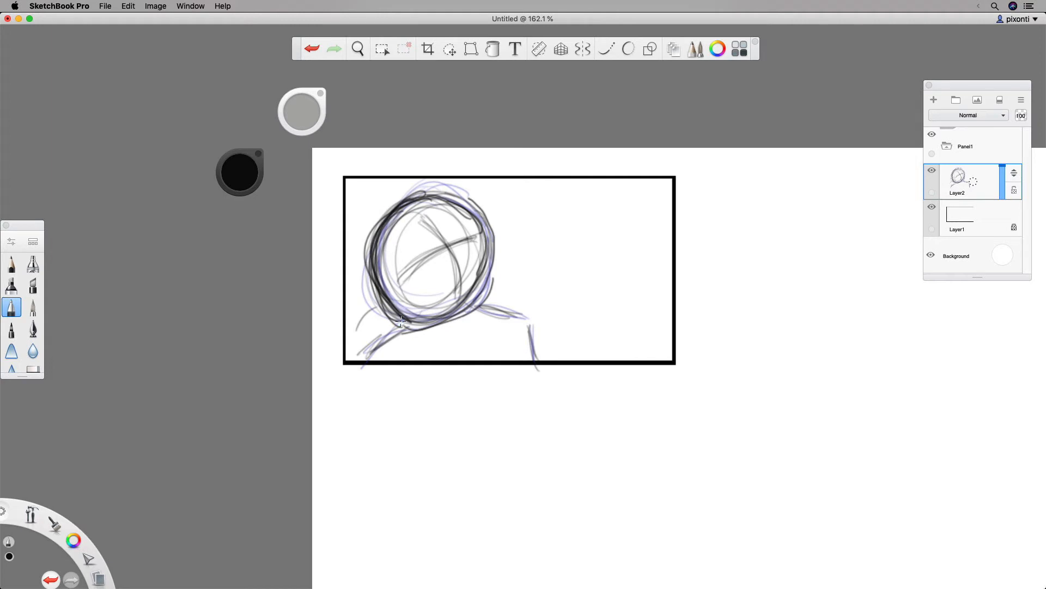
Add a layer above Layer2, trace the head's outline on it, and hide Layer2 to view the traced line alone.
{"action": "left_click_drag", "start_coordinate": [987, 179], "coordinate": [991, 157]}
{"action": "left_click", "coordinate": [990, 184]}
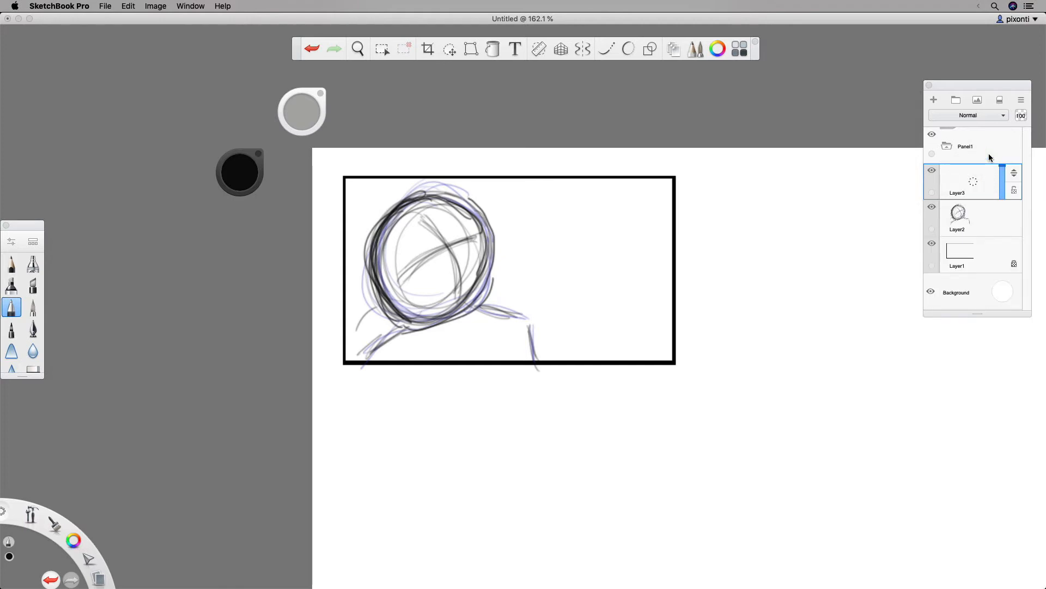
{"action": "mouse_move", "coordinate": [439, 196]}
{"action": "left_mouse_down"}
{"action": "mouse_move", "coordinate": [388, 208]}
{"action": "mouse_move", "coordinate": [366, 243]}
{"action": "mouse_move", "coordinate": [368, 281]}
{"action": "mouse_move", "coordinate": [390, 312]}
{"action": "mouse_move", "coordinate": [424, 320]}
{"action": "mouse_move", "coordinate": [485, 286]}
{"action": "mouse_move", "coordinate": [488, 229]}
{"action": "mouse_move", "coordinate": [431, 193]}
{"action": "mouse_move", "coordinate": [398, 207]}
{"action": "mouse_move", "coordinate": [380, 233]}
{"action": "mouse_move", "coordinate": [373, 267]}
{"action": "mouse_move", "coordinate": [395, 308]}
{"action": "left_mouse_up"}
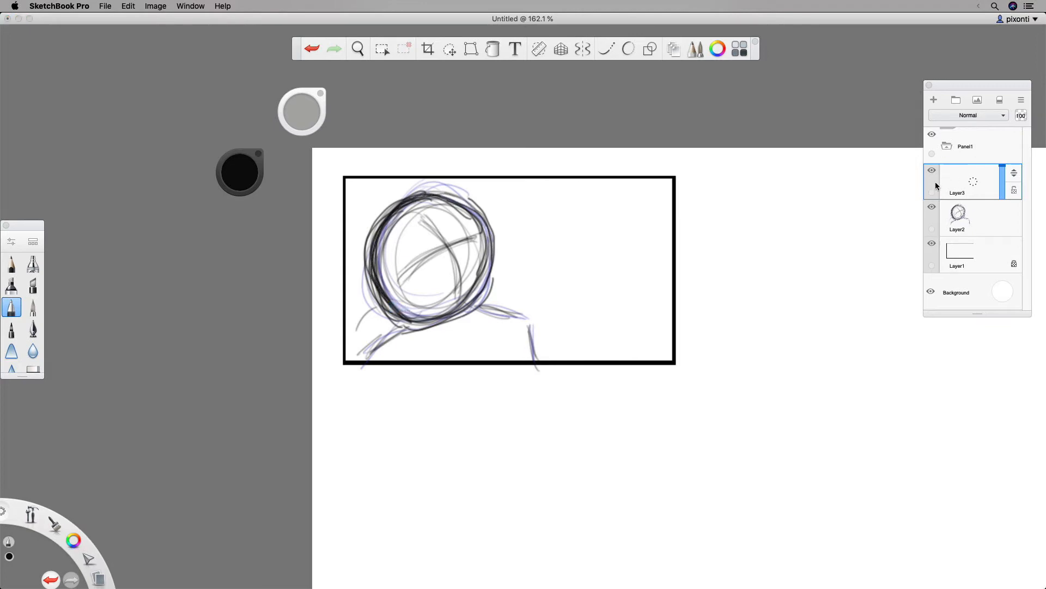
{"action": "left_click", "coordinate": [933, 207]}
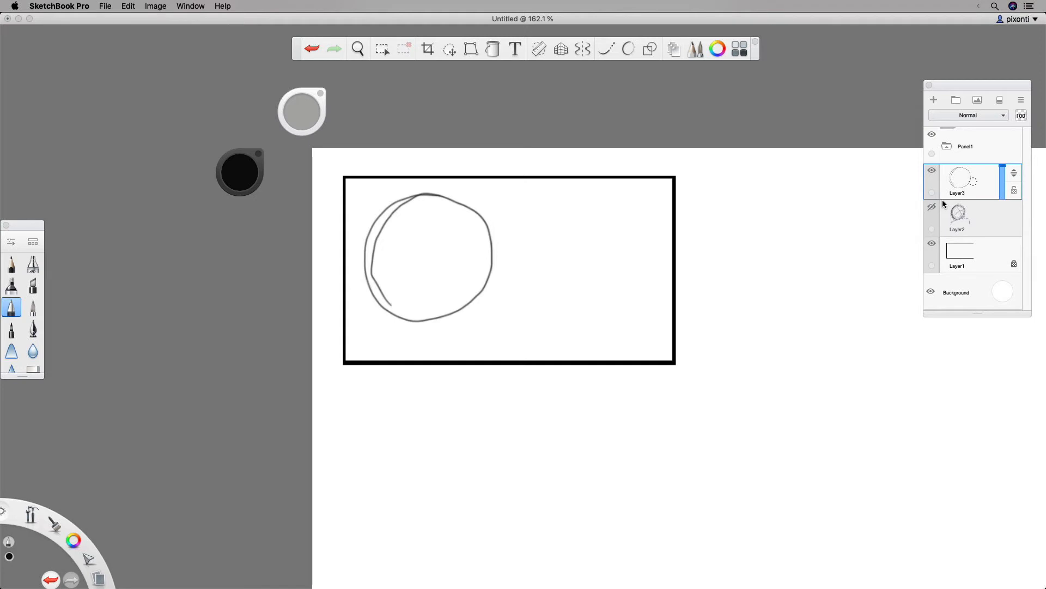
Undo the hiding of Layer2 and delete Layer3 with its traced outline.
{"action": "key", "text": "super+z"}
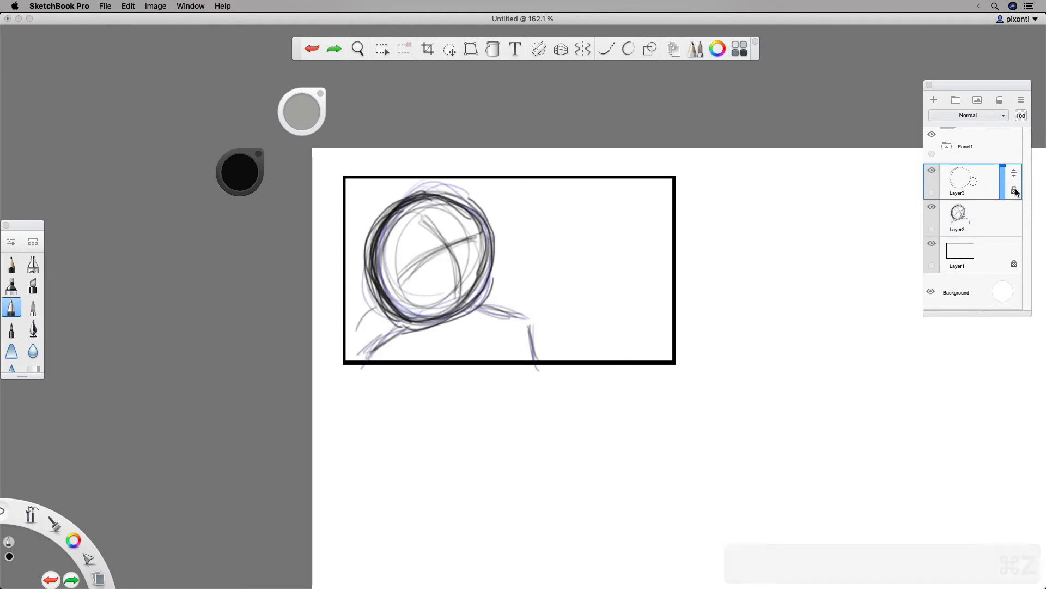
{"action": "left_click", "coordinate": [984, 181]}
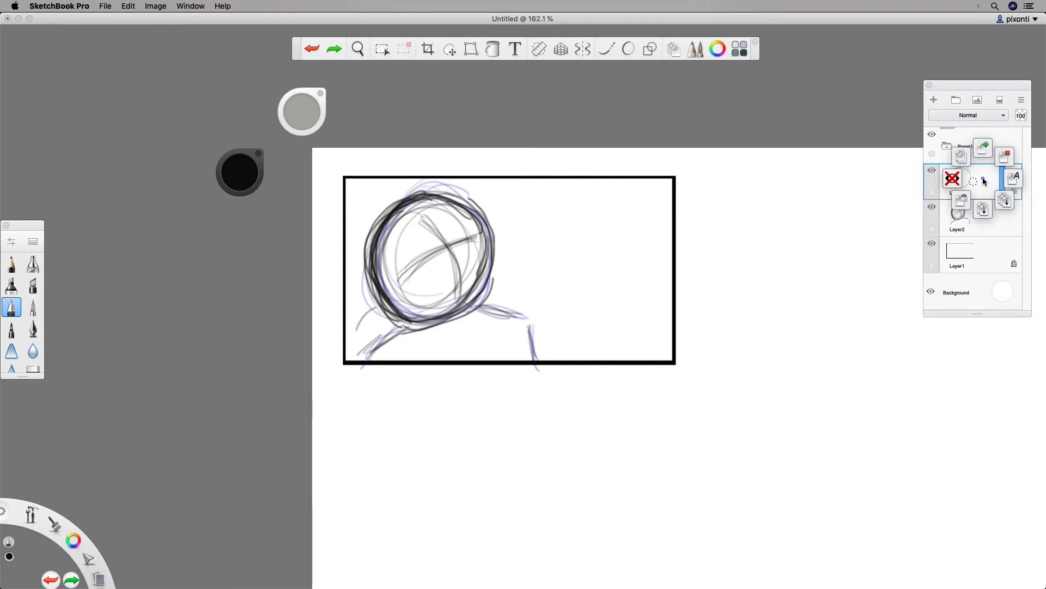
{"action": "left_click", "coordinate": [1004, 156]}
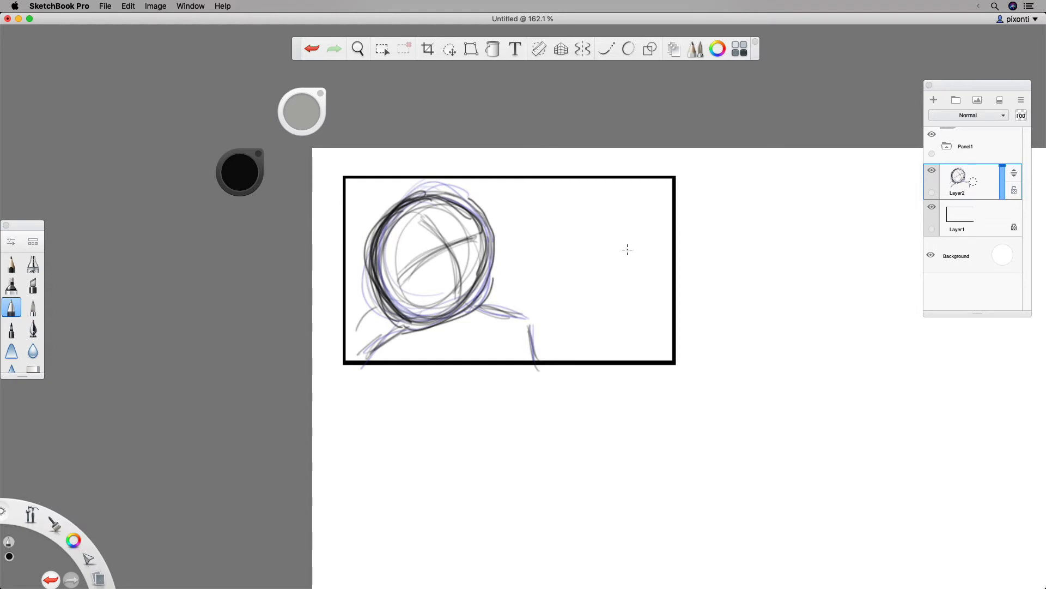
Darken the crossing face guidelines of the head in black and switch the drawing color to a medium blue.
{"action": "mouse_move", "coordinate": [388, 288]}
{"action": "left_mouse_down"}
{"action": "mouse_move", "coordinate": [466, 234]}
{"action": "mouse_move", "coordinate": [391, 290]}
{"action": "mouse_move", "coordinate": [467, 236]}
{"action": "mouse_move", "coordinate": [429, 220]}
{"action": "mouse_move", "coordinate": [463, 285]}
{"action": "left_mouse_up"}
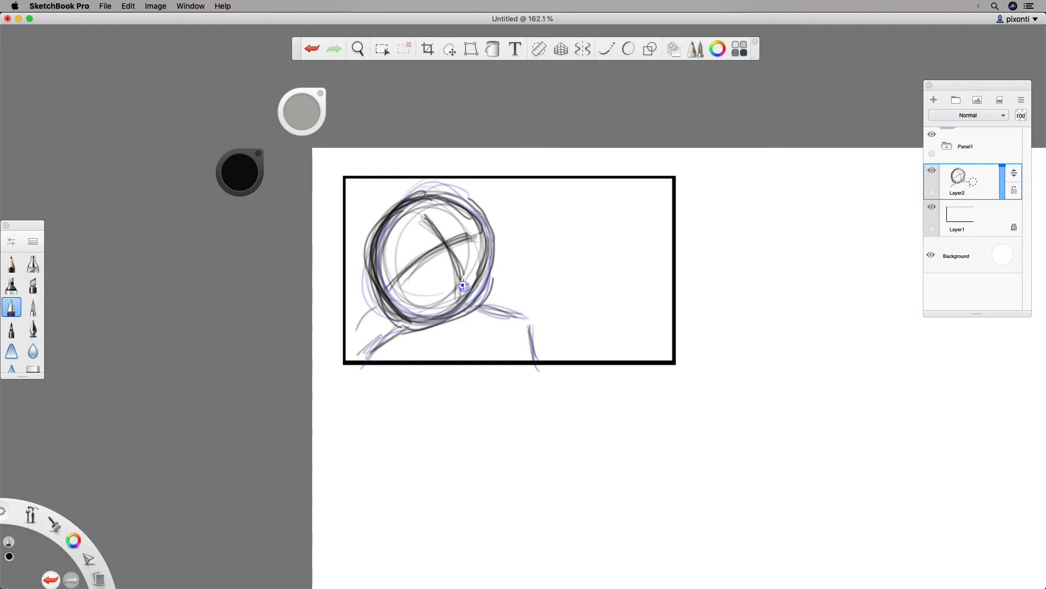
{"action": "left_click", "coordinate": [241, 171]}
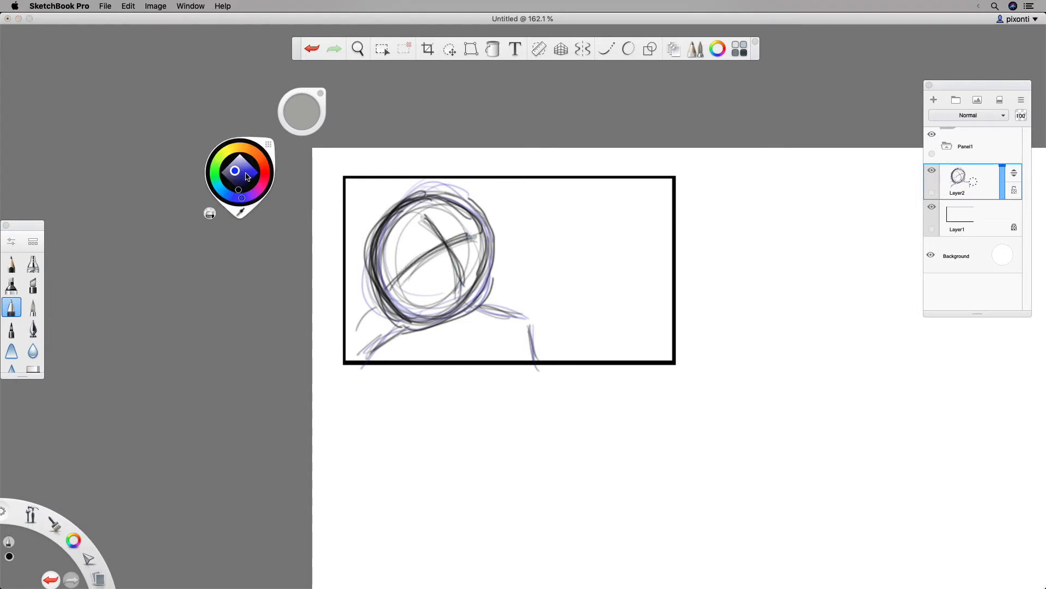
{"action": "left_click", "coordinate": [245, 173]}
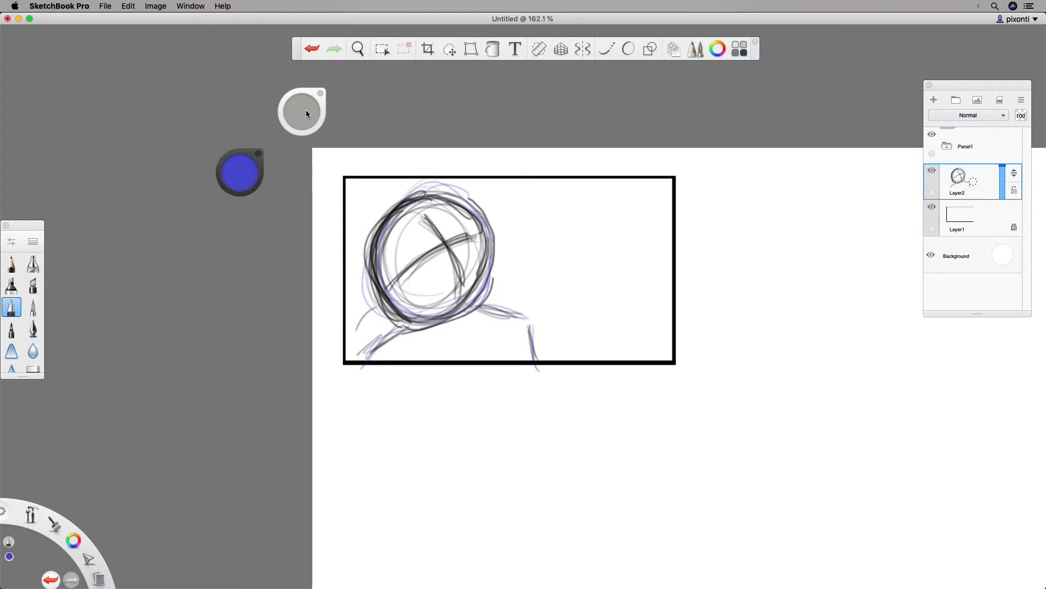
Adjust the brush's size and opacity with the brush puck and draw a thick blue circle in the panel's right half.
{"action": "mouse_move", "coordinate": [304, 106]}
{"action": "left_mouse_down"}
{"action": "mouse_move", "coordinate": [299, 115]}
{"action": "mouse_move", "coordinate": [304, 89]}
{"action": "mouse_move", "coordinate": [303, 149]}
{"action": "mouse_move", "coordinate": [303, 98]}
{"action": "mouse_move", "coordinate": [286, 115]}
{"action": "mouse_move", "coordinate": [791, 143]}
{"action": "mouse_move", "coordinate": [364, 112]}
{"action": "mouse_move", "coordinate": [738, 110]}
{"action": "mouse_move", "coordinate": [320, 117]}
{"action": "mouse_move", "coordinate": [733, 126]}
{"action": "mouse_move", "coordinate": [600, 110]}
{"action": "left_mouse_up"}
{"action": "mouse_move", "coordinate": [604, 195]}
{"action": "left_mouse_down"}
{"action": "mouse_move", "coordinate": [574, 313]}
{"action": "mouse_move", "coordinate": [611, 320]}
{"action": "mouse_move", "coordinate": [534, 262]}
{"action": "mouse_move", "coordinate": [557, 212]}
{"action": "mouse_move", "coordinate": [534, 285]}
{"action": "mouse_move", "coordinate": [666, 290]}
{"action": "left_mouse_up"}
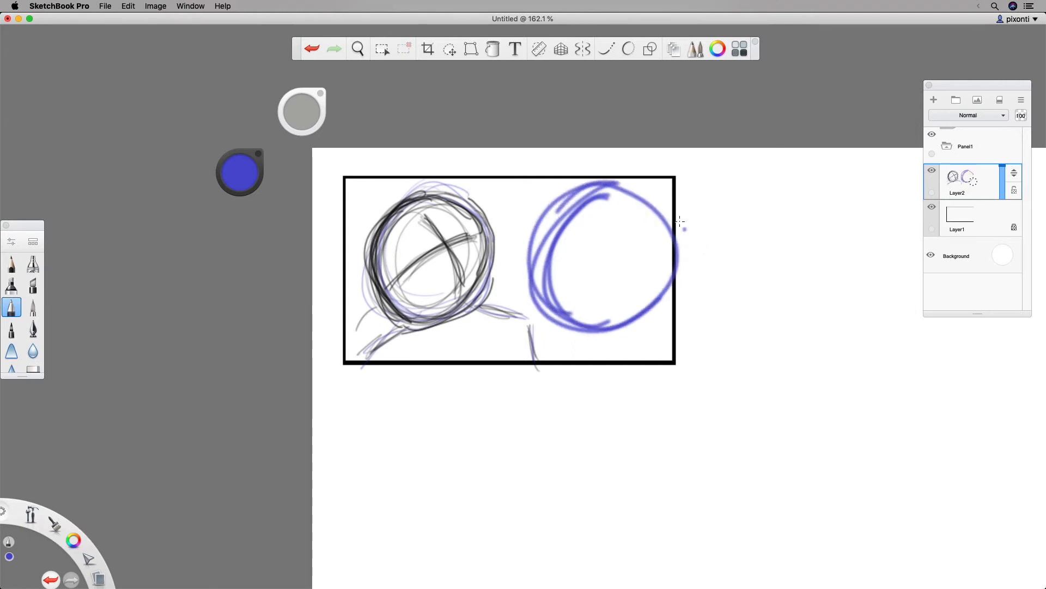
{"action": "mouse_move", "coordinate": [634, 214]}
{"action": "left_mouse_down"}
{"action": "mouse_move", "coordinate": [539, 303]}
{"action": "mouse_move", "coordinate": [639, 211]}
{"action": "mouse_move", "coordinate": [669, 251]}
{"action": "left_mouse_up"}
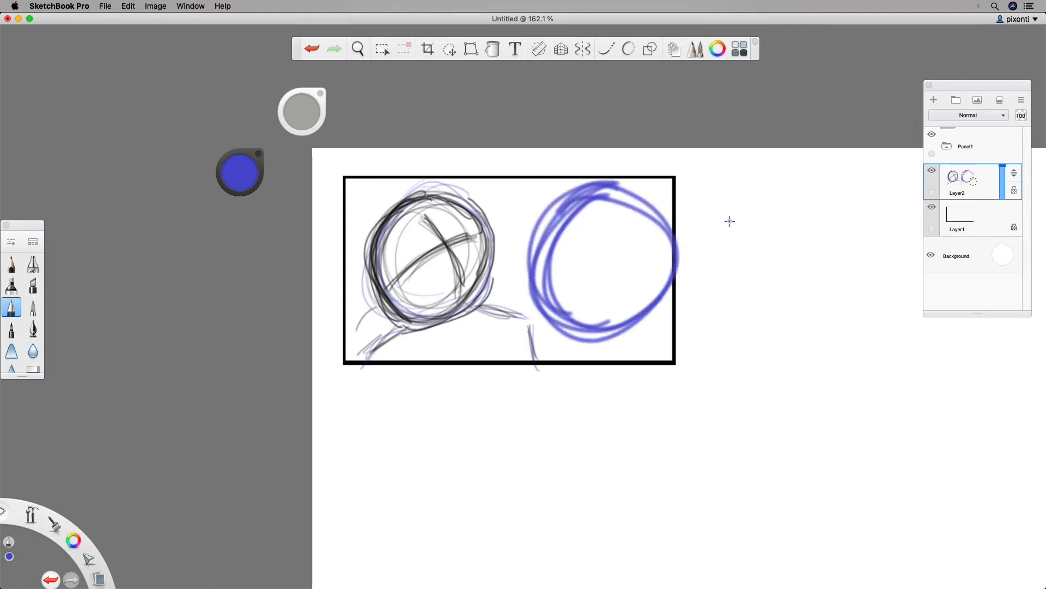
{"action": "left_click_drag", "start_coordinate": [312, 111], "coordinate": [122, 116]}
{"action": "mouse_move", "coordinate": [603, 195]}
{"action": "left_mouse_down"}
{"action": "mouse_move", "coordinate": [582, 326]}
{"action": "mouse_move", "coordinate": [644, 229]}
{"action": "left_mouse_up"}
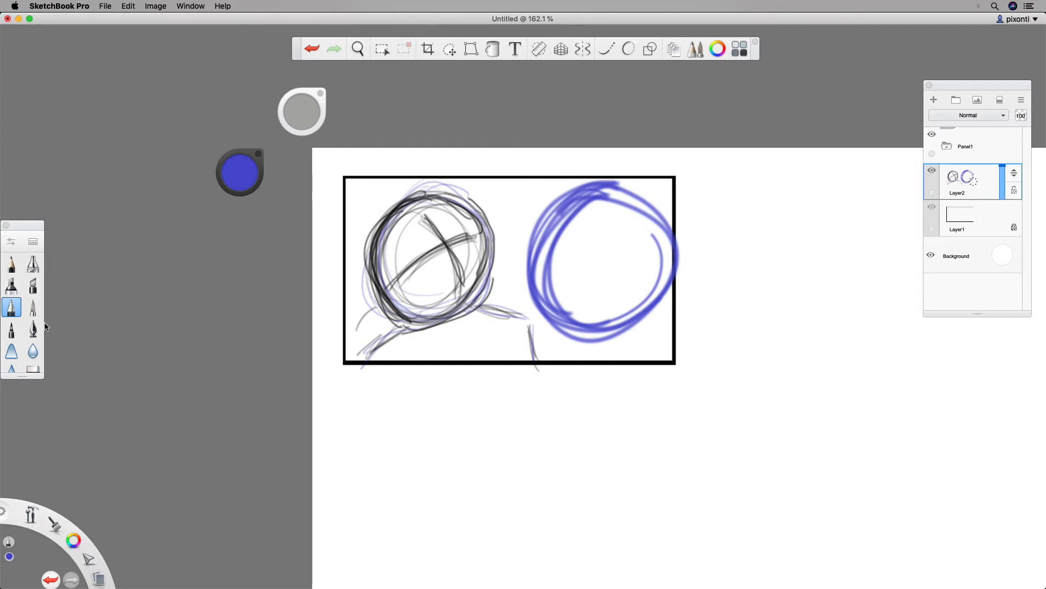
Erase the thick blue circle from the right half of the panel.
{"action": "mouse_move", "coordinate": [597, 199]}
{"action": "left_mouse_down"}
{"action": "mouse_move", "coordinate": [574, 198]}
{"action": "mouse_move", "coordinate": [538, 242]}
{"action": "mouse_move", "coordinate": [553, 323]}
{"action": "mouse_move", "coordinate": [550, 236]}
{"action": "mouse_move", "coordinate": [561, 225]}
{"action": "mouse_move", "coordinate": [558, 241]}
{"action": "mouse_move", "coordinate": [566, 201]}
{"action": "mouse_move", "coordinate": [536, 218]}
{"action": "mouse_move", "coordinate": [615, 168]}
{"action": "mouse_move", "coordinate": [590, 201]}
{"action": "mouse_move", "coordinate": [559, 208]}
{"action": "mouse_move", "coordinate": [629, 170]}
{"action": "mouse_move", "coordinate": [600, 208]}
{"action": "mouse_move", "coordinate": [659, 185]}
{"action": "mouse_move", "coordinate": [642, 222]}
{"action": "mouse_move", "coordinate": [682, 219]}
{"action": "mouse_move", "coordinate": [657, 269]}
{"action": "mouse_move", "coordinate": [686, 265]}
{"action": "mouse_move", "coordinate": [638, 327]}
{"action": "mouse_move", "coordinate": [622, 314]}
{"action": "mouse_move", "coordinate": [566, 320]}
{"action": "mouse_move", "coordinate": [566, 334]}
{"action": "mouse_move", "coordinate": [573, 308]}
{"action": "mouse_move", "coordinate": [561, 338]}
{"action": "mouse_move", "coordinate": [598, 337]}
{"action": "mouse_move", "coordinate": [573, 332]}
{"action": "left_mouse_up"}
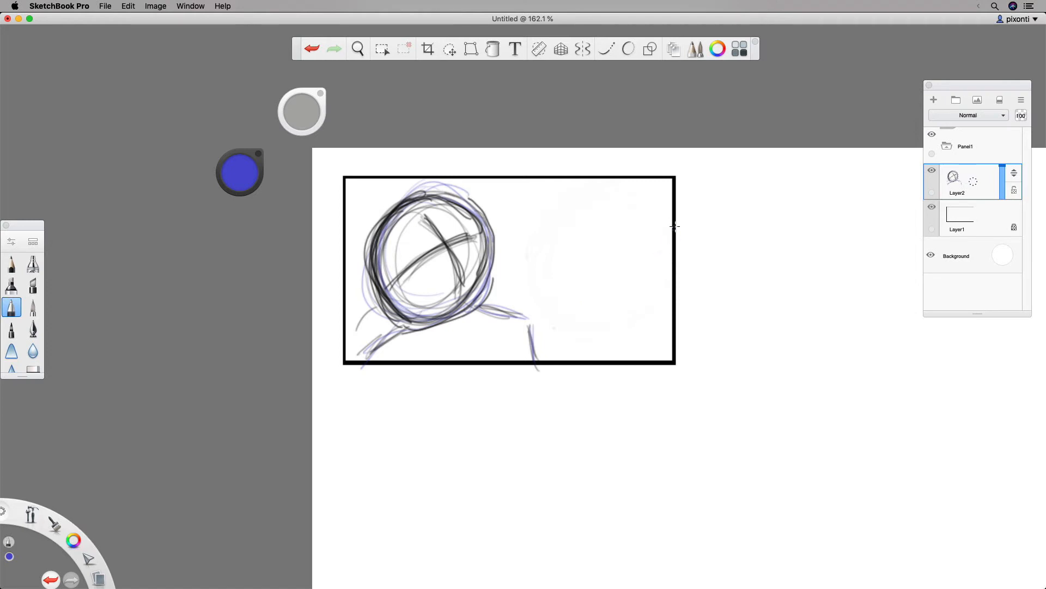
{"action": "left_click", "coordinate": [33, 370]}
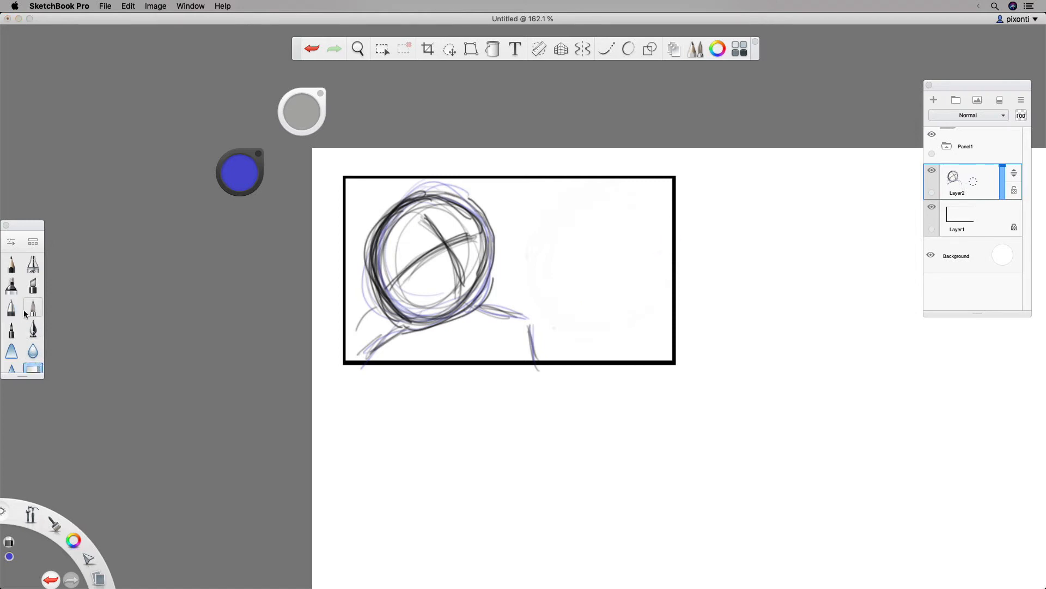
Sketch a second round head with neck and shoulders in light blue in the panel's right half with the Pencil.
{"action": "left_click", "coordinate": [12, 268]}
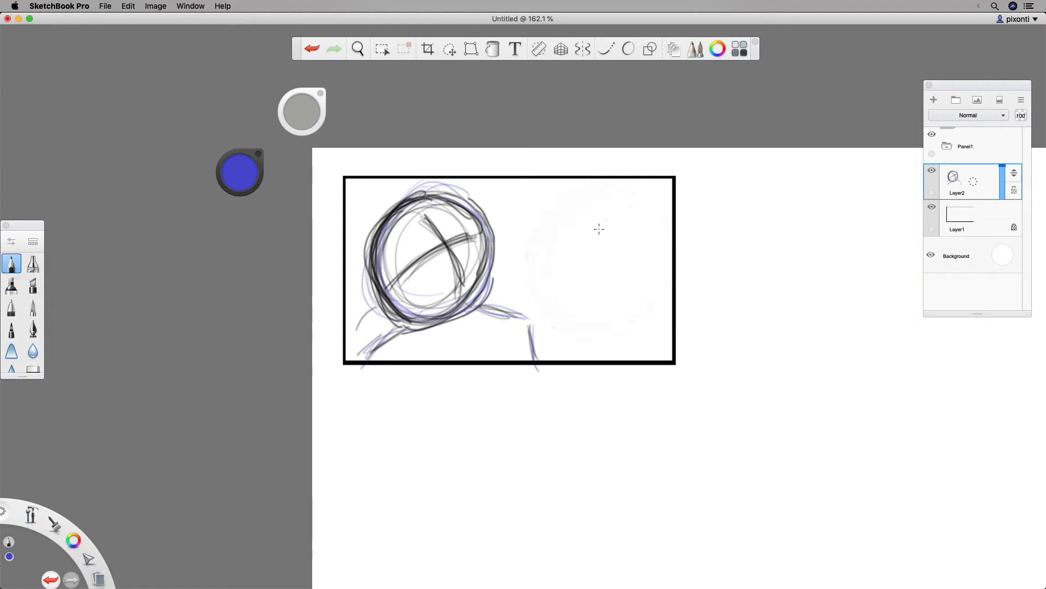
{"action": "mouse_move", "coordinate": [628, 237]}
{"action": "left_mouse_down"}
{"action": "mouse_move", "coordinate": [664, 256]}
{"action": "mouse_move", "coordinate": [596, 325]}
{"action": "mouse_move", "coordinate": [549, 289]}
{"action": "mouse_move", "coordinate": [609, 187]}
{"action": "mouse_move", "coordinate": [656, 225]}
{"action": "mouse_move", "coordinate": [626, 307]}
{"action": "mouse_move", "coordinate": [582, 201]}
{"action": "mouse_move", "coordinate": [669, 256]}
{"action": "mouse_move", "coordinate": [624, 310]}
{"action": "mouse_move", "coordinate": [564, 297]}
{"action": "mouse_move", "coordinate": [553, 329]}
{"action": "mouse_move", "coordinate": [584, 333]}
{"action": "left_mouse_up"}
{"action": "left_click_drag", "start_coordinate": [599, 319], "coordinate": [592, 339]}
{"action": "mouse_move", "coordinate": [634, 311]}
{"action": "left_mouse_down"}
{"action": "mouse_move", "coordinate": [645, 330]}
{"action": "mouse_move", "coordinate": [533, 357]}
{"action": "left_mouse_up"}
{"action": "left_click_drag", "start_coordinate": [582, 334], "coordinate": [516, 354]}
{"action": "left_click_drag", "start_coordinate": [643, 327], "coordinate": [671, 332]}
{"action": "mouse_move", "coordinate": [514, 353]}
{"action": "left_mouse_down"}
{"action": "mouse_move", "coordinate": [582, 334]}
{"action": "mouse_move", "coordinate": [675, 330]}
{"action": "left_mouse_up"}
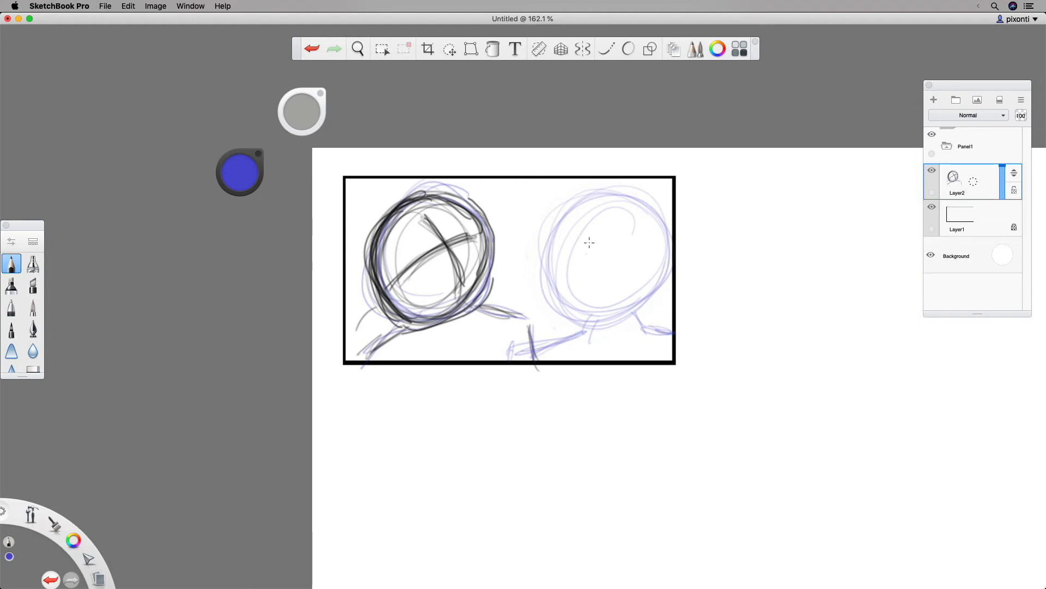
Add a curved face guideline to the blue head and strengthen its jaw, neck and shoulder lines.
{"action": "mouse_move", "coordinate": [571, 233]}
{"action": "left_mouse_down"}
{"action": "mouse_move", "coordinate": [598, 310]}
{"action": "mouse_move", "coordinate": [652, 302]}
{"action": "left_mouse_up"}
{"action": "left_click_drag", "start_coordinate": [585, 319], "coordinate": [637, 309]}
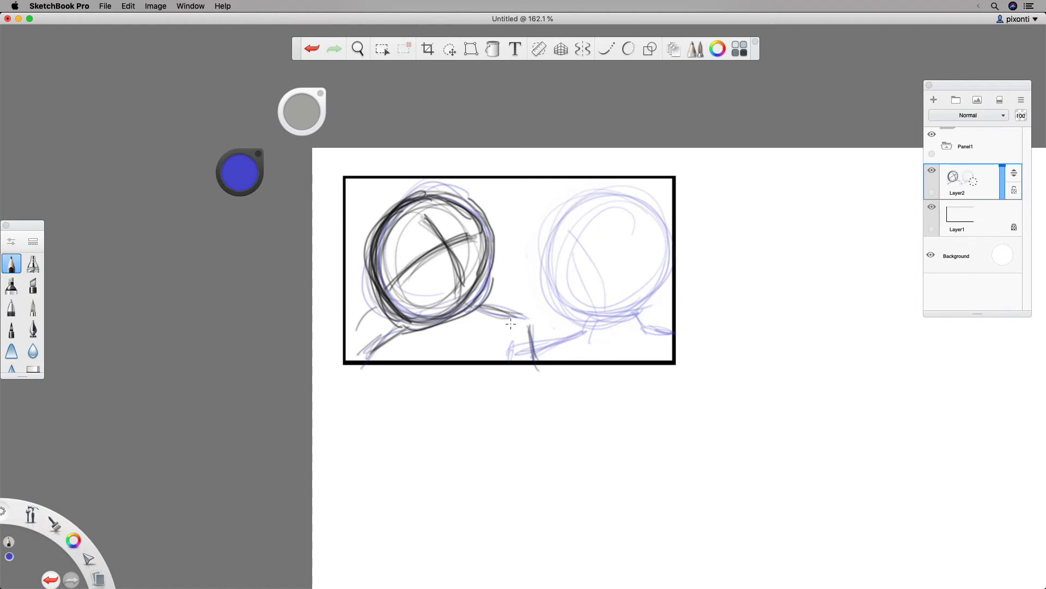
{"action": "mouse_move", "coordinate": [575, 329]}
{"action": "left_mouse_down"}
{"action": "mouse_move", "coordinate": [502, 355]}
{"action": "mouse_move", "coordinate": [534, 341]}
{"action": "left_mouse_up"}
Duplicate the Panel1 layer group with both of its layers.
{"action": "key", "text": "space"}
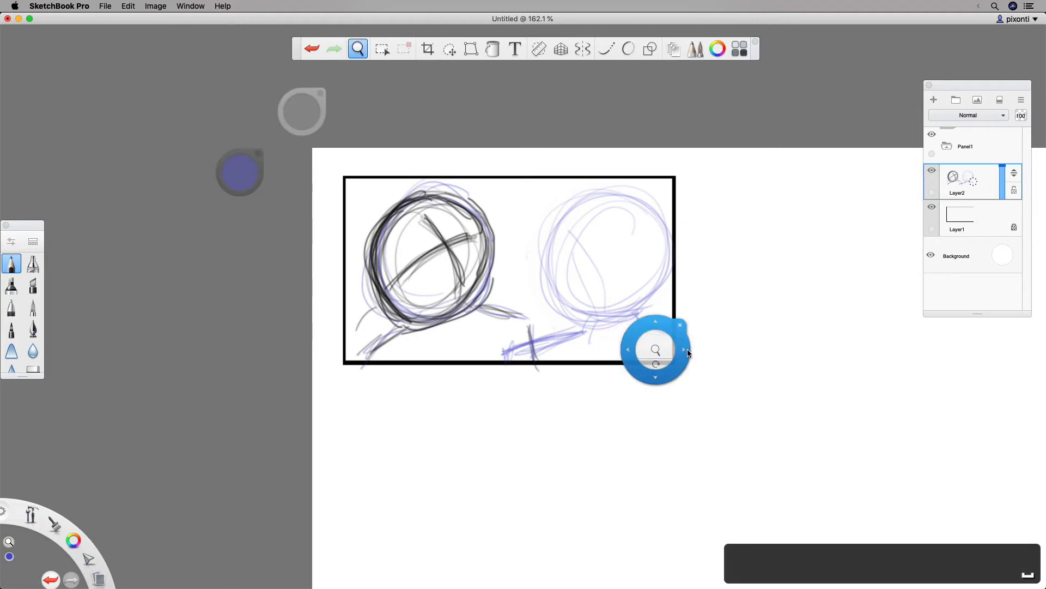
{"action": "left_click_drag", "start_coordinate": [664, 351], "coordinate": [519, 381]}
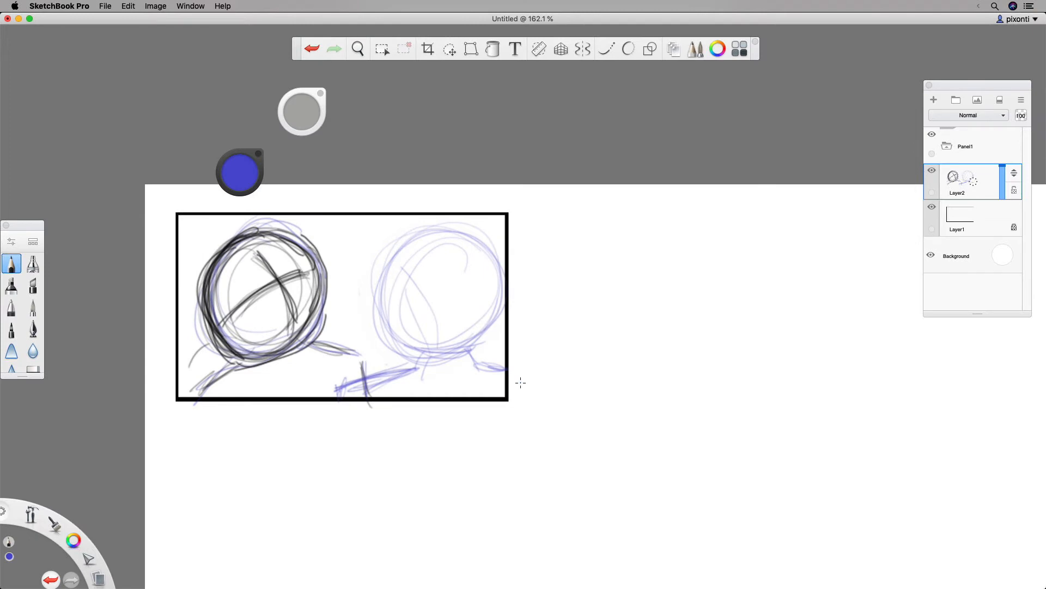
{"action": "left_click", "coordinate": [965, 215]}
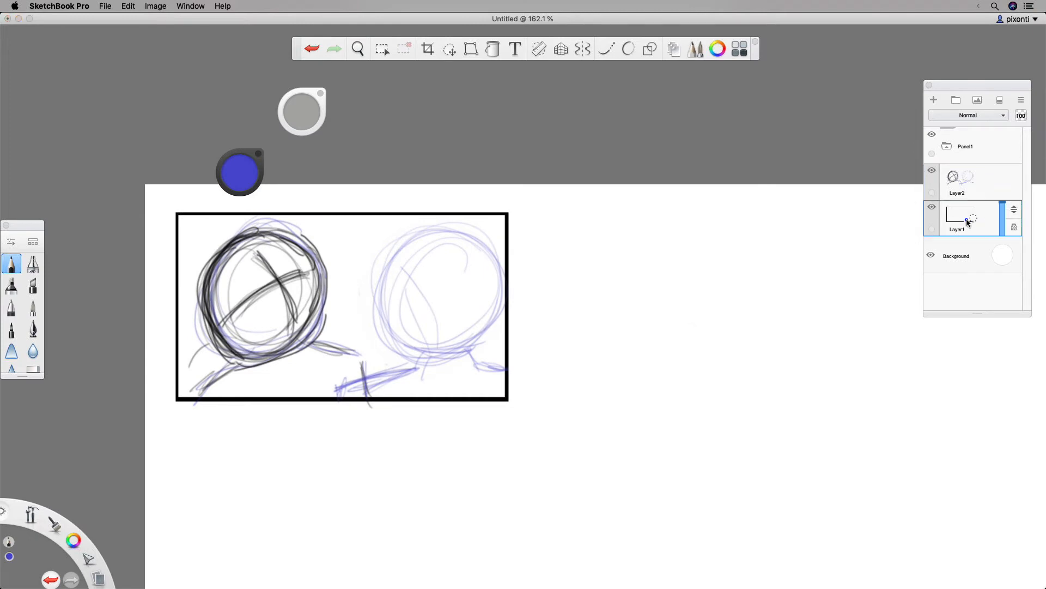
{"action": "left_click", "coordinate": [979, 149]}
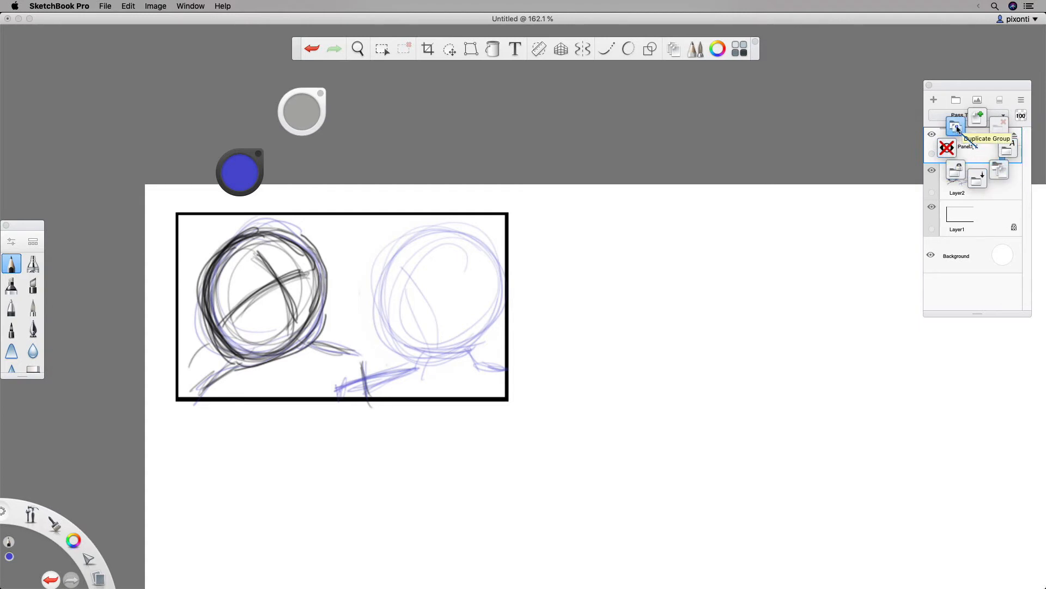
{"action": "left_click", "coordinate": [958, 129]}
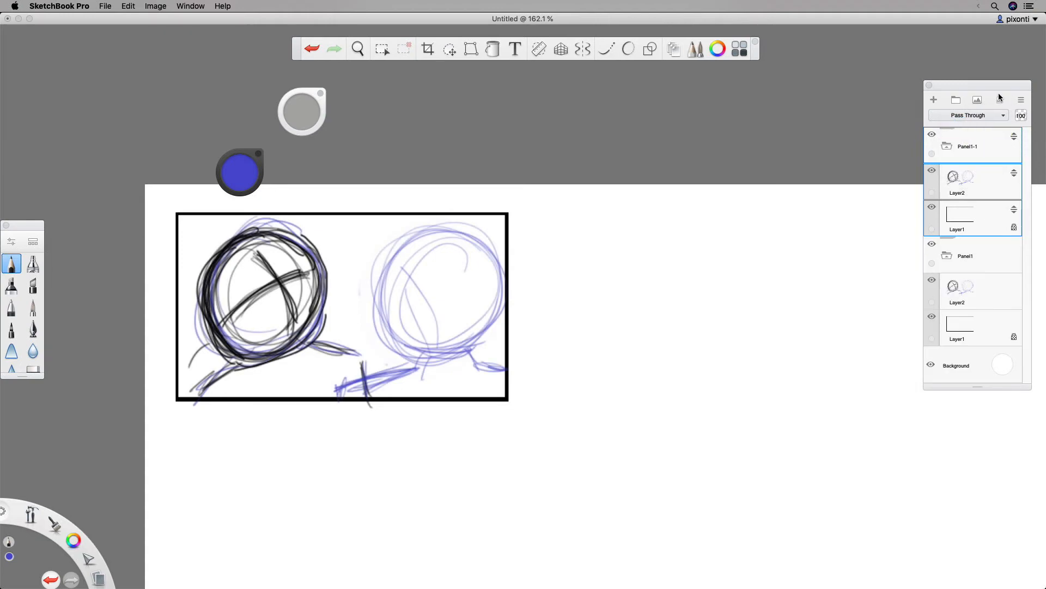
Collapse the original Panel1 group and rename the duplicated layer group as Panel2.
{"action": "left_click", "coordinate": [965, 259]}
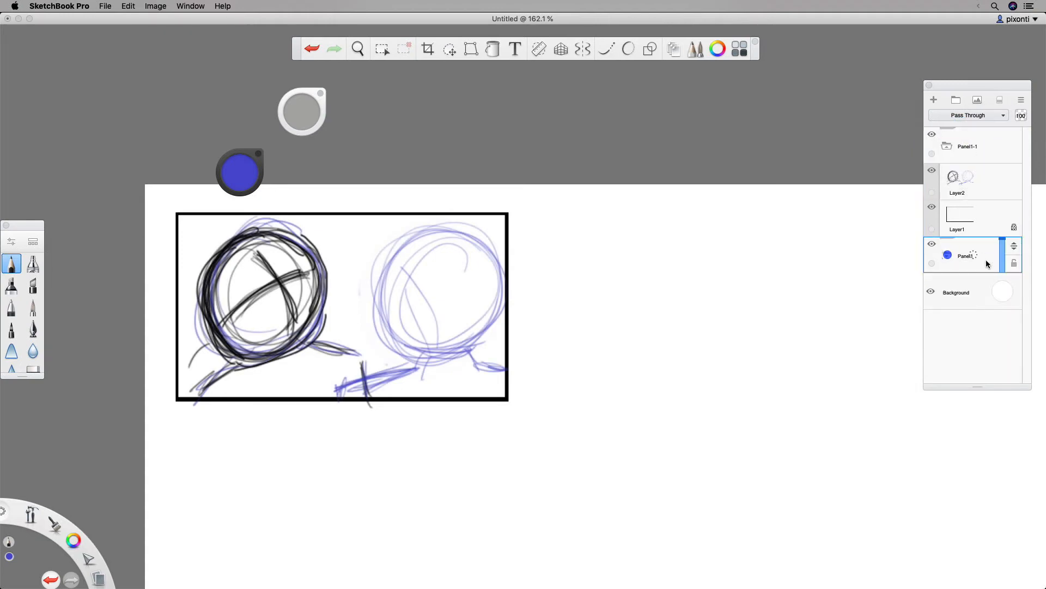
{"action": "left_click", "coordinate": [964, 153]}
{"action": "left_click", "coordinate": [975, 147]}
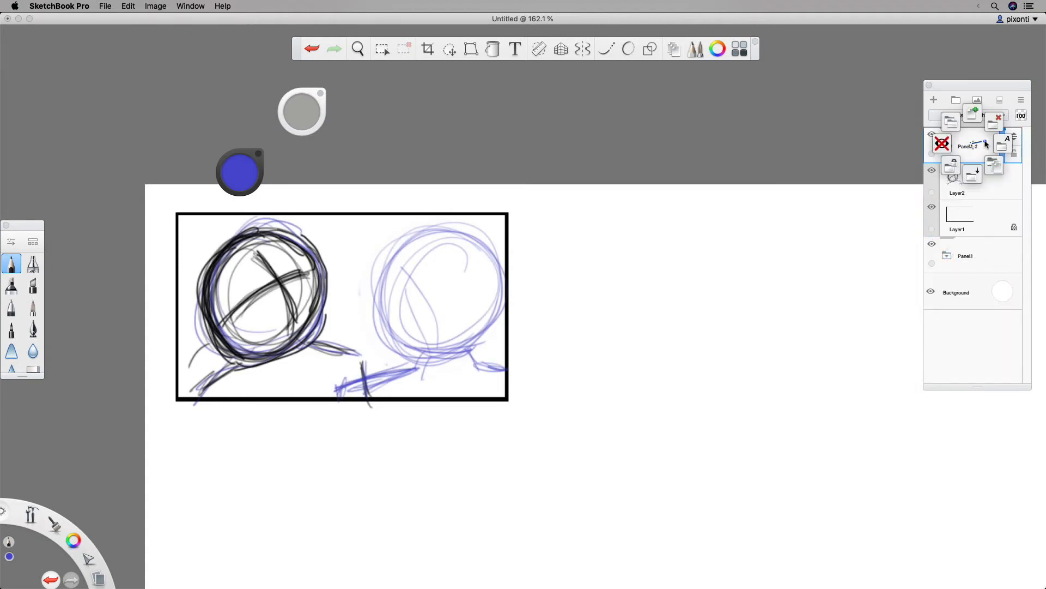
{"action": "left_click", "coordinate": [1001, 145]}
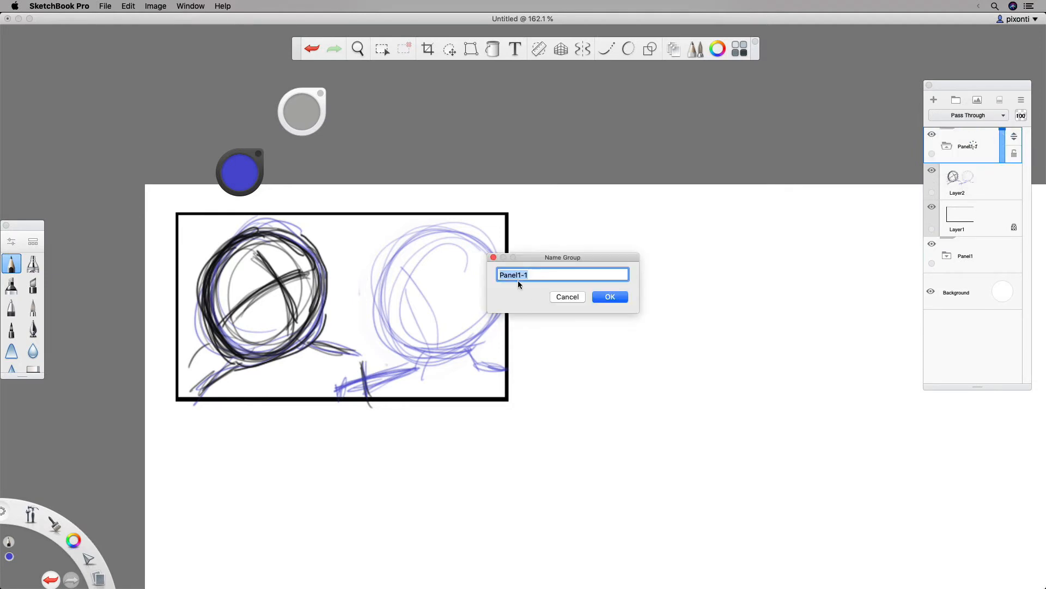
{"action": "type", "text": "Panel2"}
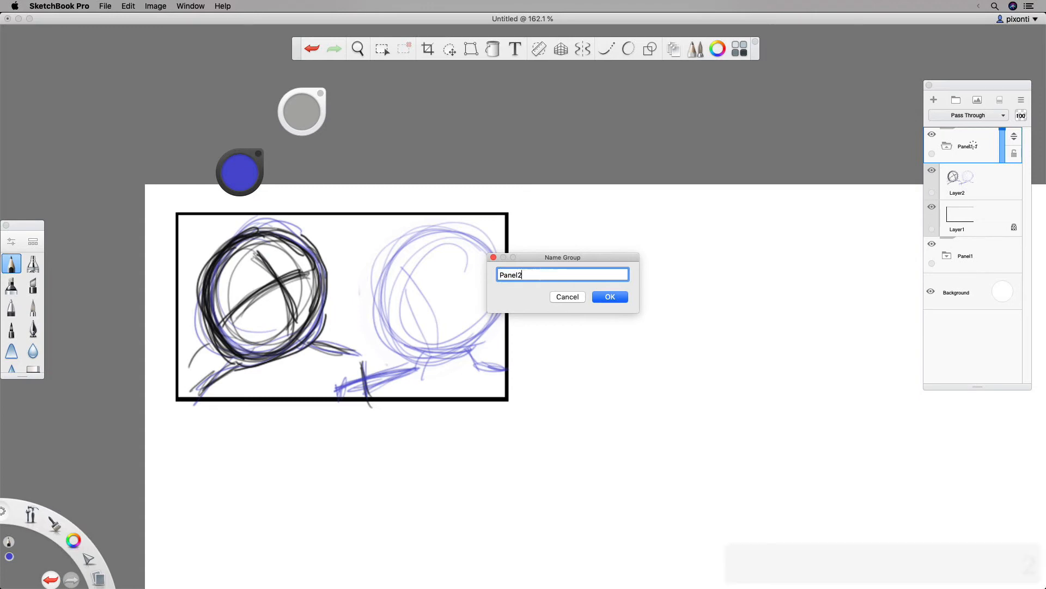
{"action": "left_click", "coordinate": [611, 297]}
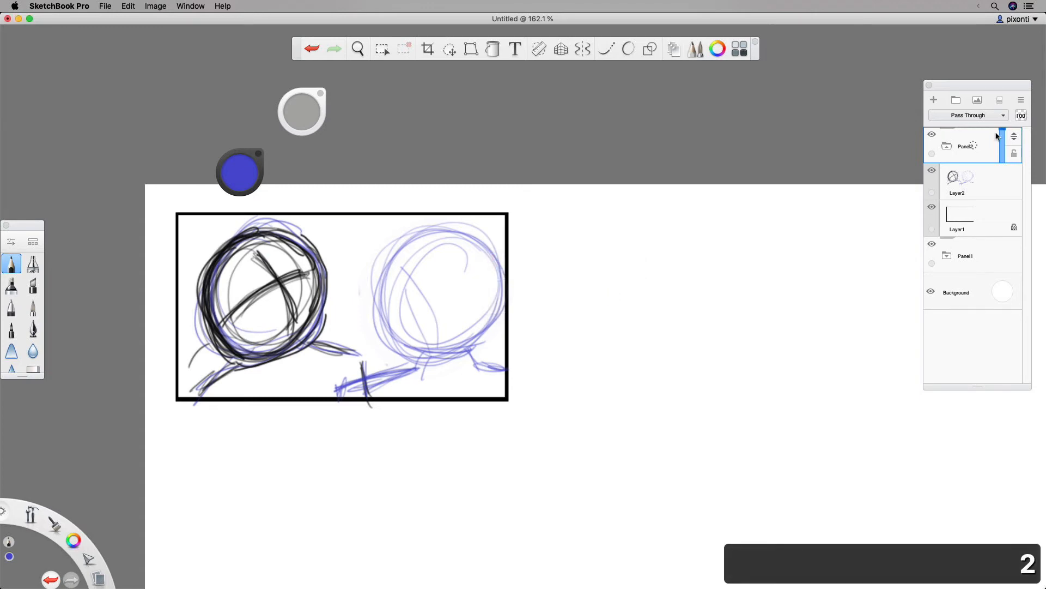
Move the whole Panel2 group beside the first panel with Quick Transform, leaving a narrow gap between the two frames.
{"action": "left_click", "coordinate": [979, 183]}
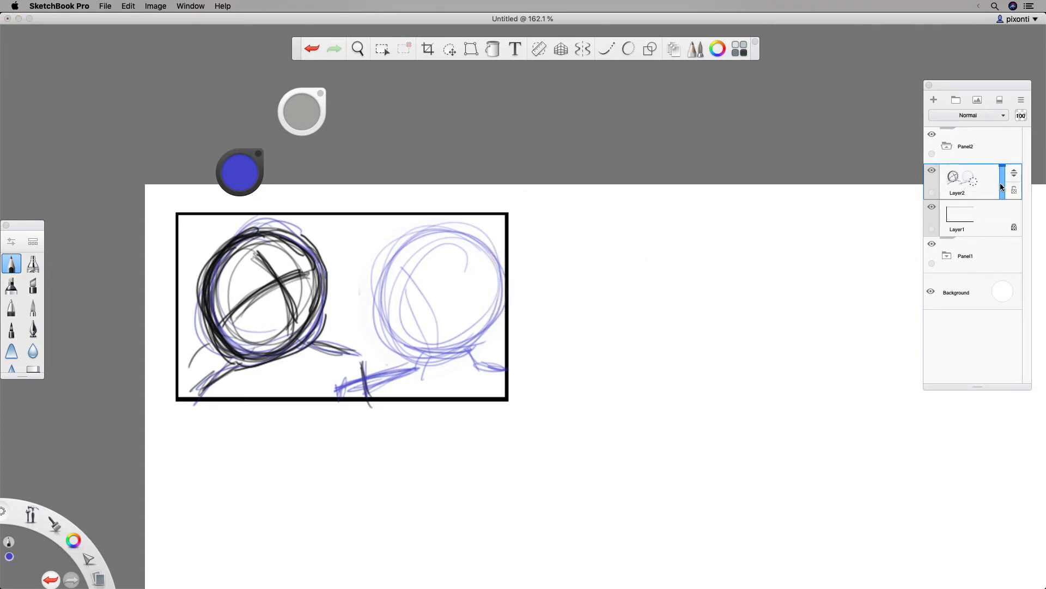
{"action": "left_click", "coordinate": [1006, 148]}
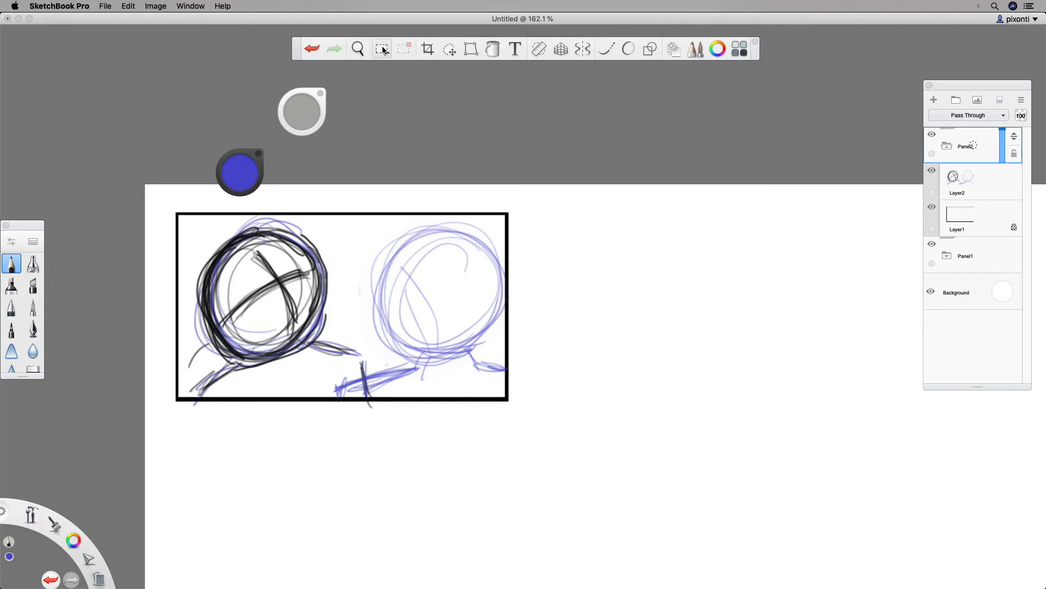
{"action": "left_click", "coordinate": [382, 48]}
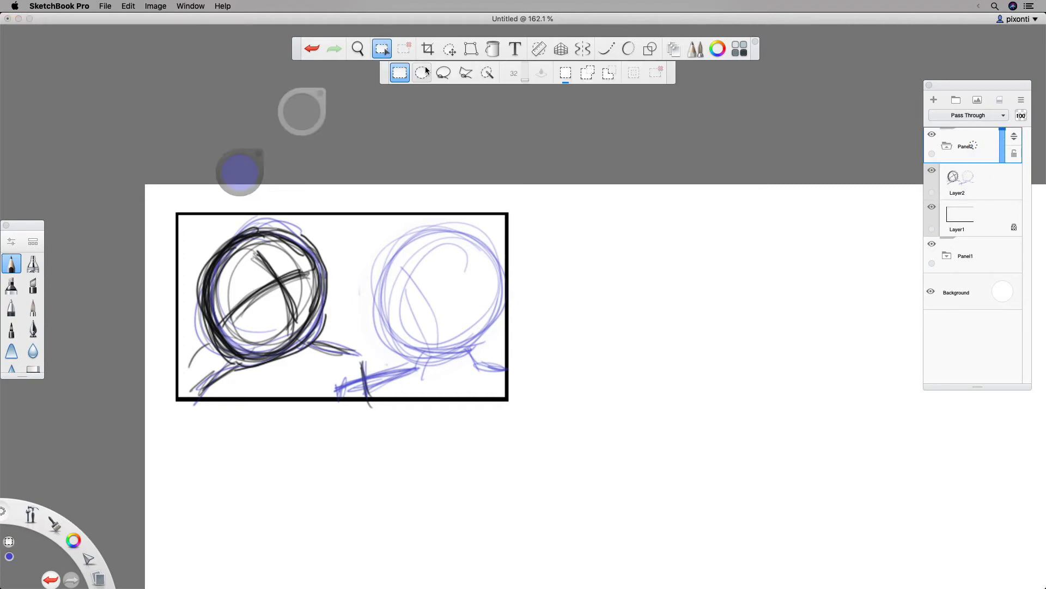
{"action": "left_click", "coordinate": [450, 49]}
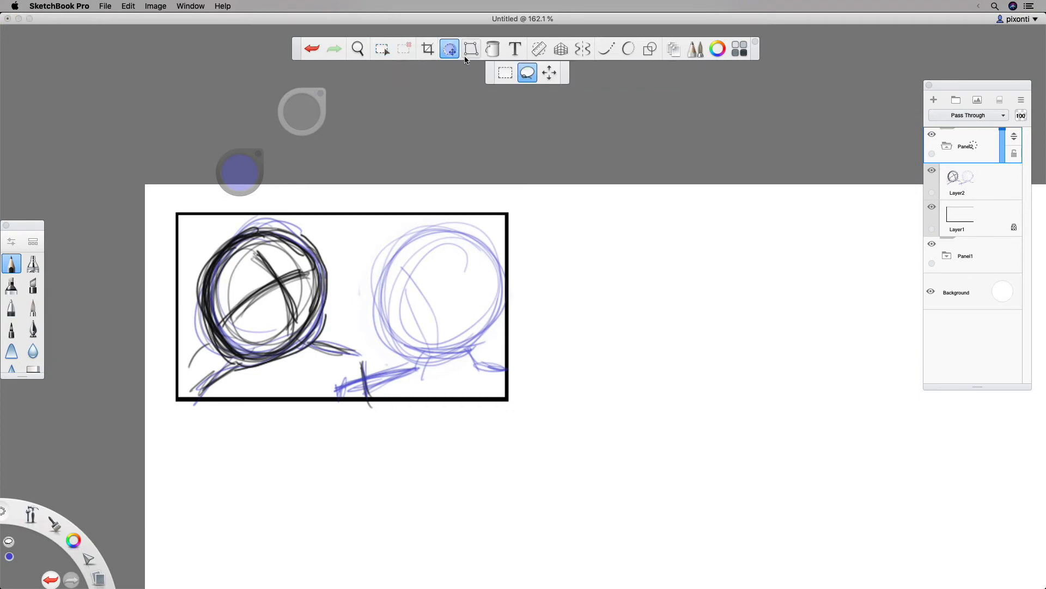
{"action": "left_click", "coordinate": [549, 74]}
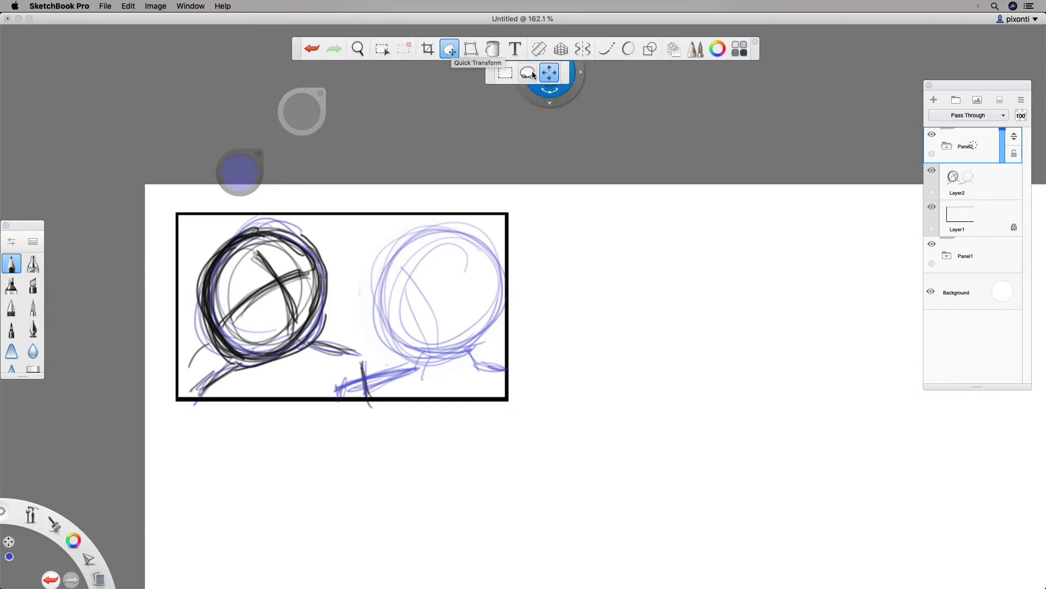
{"action": "left_click", "coordinate": [451, 50]}
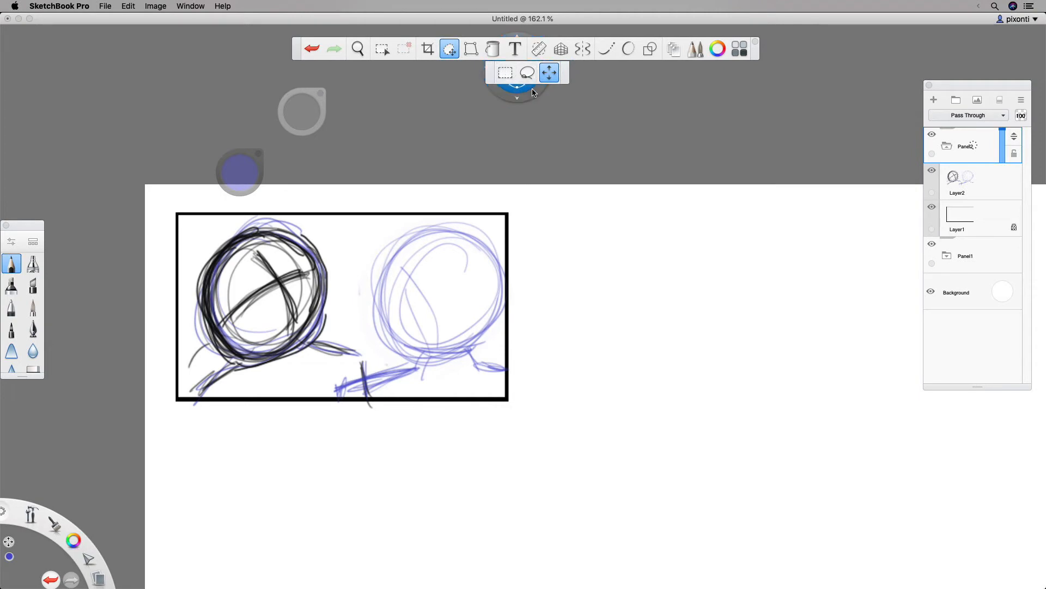
{"action": "mouse_move", "coordinate": [532, 92]}
{"action": "left_mouse_down"}
{"action": "mouse_move", "coordinate": [393, 272]}
{"action": "mouse_move", "coordinate": [730, 297]}
{"action": "mouse_move", "coordinate": [772, 275]}
{"action": "left_mouse_up"}
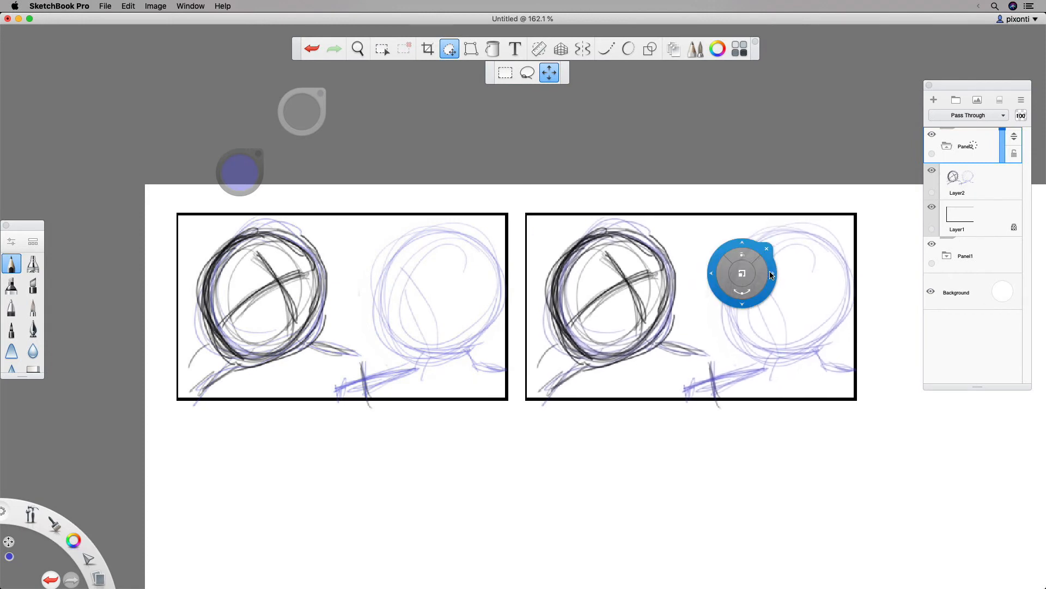
Delete the copied head sketches from Layer2 of the Panel2 group using a rectangular selection, and clear the selection.
{"action": "mouse_move", "coordinate": [973, 178]}
{"action": "left_mouse_down"}
{"action": "mouse_move", "coordinate": [1006, 173]}
{"action": "mouse_move", "coordinate": [995, 158]}
{"action": "mouse_move", "coordinate": [973, 178]}
{"action": "left_mouse_up"}
{"action": "left_click", "coordinate": [502, 71]}
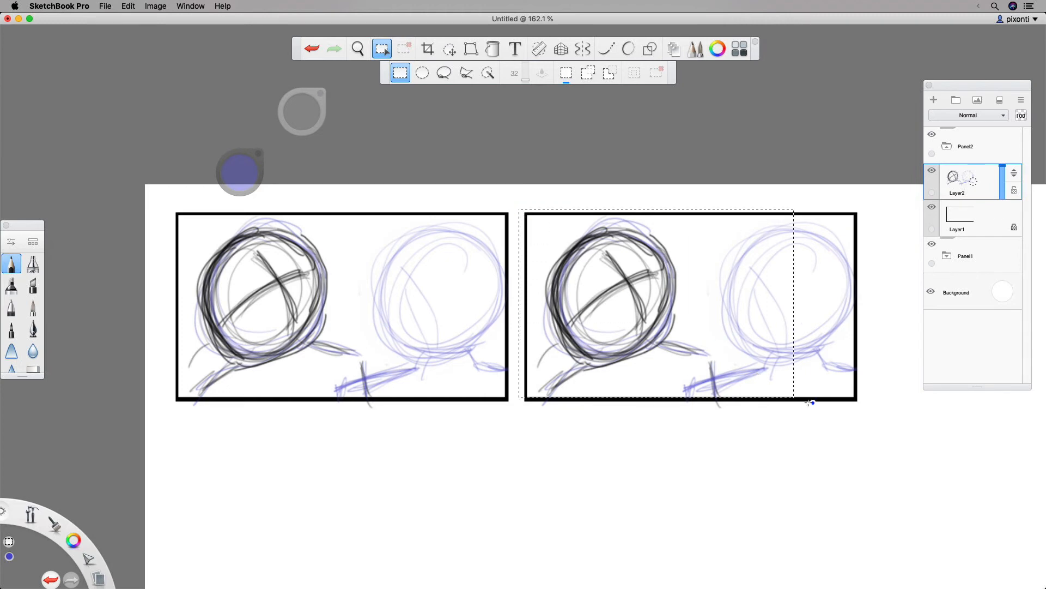
{"action": "left_click_drag", "start_coordinate": [809, 402], "coordinate": [872, 412]}
{"action": "key", "text": "BackSpace"}
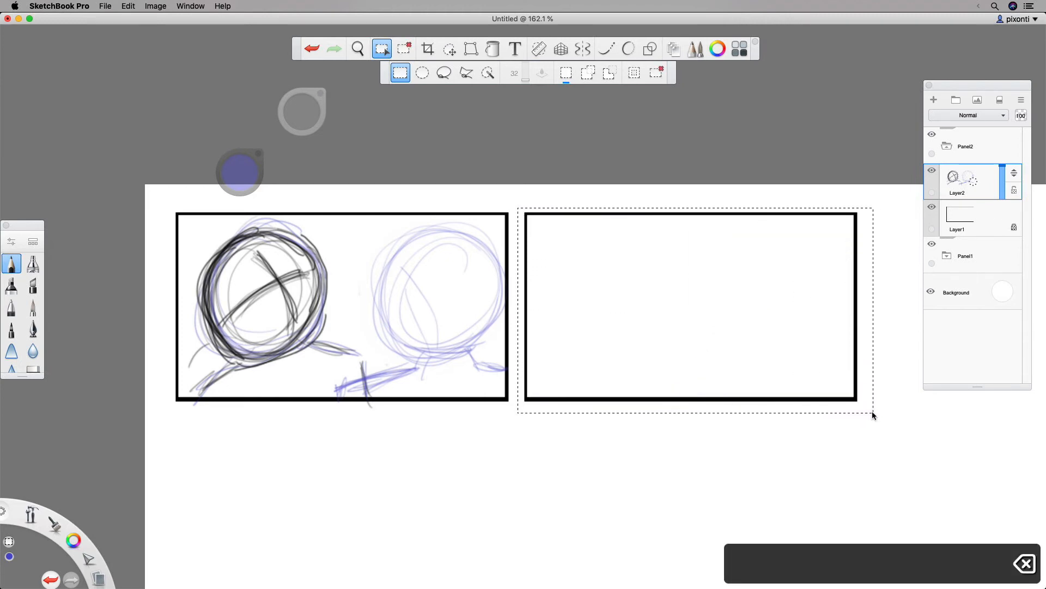
{"action": "key", "text": "super+d"}
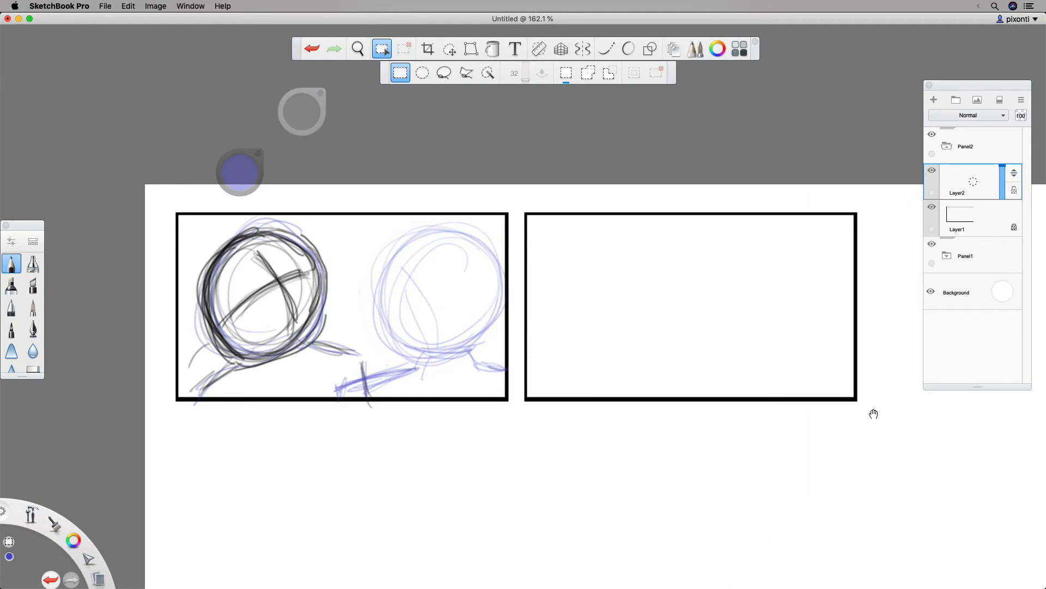
{"action": "left_click", "coordinate": [974, 189]}
Switch to Preview and examine the composition of the film stills shot1.png through shot5.png.
{"action": "key", "text": "super+Tab"}
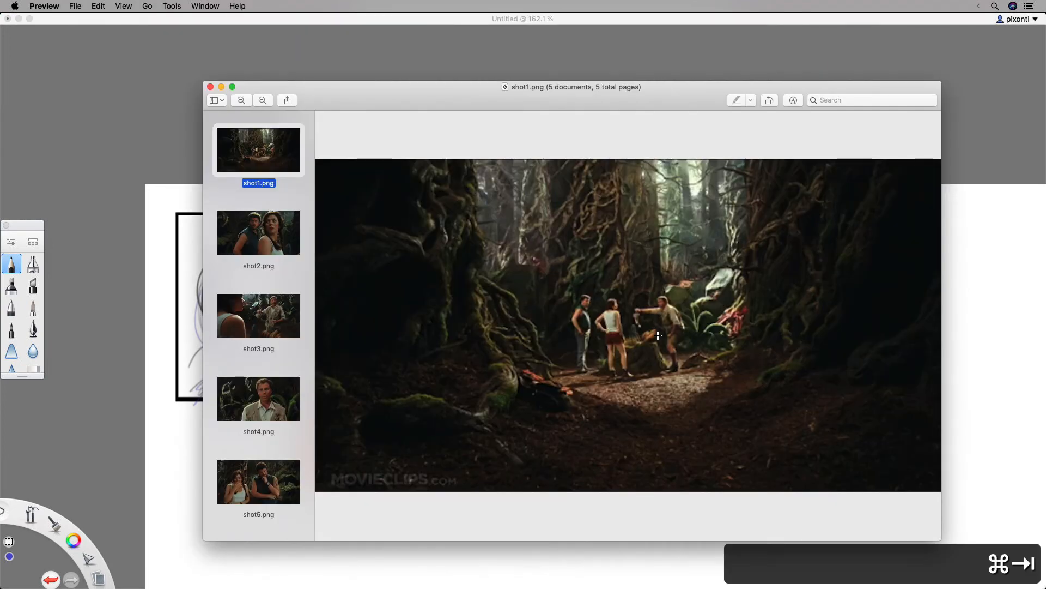
{"action": "left_click_drag", "start_coordinate": [696, 100], "coordinate": [688, 69]}
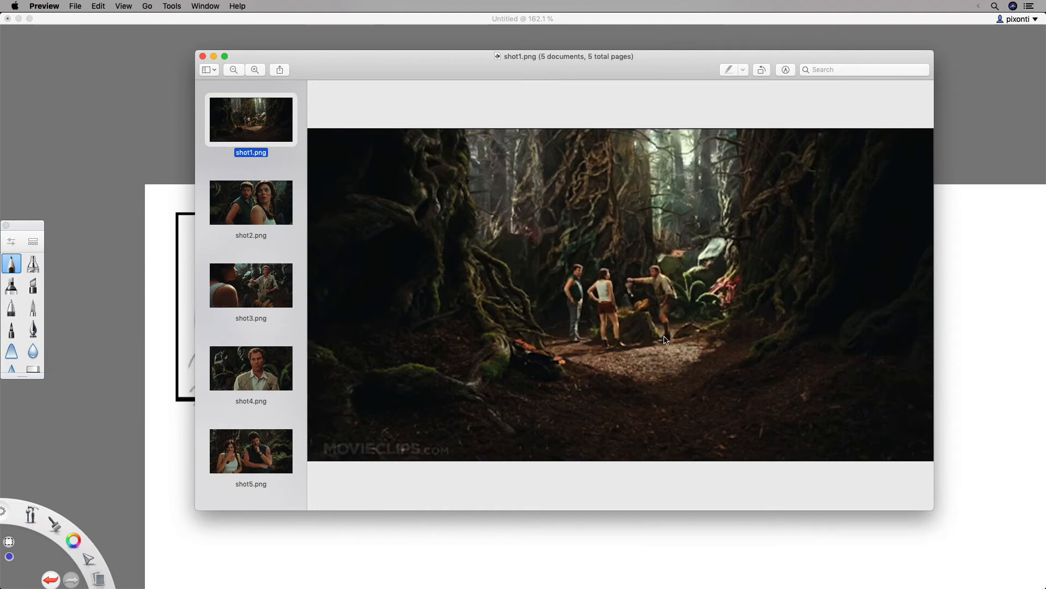
{"action": "left_click", "coordinate": [273, 202]}
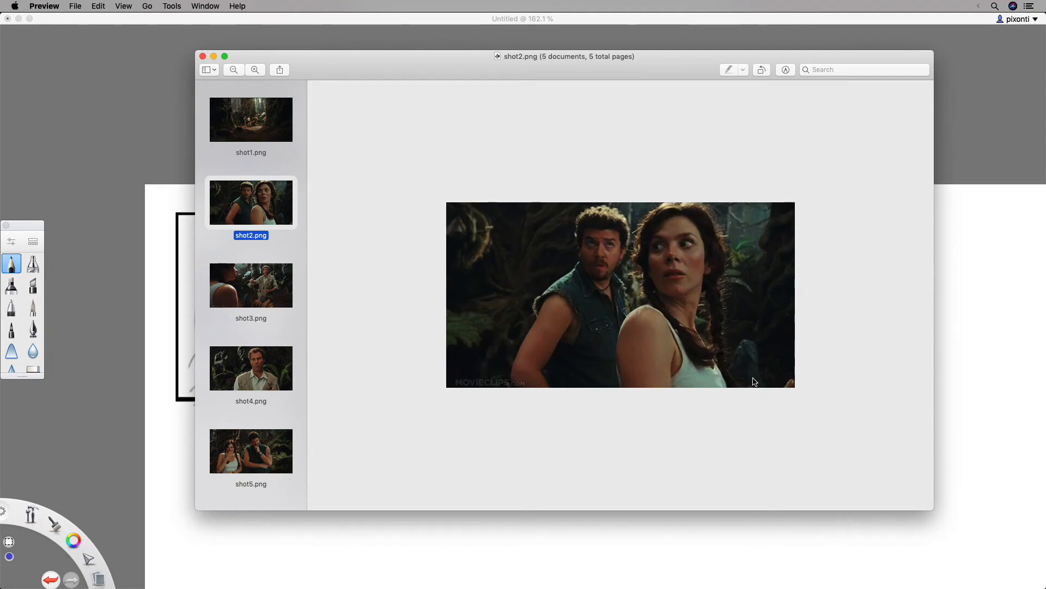
{"action": "left_click", "coordinate": [275, 285]}
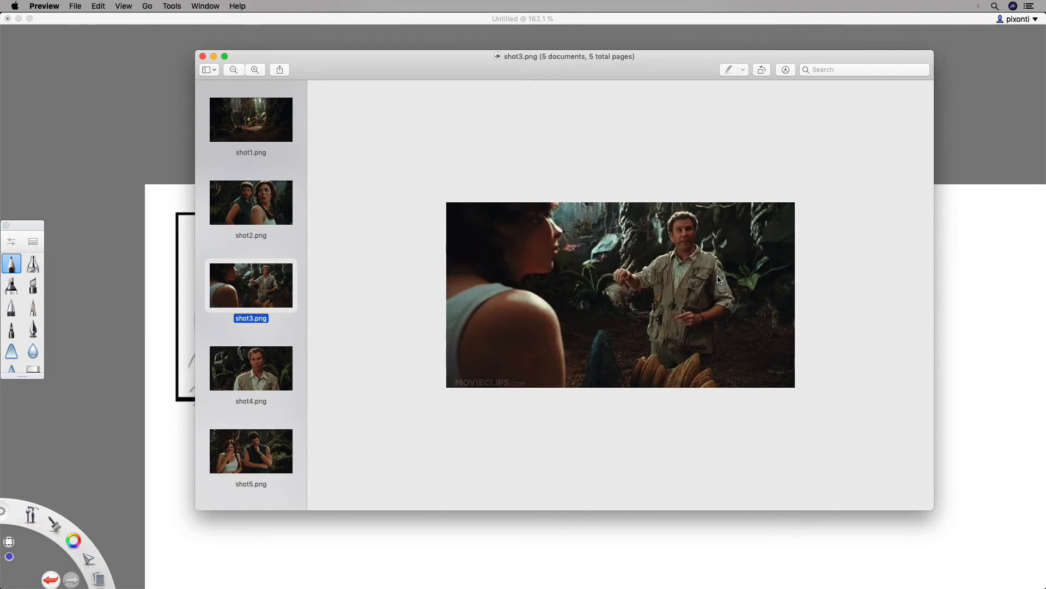
{"action": "left_click", "coordinate": [269, 377]}
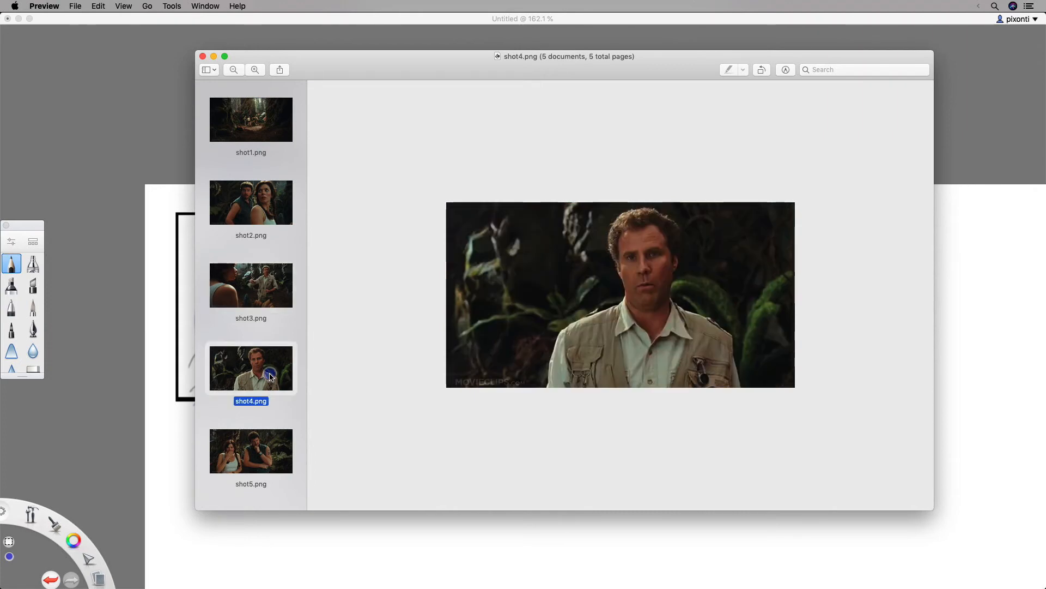
{"action": "left_click", "coordinate": [252, 297]}
{"action": "left_click", "coordinate": [260, 191]}
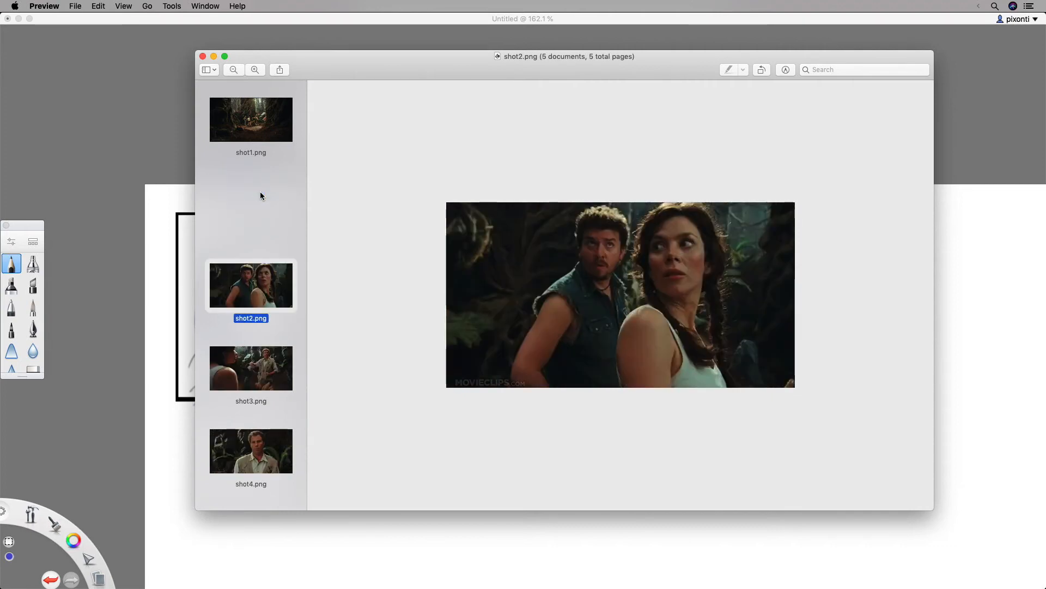
{"action": "left_click", "coordinate": [265, 285]}
{"action": "left_click", "coordinate": [278, 361]}
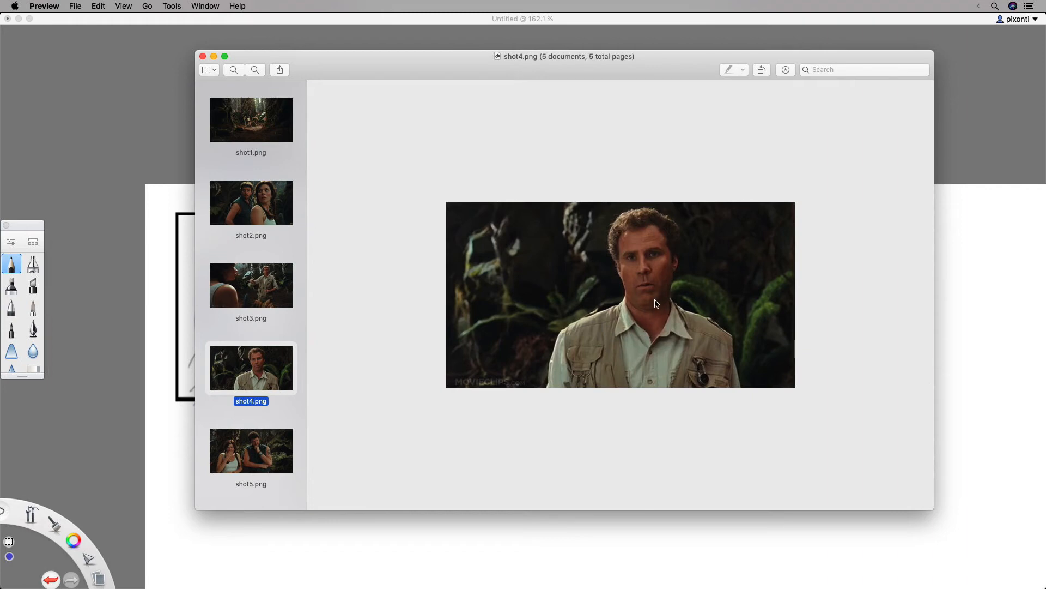
{"action": "left_click", "coordinate": [272, 456]}
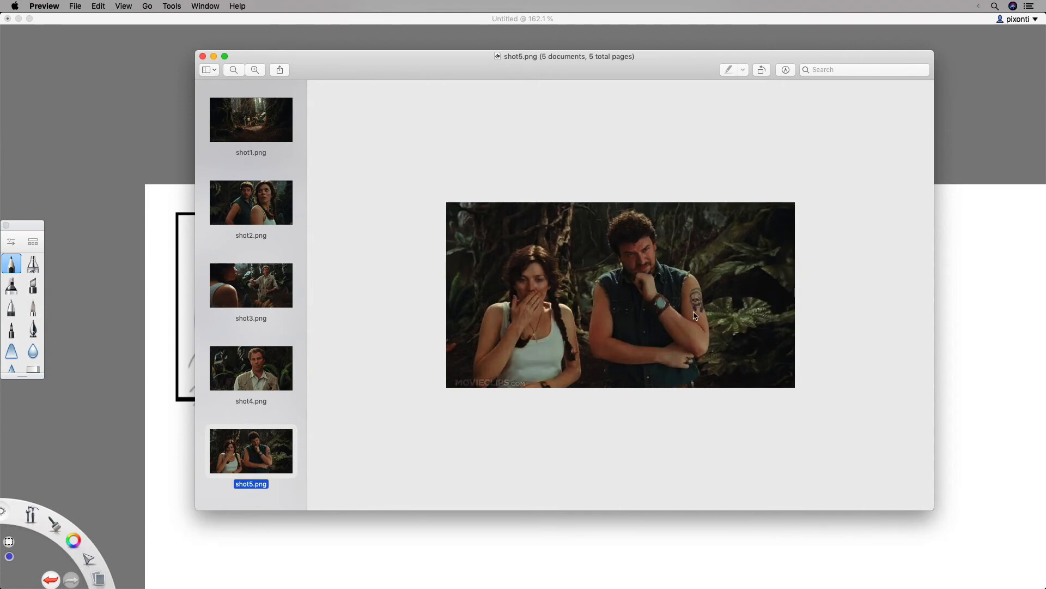
Go through the stills again from shot1.png to shot5.png, comparing how framing and camera angle change between shots.
{"action": "left_click", "coordinate": [263, 126]}
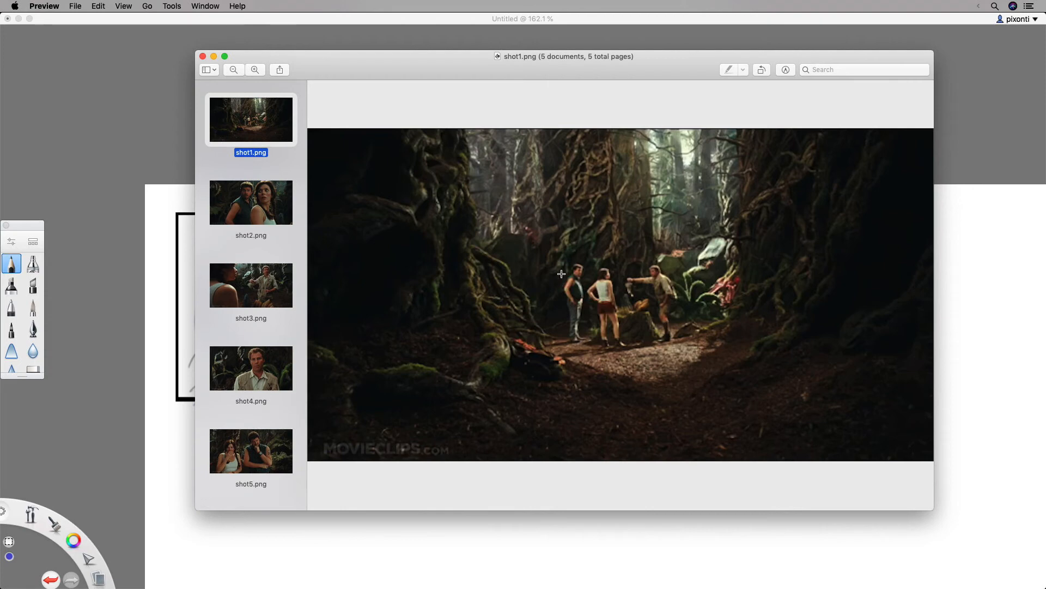
{"action": "key", "text": "Down"}
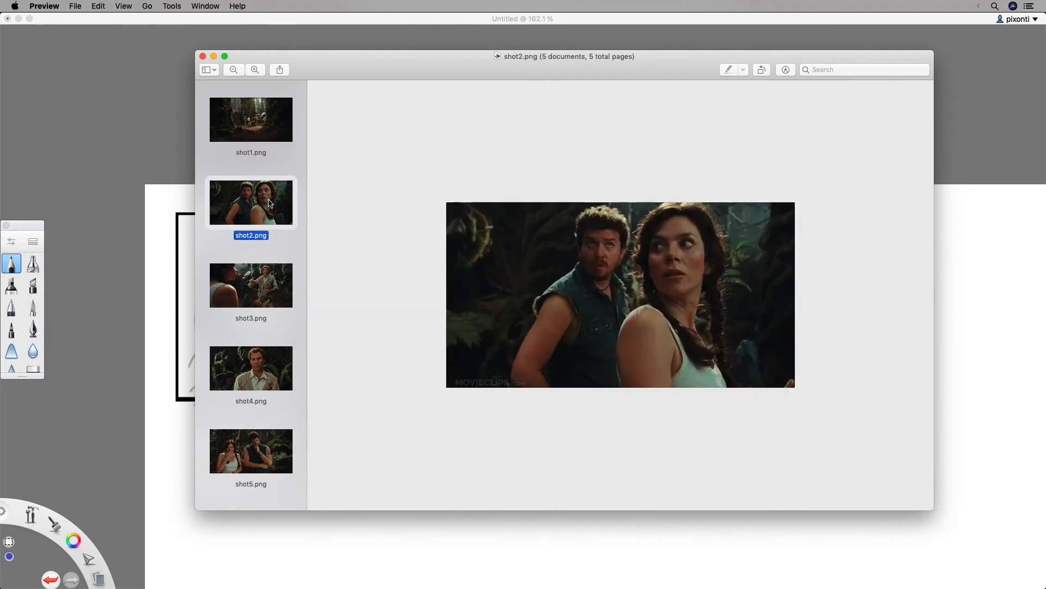
{"action": "key", "text": "Down"}
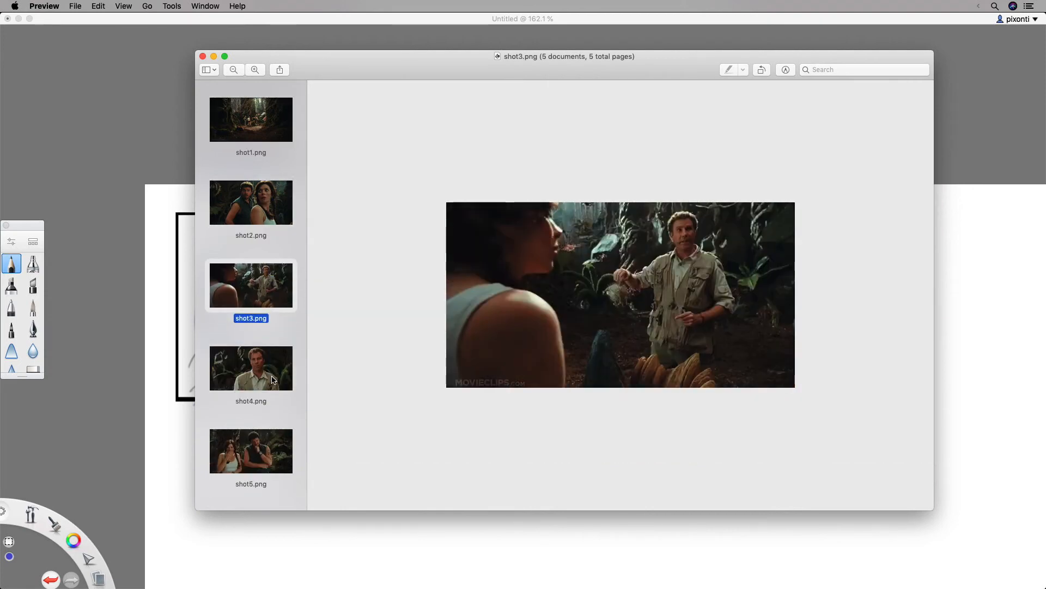
{"action": "left_click", "coordinate": [279, 220]}
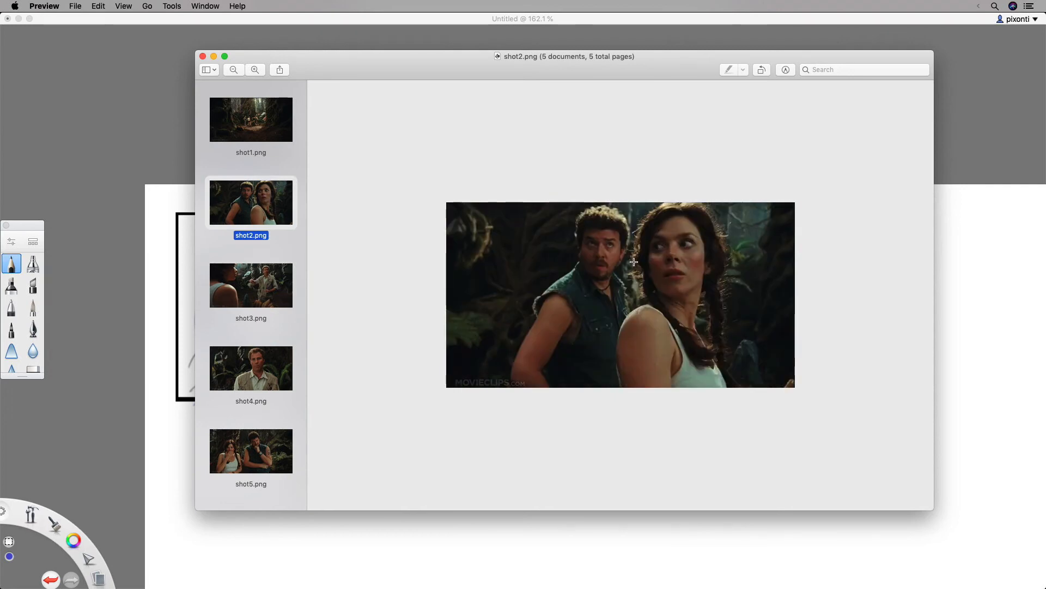
{"action": "left_click", "coordinate": [270, 284]}
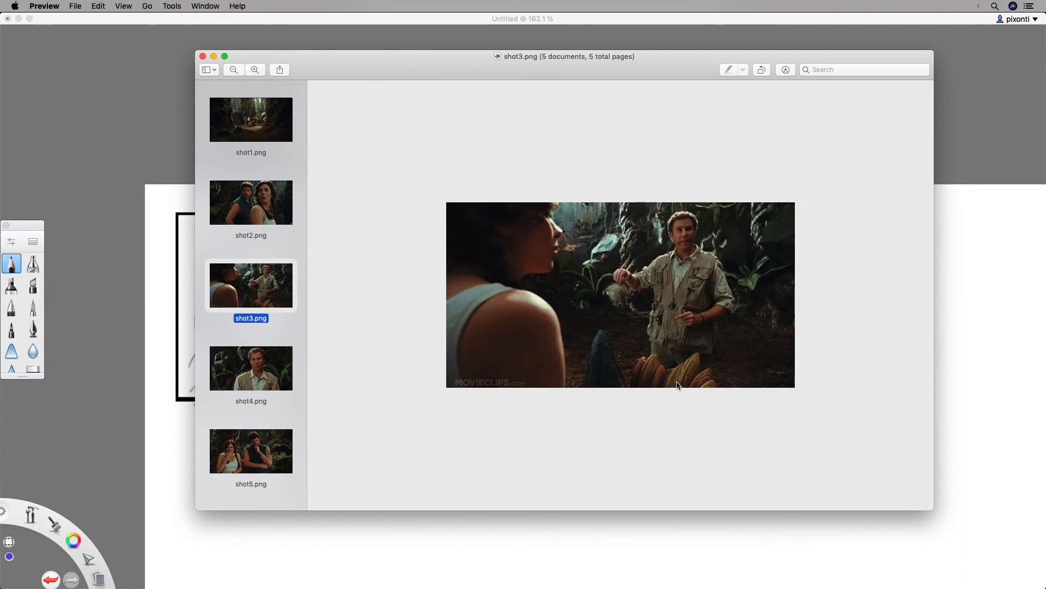
{"action": "left_click", "coordinate": [274, 383]}
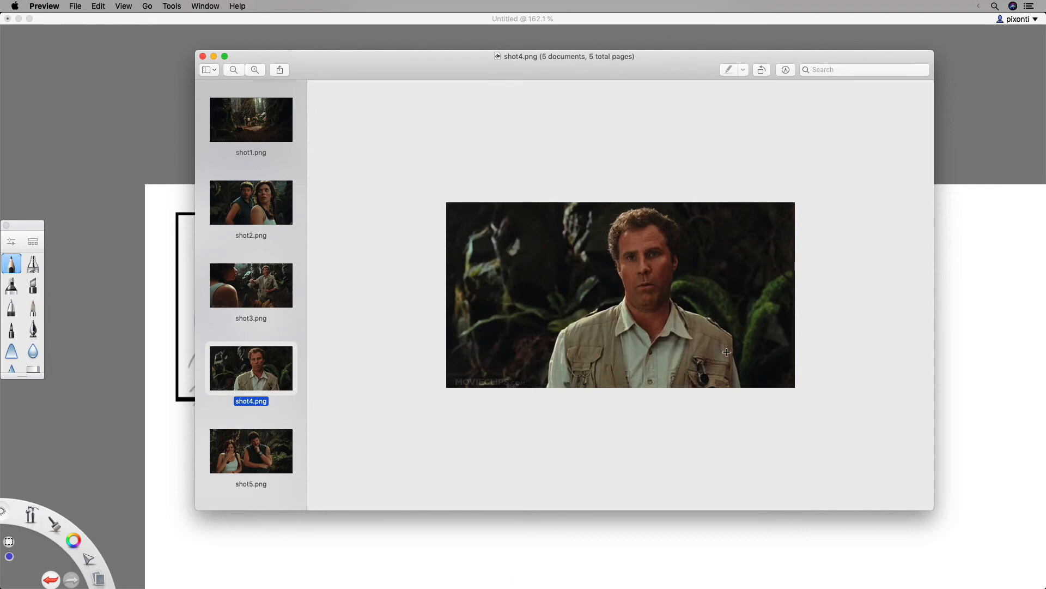
{"action": "left_click", "coordinate": [271, 461]}
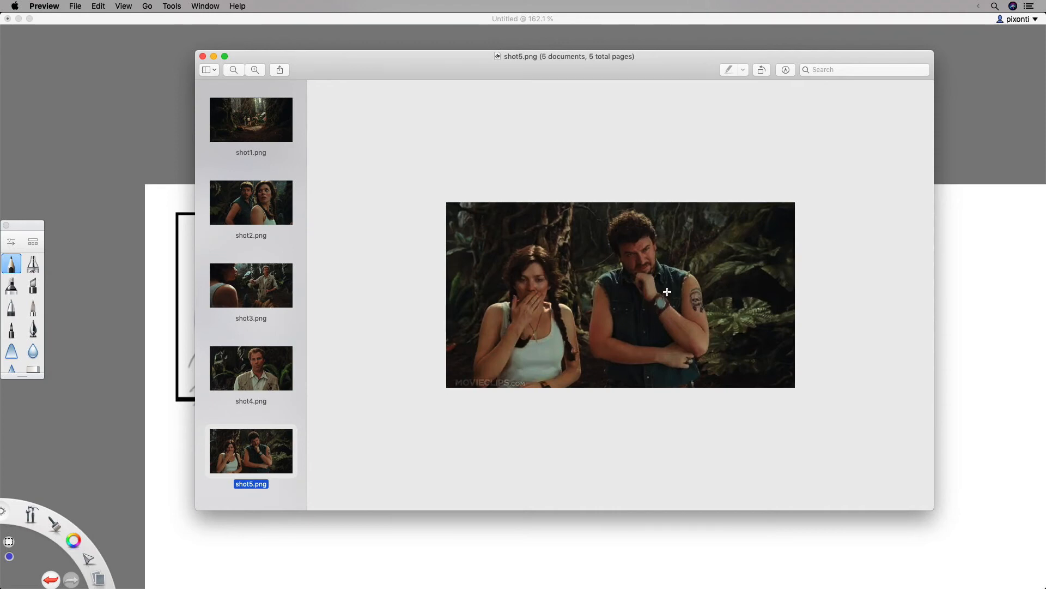
Examine the camera positions around both characters in line-of-action.png, minimize the Preview windows and return to SketchBook Pro.
{"action": "key", "text": "super+grave"}
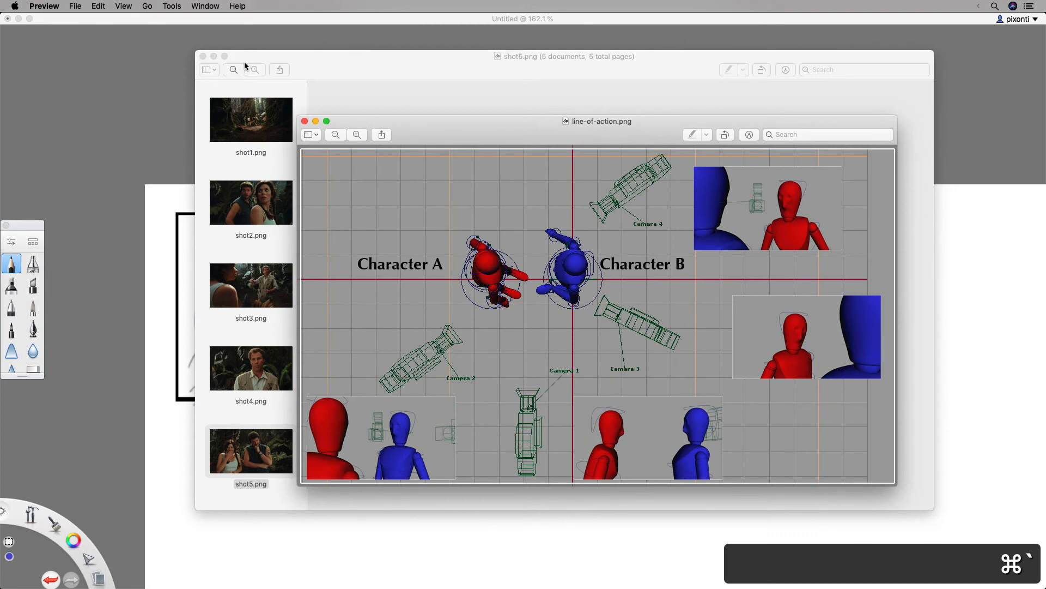
{"action": "left_click", "coordinate": [214, 56]}
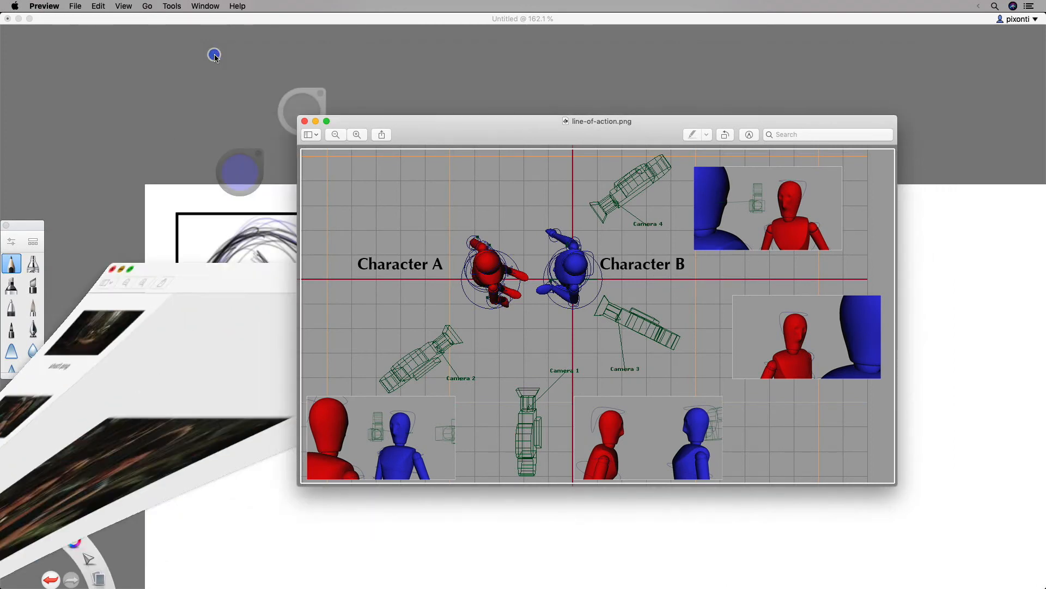
{"action": "left_click_drag", "start_coordinate": [613, 135], "coordinate": [577, 115]}
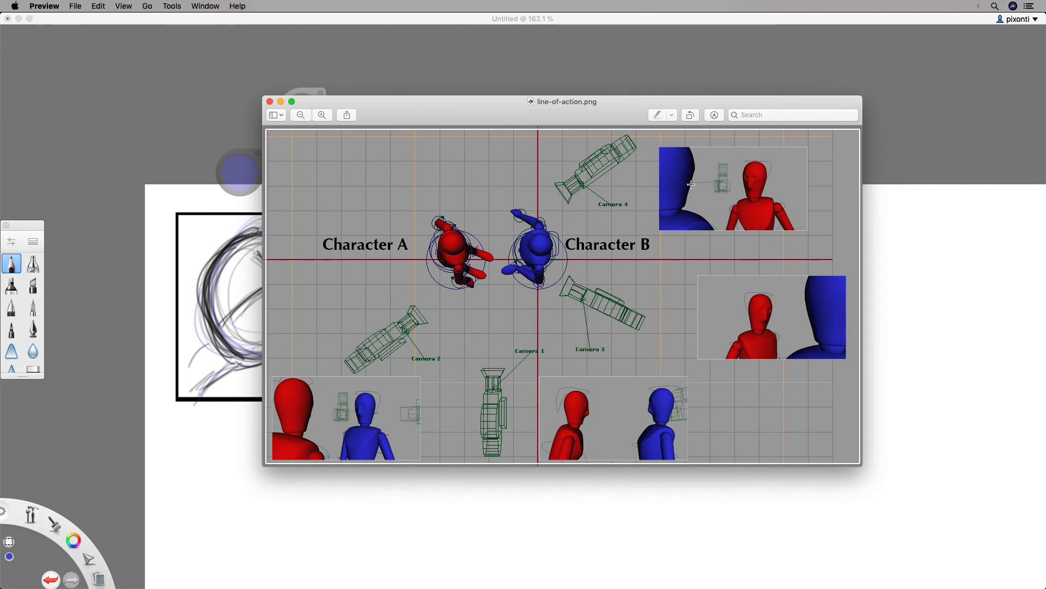
{"action": "left_click", "coordinate": [280, 101]}
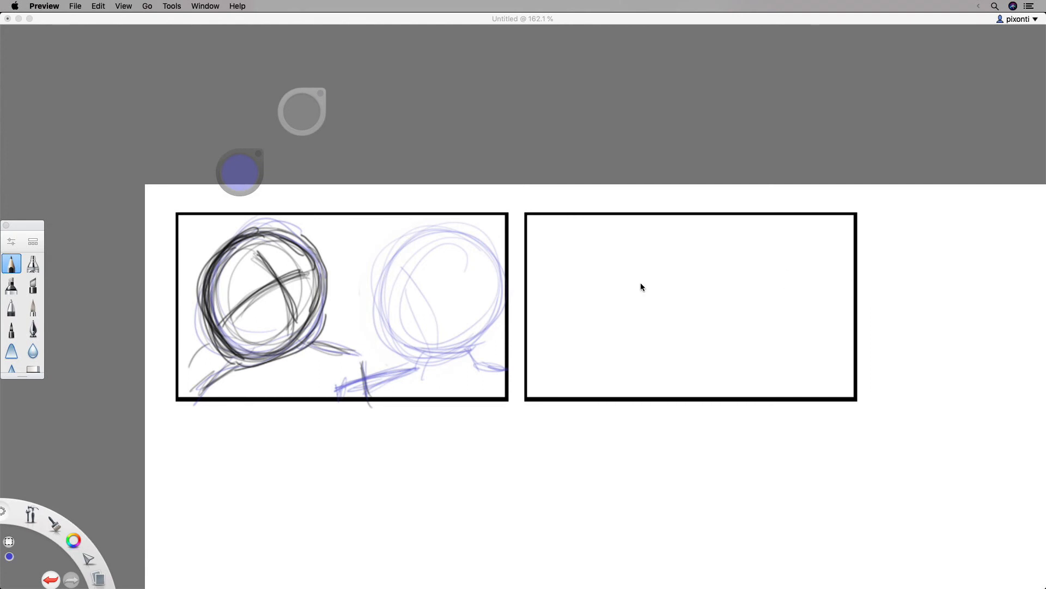
{"action": "left_click", "coordinate": [579, 72]}
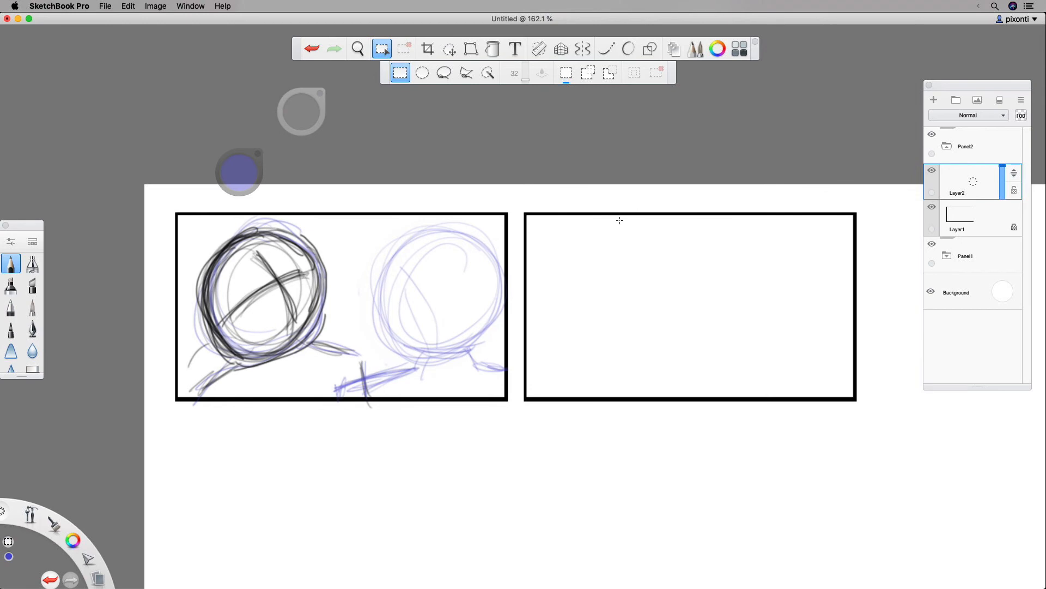
Sketch a small blue stick figure with a round head left of centre in the second panel using the Pencil.
{"action": "left_click", "coordinate": [11, 265]}
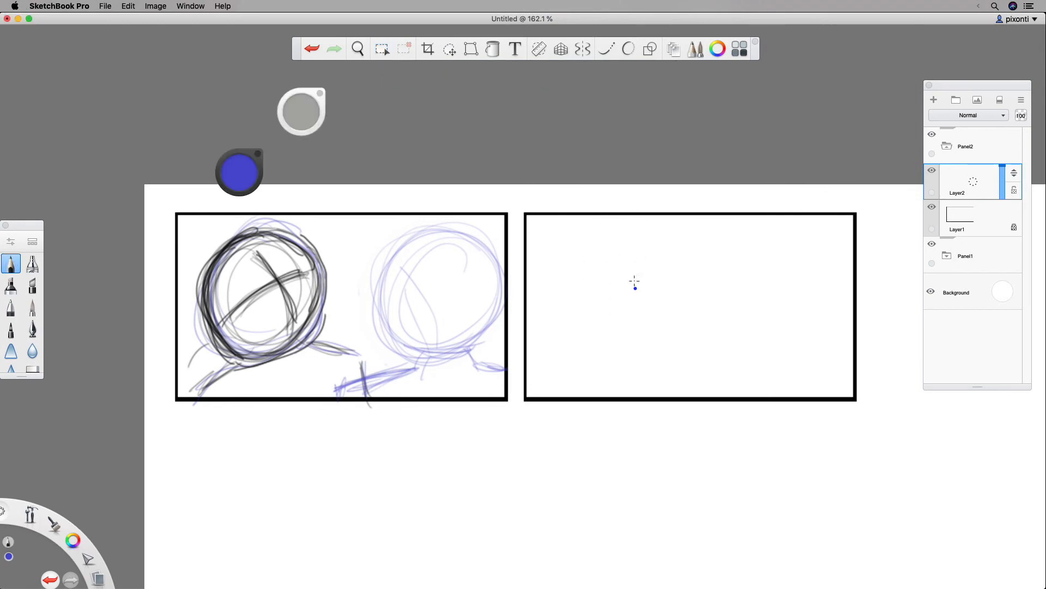
{"action": "mouse_move", "coordinate": [635, 282]}
{"action": "left_mouse_down"}
{"action": "mouse_move", "coordinate": [641, 318]}
{"action": "mouse_move", "coordinate": [651, 319]}
{"action": "mouse_move", "coordinate": [633, 343]}
{"action": "left_mouse_up"}
{"action": "mouse_move", "coordinate": [639, 304]}
{"action": "left_mouse_down"}
{"action": "mouse_move", "coordinate": [635, 315]}
{"action": "mouse_move", "coordinate": [652, 319]}
{"action": "mouse_move", "coordinate": [637, 355]}
{"action": "mouse_move", "coordinate": [646, 349]}
{"action": "mouse_move", "coordinate": [636, 326]}
{"action": "mouse_move", "coordinate": [630, 333]}
{"action": "left_mouse_up"}
{"action": "mouse_move", "coordinate": [643, 319]}
{"action": "left_mouse_down"}
{"action": "mouse_move", "coordinate": [652, 332]}
{"action": "mouse_move", "coordinate": [631, 314]}
{"action": "mouse_move", "coordinate": [653, 309]}
{"action": "mouse_move", "coordinate": [647, 292]}
{"action": "left_mouse_up"}
{"action": "mouse_move", "coordinate": [642, 299]}
{"action": "left_mouse_down"}
{"action": "mouse_move", "coordinate": [634, 320]}
{"action": "mouse_move", "coordinate": [652, 314]}
{"action": "mouse_move", "coordinate": [633, 319]}
{"action": "mouse_move", "coordinate": [651, 316]}
{"action": "mouse_move", "coordinate": [649, 307]}
{"action": "mouse_move", "coordinate": [639, 318]}
{"action": "mouse_move", "coordinate": [645, 301]}
{"action": "mouse_move", "coordinate": [632, 335]}
{"action": "mouse_move", "coordinate": [632, 344]}
{"action": "left_mouse_up"}
{"action": "left_click_drag", "start_coordinate": [632, 306], "coordinate": [630, 311]}
{"action": "left_click_drag", "start_coordinate": [645, 300], "coordinate": [655, 308]}
{"action": "left_click_drag", "start_coordinate": [641, 271], "coordinate": [635, 275]}
Sketch the ground of the second panel with receding path edges on both sides, a horizon line and centre path lines.
{"action": "mouse_move", "coordinate": [537, 391]}
{"action": "left_mouse_down"}
{"action": "mouse_move", "coordinate": [631, 366]}
{"action": "mouse_move", "coordinate": [522, 358]}
{"action": "left_mouse_up"}
{"action": "left_click_drag", "start_coordinate": [669, 327], "coordinate": [762, 329]}
{"action": "mouse_move", "coordinate": [681, 353]}
{"action": "left_mouse_down"}
{"action": "mouse_move", "coordinate": [710, 331]}
{"action": "mouse_move", "coordinate": [726, 337]}
{"action": "mouse_move", "coordinate": [663, 388]}
{"action": "left_mouse_up"}
{"action": "left_click_drag", "start_coordinate": [701, 358], "coordinate": [703, 389]}
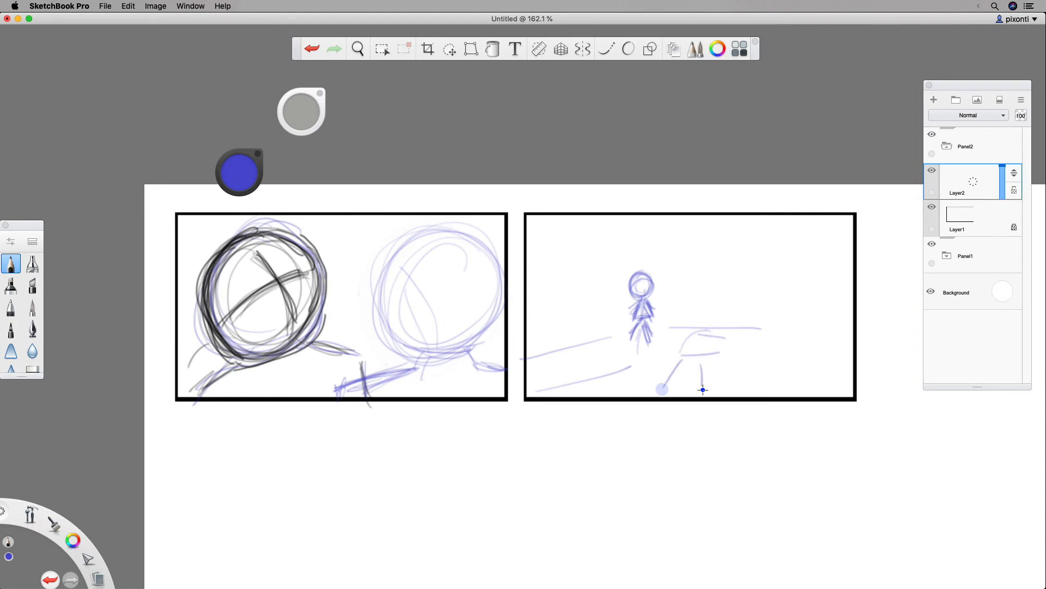
{"action": "left_click_drag", "start_coordinate": [747, 355], "coordinate": [822, 408]}
{"action": "left_click_drag", "start_coordinate": [785, 329], "coordinate": [865, 349]}
Sketch a tree with branches along the second panel's left edge and a small round plant shape at its lower right.
{"action": "mouse_move", "coordinate": [555, 350]}
{"action": "left_mouse_down"}
{"action": "mouse_move", "coordinate": [574, 258]}
{"action": "mouse_move", "coordinate": [543, 232]}
{"action": "mouse_move", "coordinate": [592, 218]}
{"action": "mouse_move", "coordinate": [563, 220]}
{"action": "left_mouse_up"}
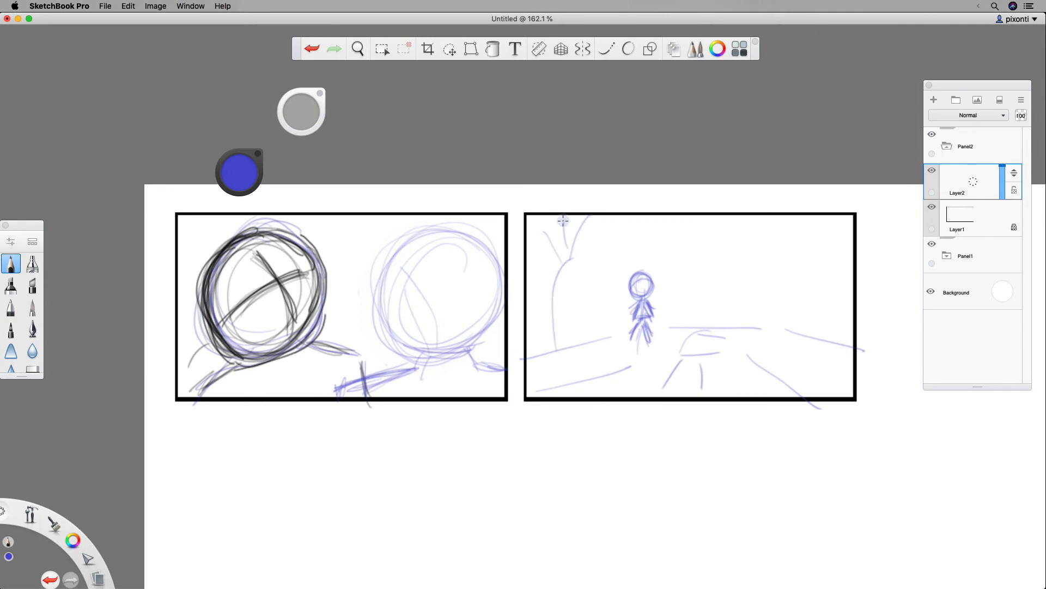
{"action": "mouse_move", "coordinate": [526, 284]}
{"action": "left_mouse_down"}
{"action": "mouse_move", "coordinate": [539, 333]}
{"action": "mouse_move", "coordinate": [523, 229]}
{"action": "left_mouse_up"}
{"action": "mouse_move", "coordinate": [834, 359]}
{"action": "left_mouse_down"}
{"action": "mouse_move", "coordinate": [813, 340]}
{"action": "mouse_move", "coordinate": [841, 348]}
{"action": "mouse_move", "coordinate": [813, 368]}
{"action": "mouse_move", "coordinate": [827, 369]}
{"action": "mouse_move", "coordinate": [816, 356]}
{"action": "mouse_move", "coordinate": [848, 359]}
{"action": "left_mouse_up"}
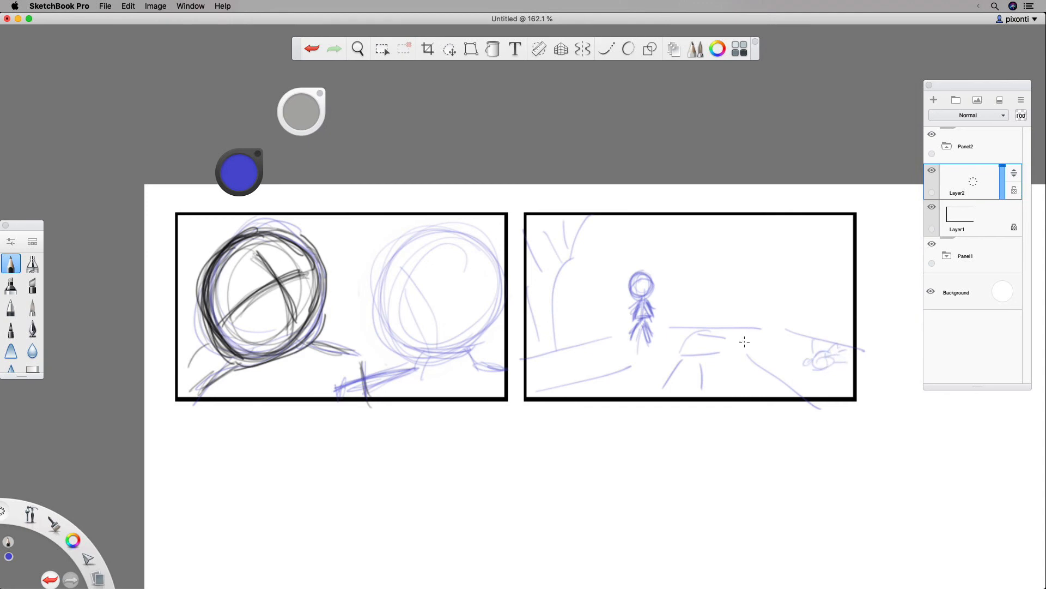
Sketch a second stick figure beside the first, and loop more circles around the right-hand head in the first panel.
{"action": "left_click_drag", "start_coordinate": [702, 314], "coordinate": [700, 328]}
{"action": "left_click_drag", "start_coordinate": [703, 298], "coordinate": [715, 329]}
{"action": "left_click_drag", "start_coordinate": [700, 276], "coordinate": [695, 282]}
{"action": "mouse_move", "coordinate": [703, 333]}
{"action": "left_mouse_down"}
{"action": "mouse_move", "coordinate": [694, 352]}
{"action": "mouse_move", "coordinate": [713, 341]}
{"action": "left_mouse_up"}
{"action": "mouse_move", "coordinate": [704, 298]}
{"action": "left_mouse_down"}
{"action": "mouse_move", "coordinate": [691, 312]}
{"action": "mouse_move", "coordinate": [717, 310]}
{"action": "left_mouse_up"}
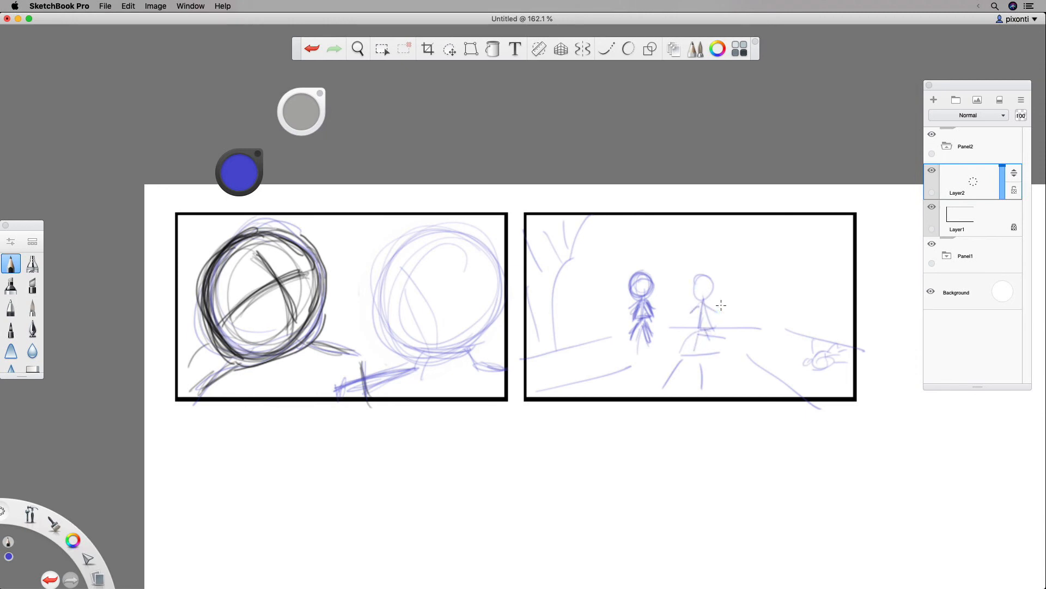
{"action": "mouse_move", "coordinate": [701, 276]}
{"action": "left_mouse_down"}
{"action": "mouse_move", "coordinate": [710, 294]}
{"action": "mouse_move", "coordinate": [716, 260]}
{"action": "mouse_move", "coordinate": [696, 330]}
{"action": "left_mouse_up"}
{"action": "left_click_drag", "start_coordinate": [702, 274], "coordinate": [711, 293]}
{"action": "mouse_move", "coordinate": [462, 242]}
{"action": "left_mouse_down"}
{"action": "mouse_move", "coordinate": [445, 339]}
{"action": "mouse_move", "coordinate": [402, 322]}
{"action": "mouse_move", "coordinate": [407, 344]}
{"action": "mouse_move", "coordinate": [456, 354]}
{"action": "left_mouse_up"}
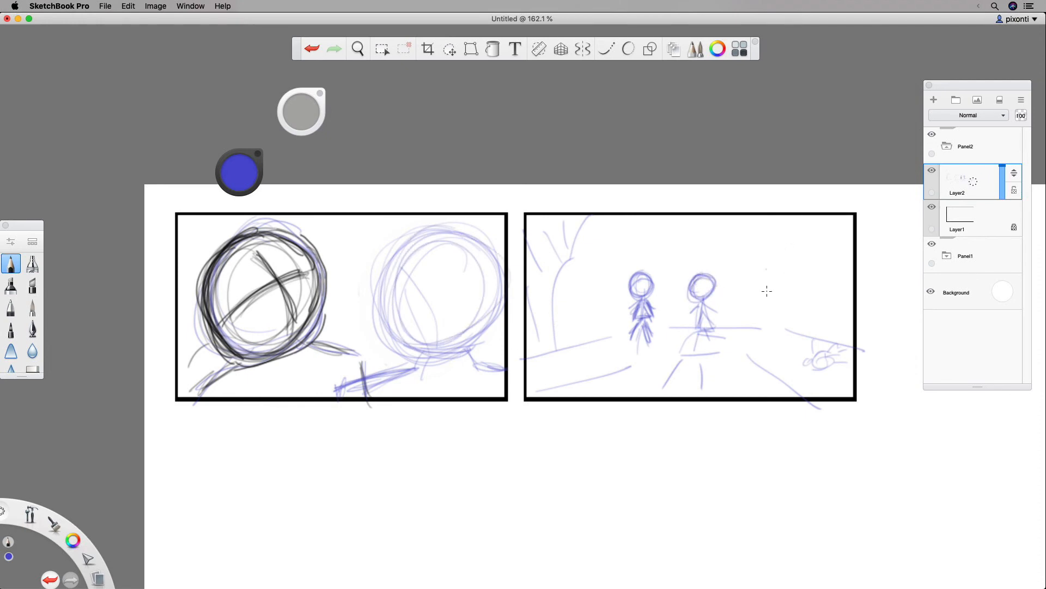
Sketch a building with a tall doorway, roof lines, a square window and a base line on the second panel's right side.
{"action": "mouse_move", "coordinate": [761, 253]}
{"action": "left_mouse_down"}
{"action": "mouse_move", "coordinate": [773, 297]}
{"action": "mouse_move", "coordinate": [764, 269]}
{"action": "mouse_move", "coordinate": [762, 318]}
{"action": "left_mouse_up"}
{"action": "left_click_drag", "start_coordinate": [786, 230], "coordinate": [783, 319]}
{"action": "mouse_move", "coordinate": [762, 253]}
{"action": "left_mouse_down"}
{"action": "mouse_move", "coordinate": [787, 238]}
{"action": "mouse_move", "coordinate": [864, 236]}
{"action": "left_mouse_up"}
{"action": "mouse_move", "coordinate": [795, 247]}
{"action": "left_mouse_down"}
{"action": "mouse_move", "coordinate": [835, 256]}
{"action": "mouse_move", "coordinate": [812, 285]}
{"action": "mouse_move", "coordinate": [836, 260]}
{"action": "mouse_move", "coordinate": [837, 284]}
{"action": "left_mouse_up"}
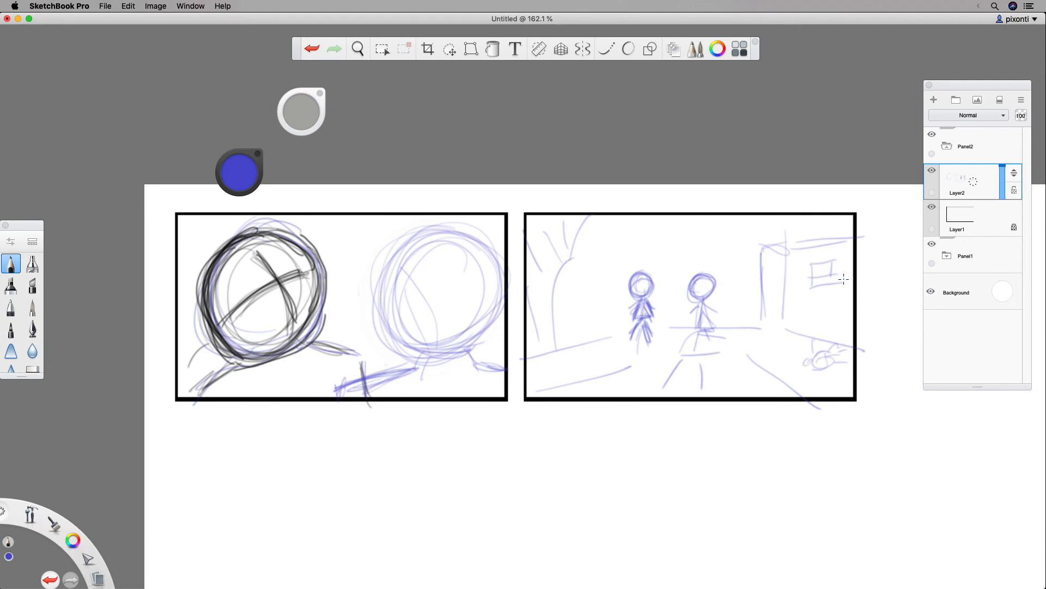
{"action": "left_click_drag", "start_coordinate": [785, 328], "coordinate": [851, 316]}
Duplicate the Panel2 group with its layers and collapse the original group.
{"action": "key", "text": "space"}
{"action": "left_click_drag", "start_coordinate": [773, 333], "coordinate": [307, 329]}
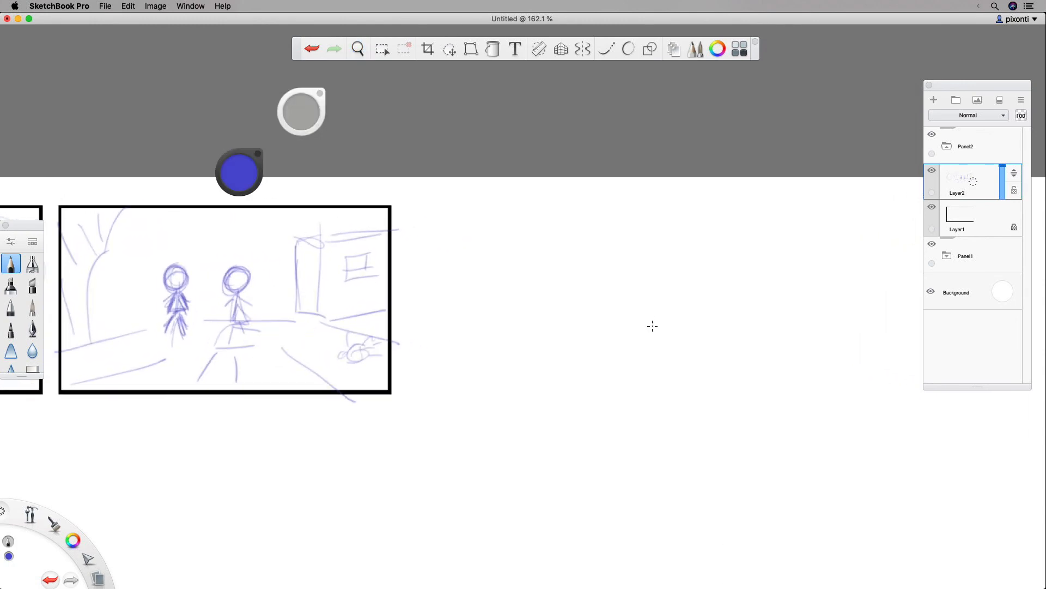
{"action": "left_click", "coordinate": [967, 147]}
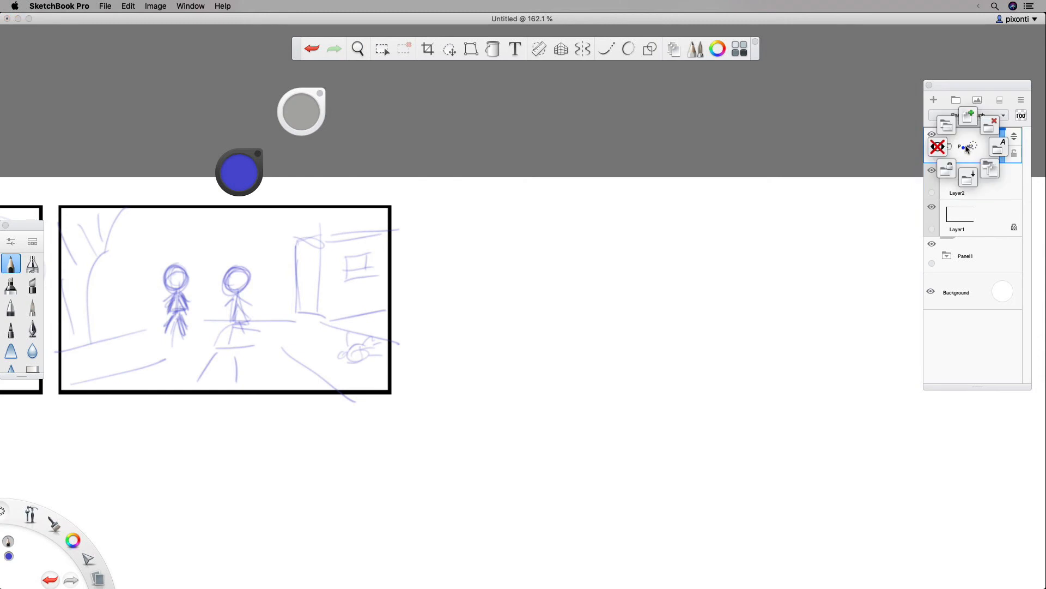
{"action": "left_click", "coordinate": [948, 125]}
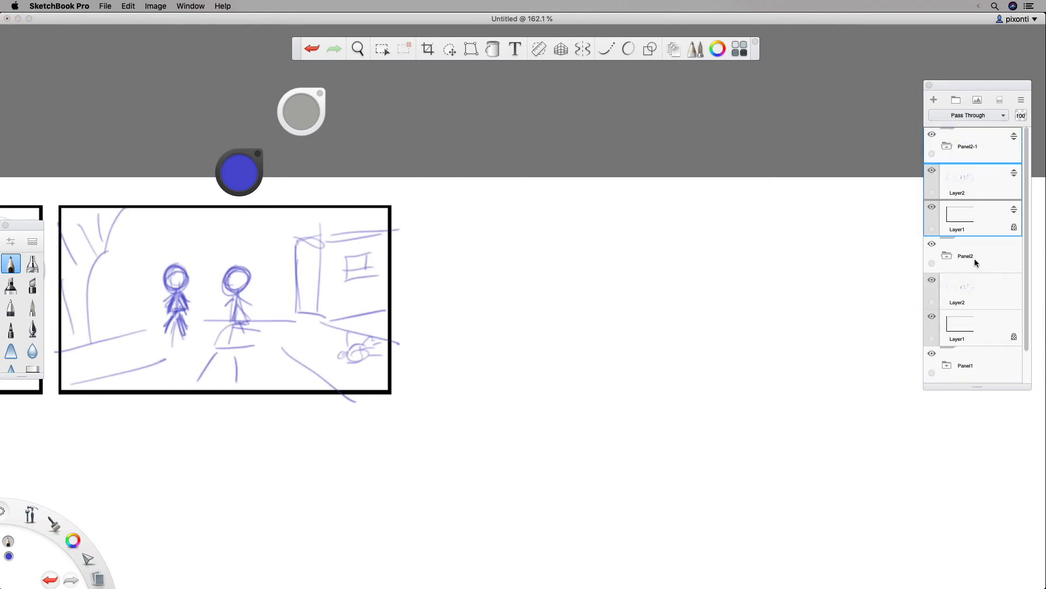
{"action": "left_click", "coordinate": [947, 256]}
Rename the duplicated group Panel3.
{"action": "left_click", "coordinate": [969, 146]}
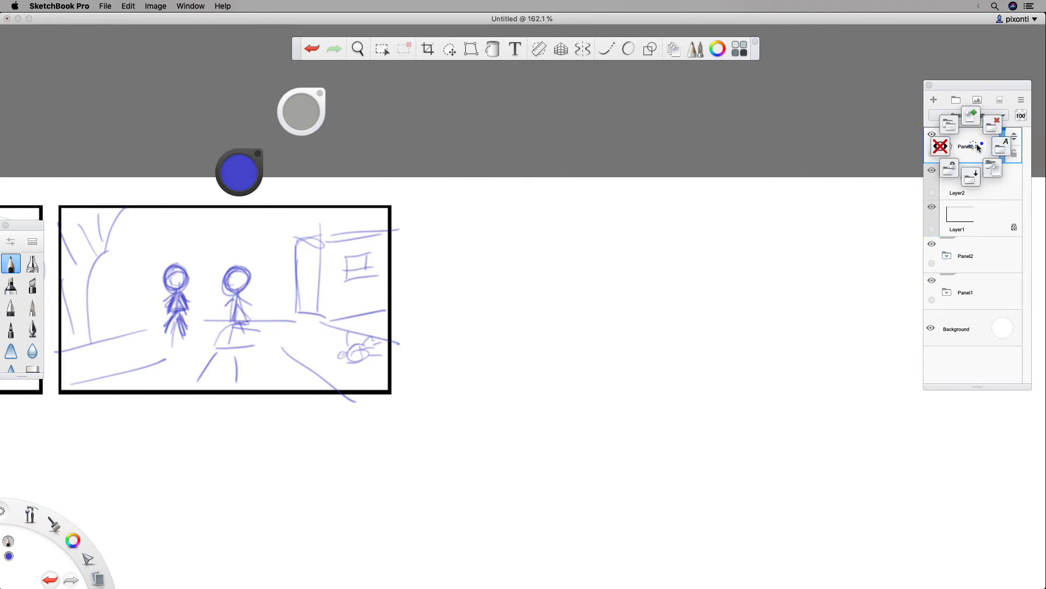
{"action": "left_click_drag", "start_coordinate": [976, 143], "coordinate": [1003, 146]}
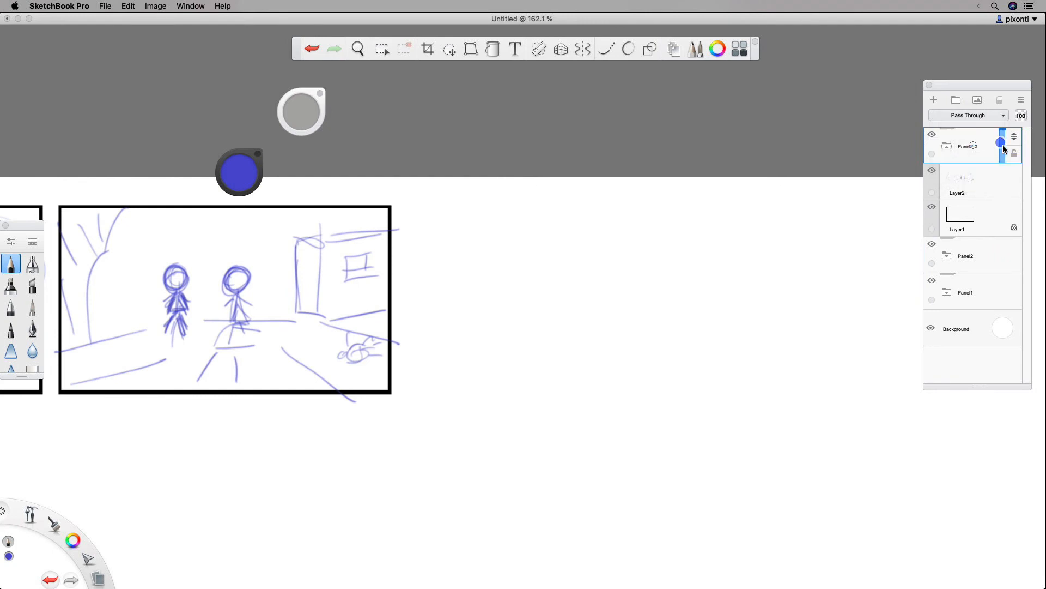
{"action": "left_click", "coordinate": [479, 281]}
{"action": "left_click_drag", "start_coordinate": [455, 282], "coordinate": [485, 283]}
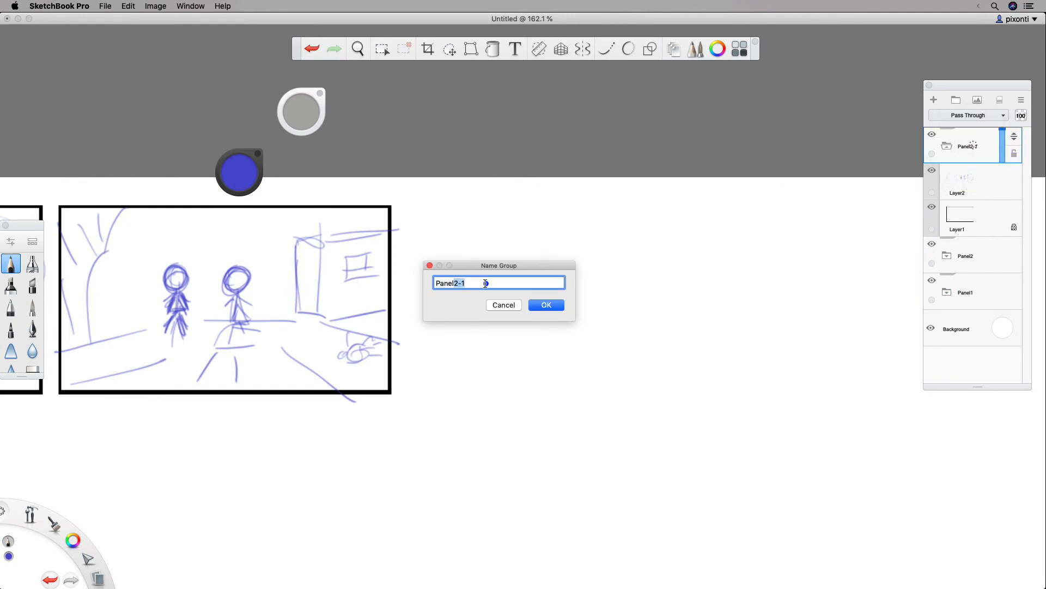
{"action": "type", "text": "3"}
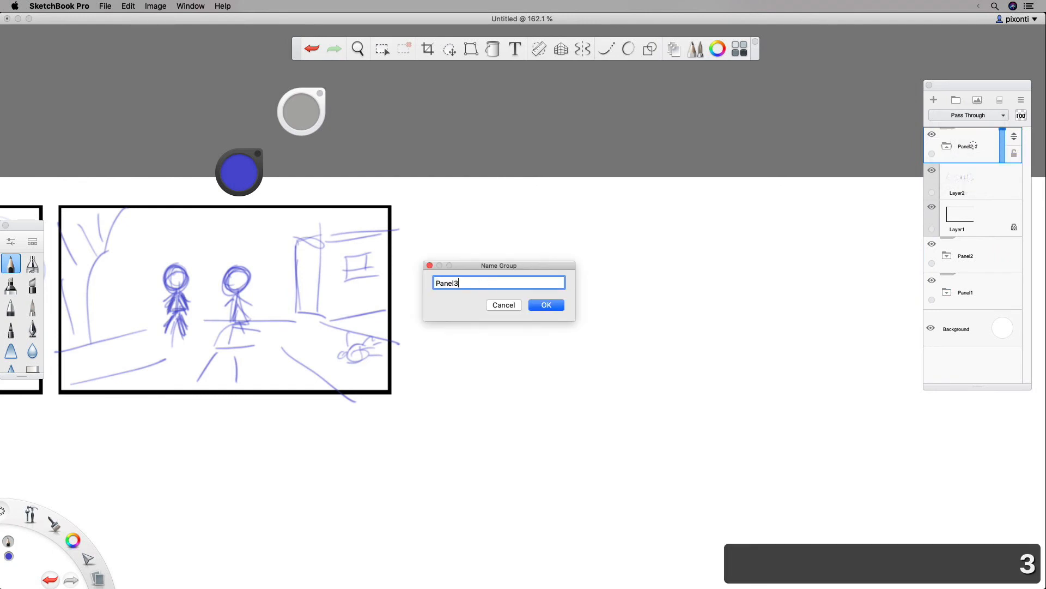
{"action": "left_click", "coordinate": [548, 305]}
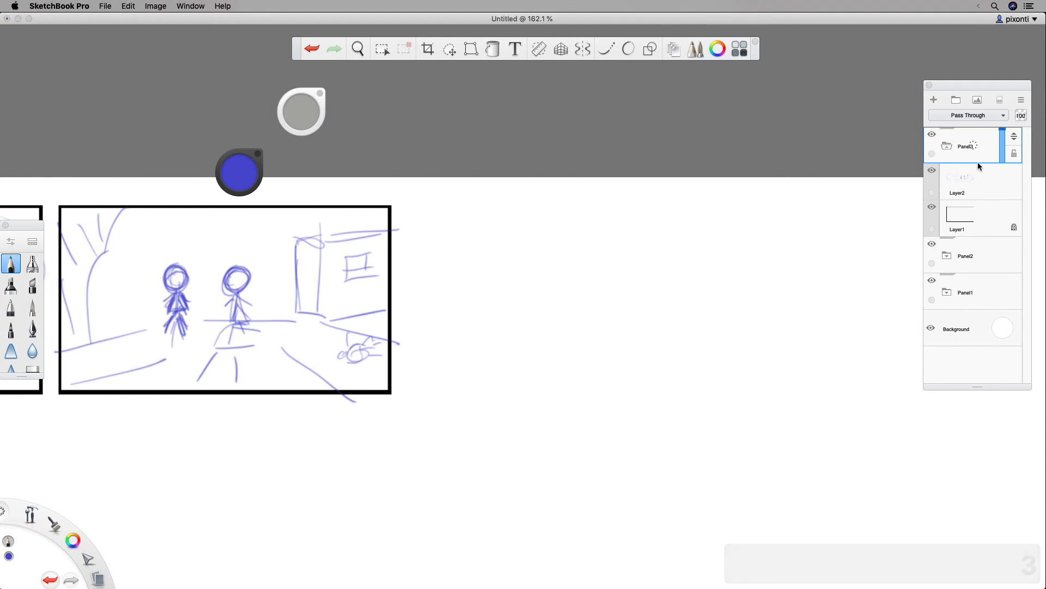
Move the Panel3 group to the right so its frame sits just beside the second panel with a narrow gap.
{"action": "key", "text": "space"}
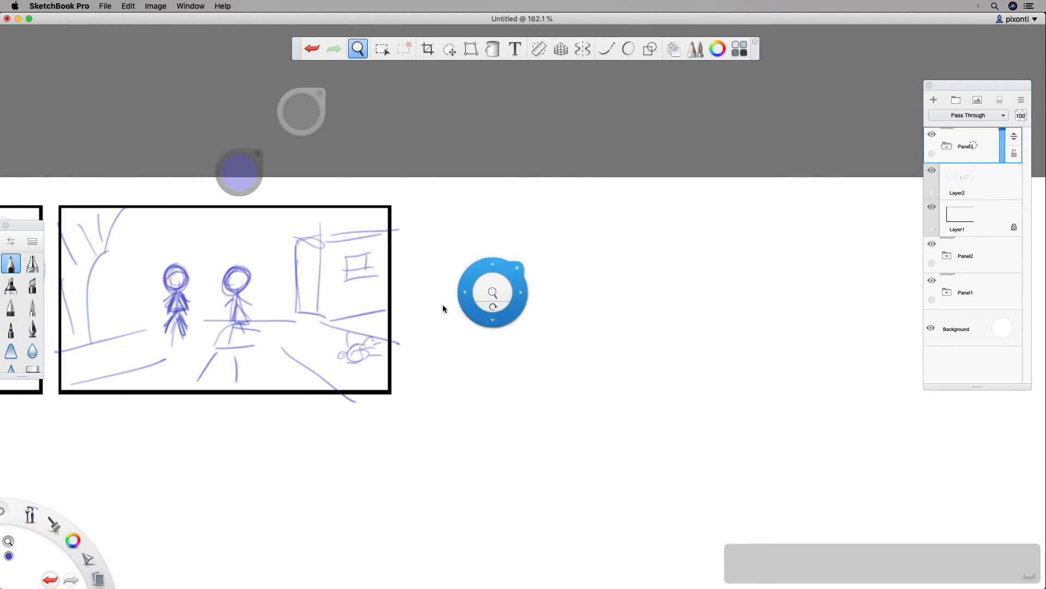
{"action": "mouse_move", "coordinate": [442, 303]}
{"action": "left_mouse_down"}
{"action": "mouse_move", "coordinate": [822, 292]}
{"action": "mouse_move", "coordinate": [500, 289]}
{"action": "mouse_move", "coordinate": [461, 301]}
{"action": "left_mouse_up"}
{"action": "left_click", "coordinate": [384, 50]}
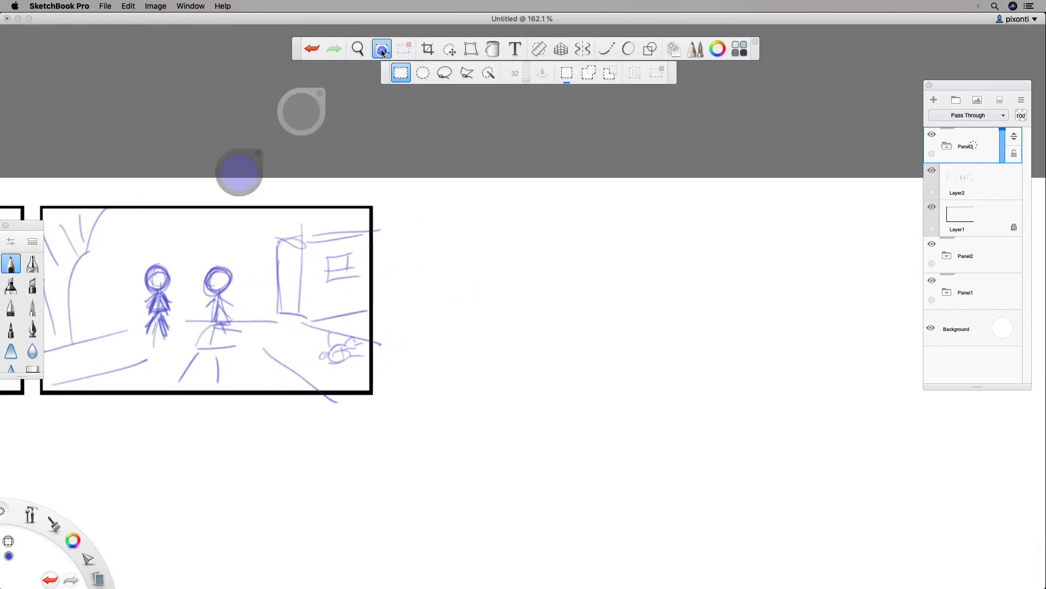
{"action": "left_click", "coordinate": [451, 49]}
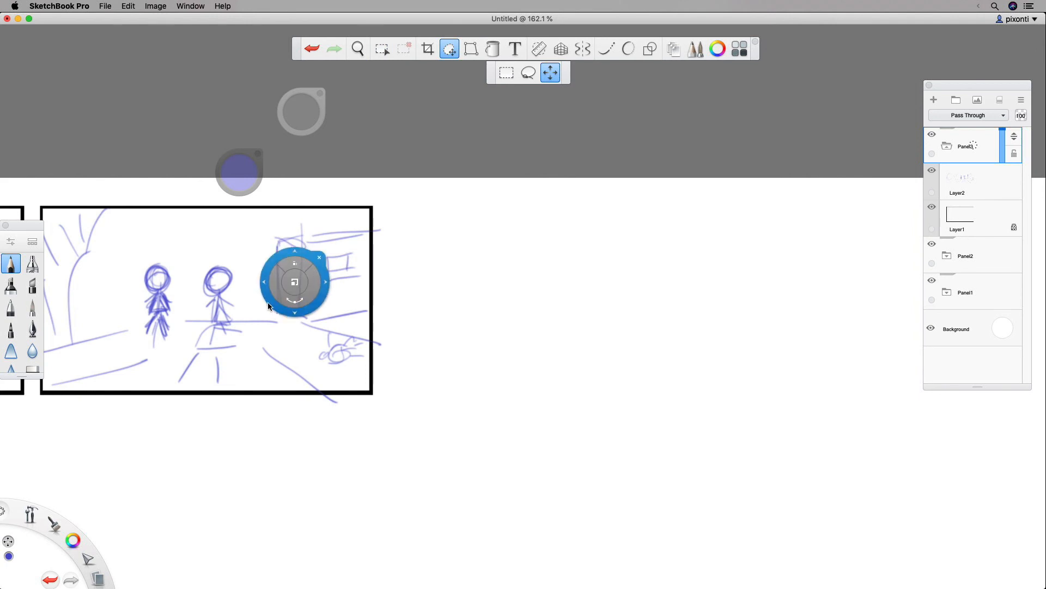
{"action": "left_click_drag", "start_coordinate": [324, 294], "coordinate": [695, 283]}
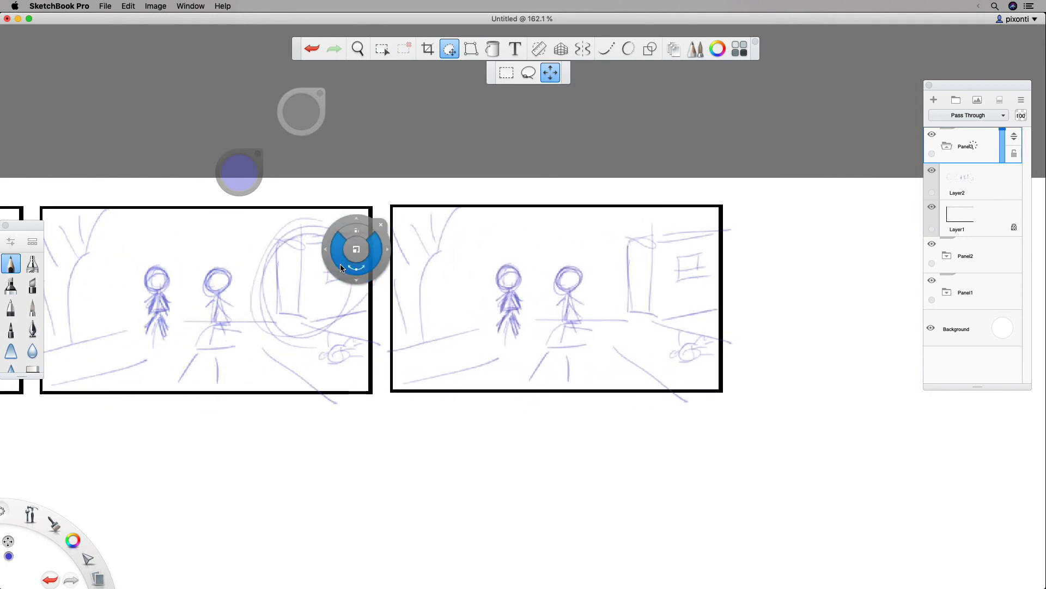
Hide the Panel2 and Panel1 groups and delete the stray circles outside the frame from Layer2 of Panel3 using a rectangular selection.
{"action": "left_click", "coordinate": [983, 184]}
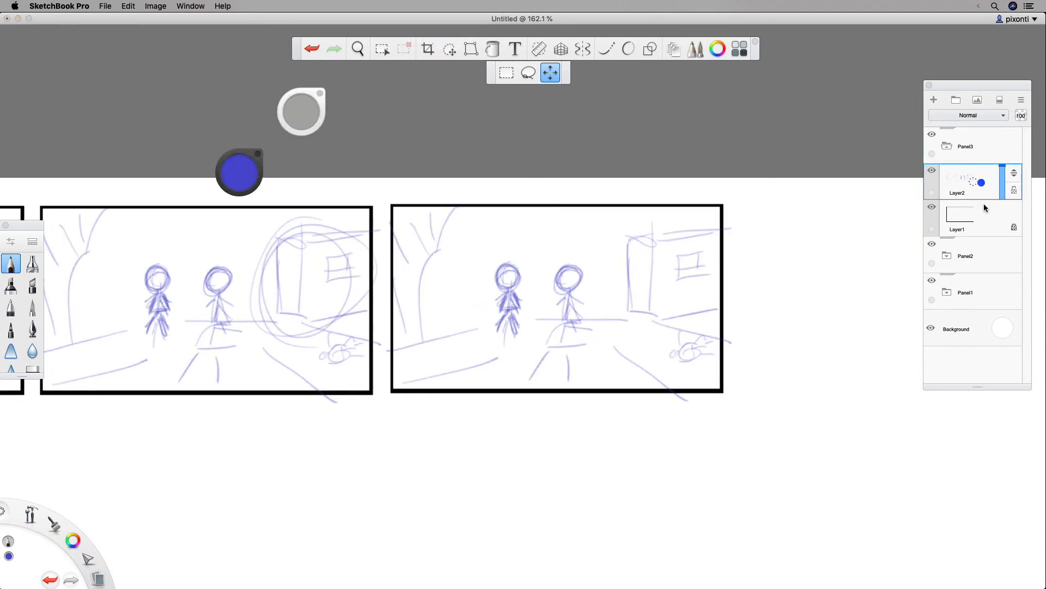
{"action": "left_click", "coordinate": [932, 243]}
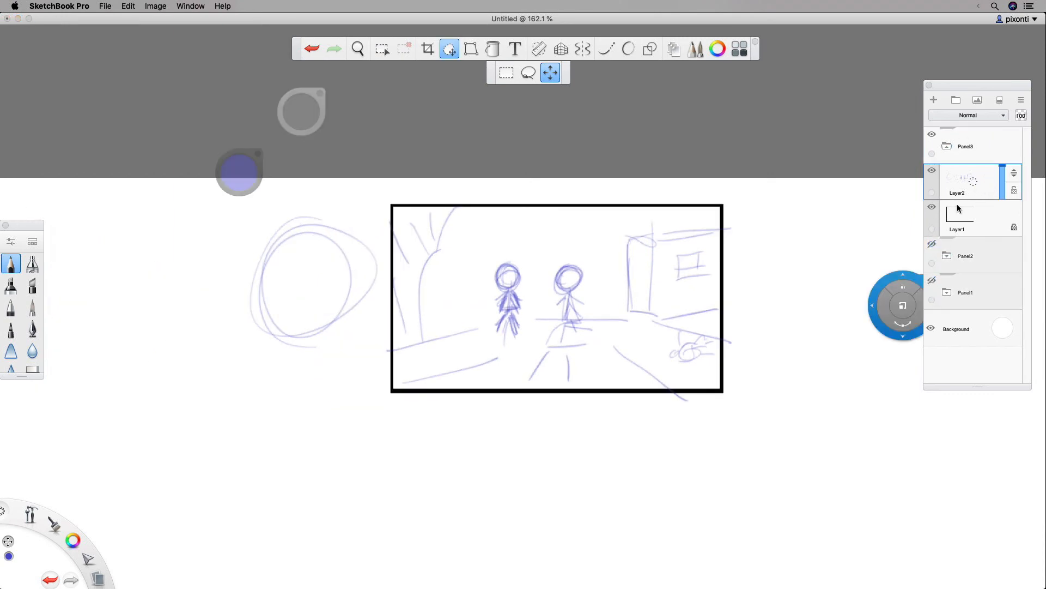
{"action": "left_click", "coordinate": [382, 49]}
{"action": "mouse_move", "coordinate": [211, 215]}
{"action": "left_mouse_down"}
{"action": "mouse_move", "coordinate": [352, 252]}
{"action": "mouse_move", "coordinate": [383, 357]}
{"action": "left_mouse_up"}
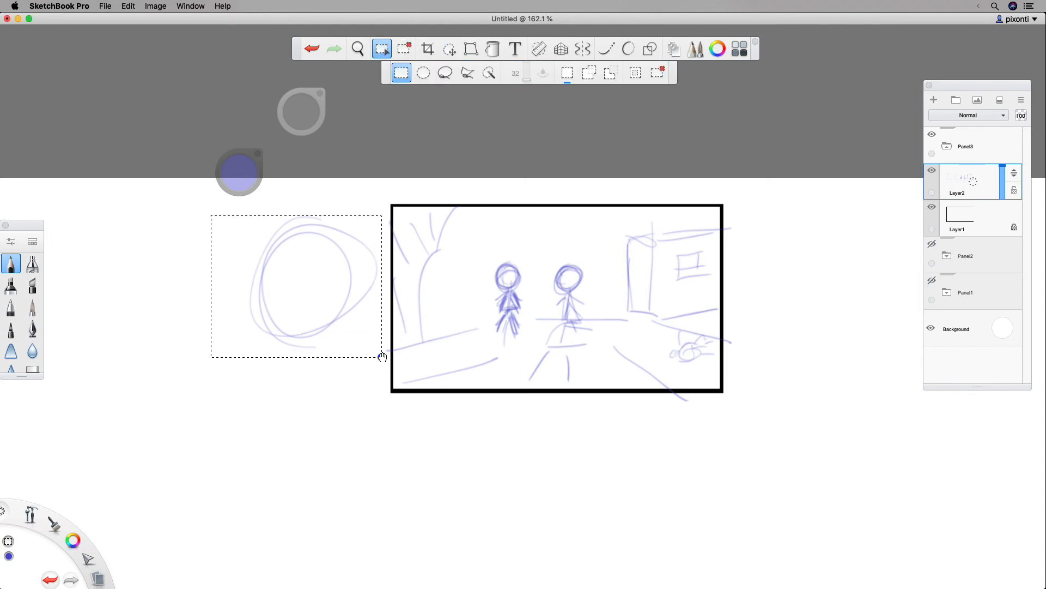
{"action": "key", "text": "BackSpace"}
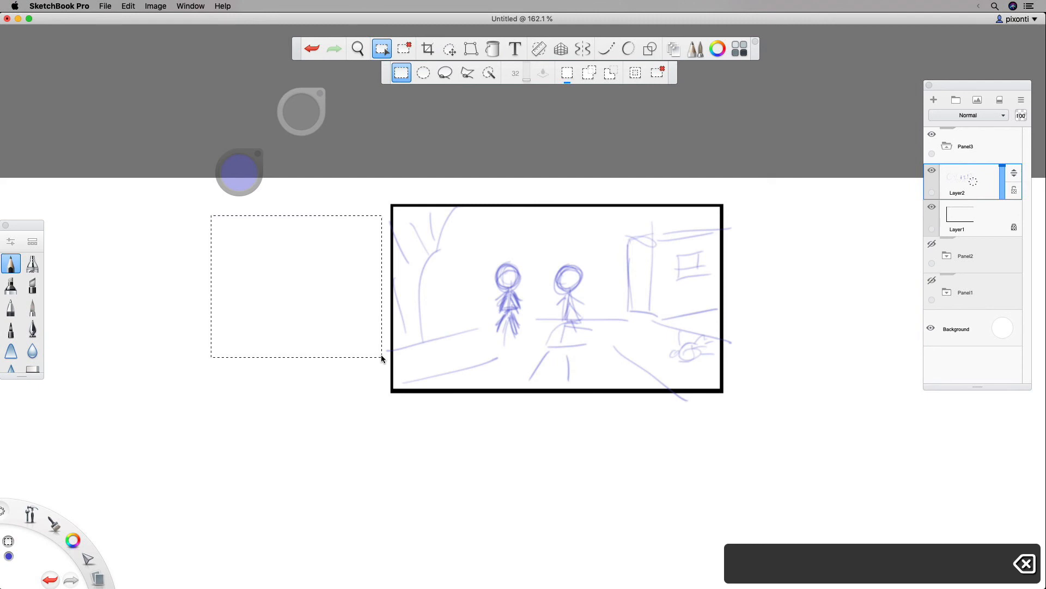
{"action": "key", "text": "super+d"}
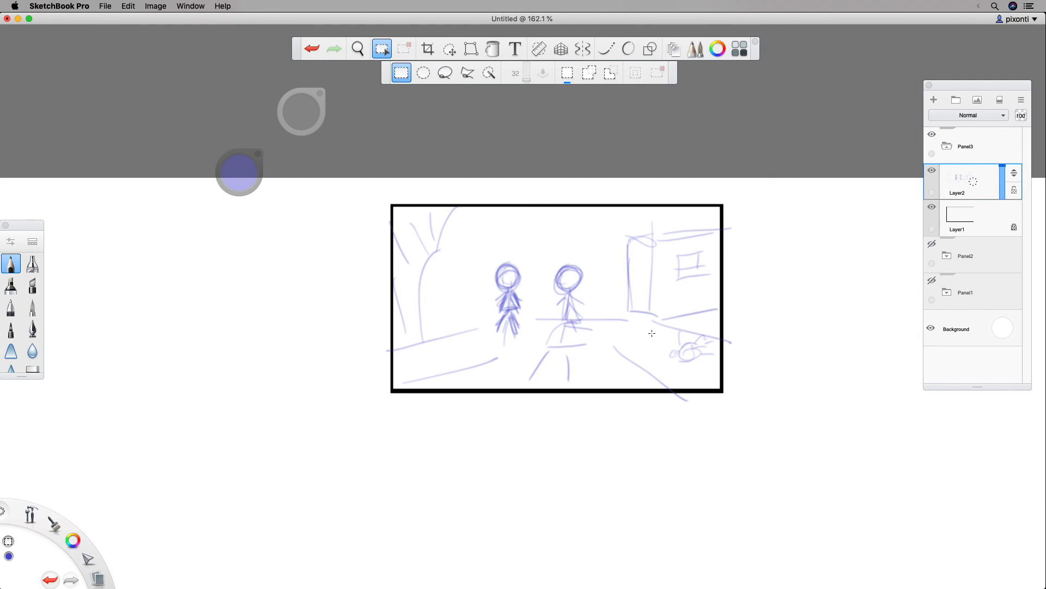
Delete the copied scene sketch from Layer2 of Panel3 using a rectangular selection around the frame, and clear the selection.
{"action": "mouse_move", "coordinate": [380, 198]}
{"action": "left_mouse_down"}
{"action": "mouse_move", "coordinate": [757, 392]}
{"action": "mouse_move", "coordinate": [745, 413]}
{"action": "left_mouse_up"}
{"action": "key", "text": "BackSpace"}
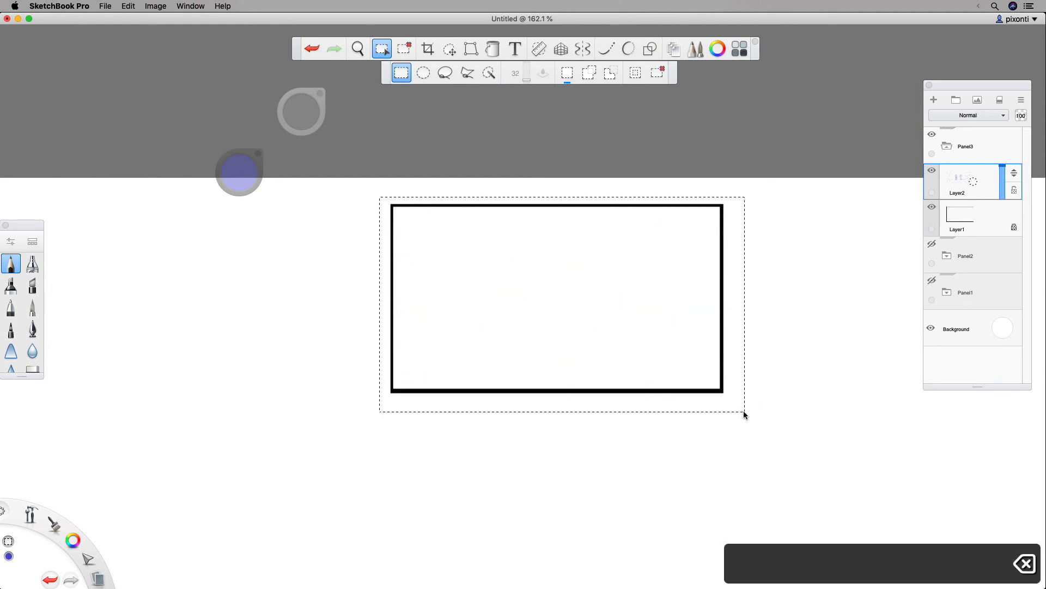
{"action": "key", "text": "super+d"}
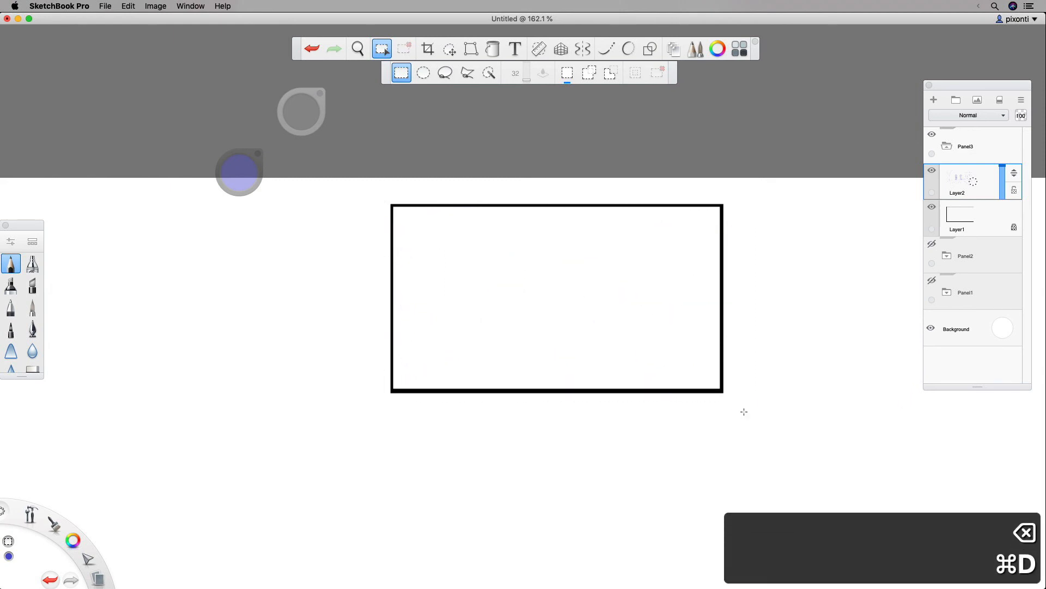
Make the Panel2 and Panel1 groups visible again.
{"action": "left_click", "coordinate": [931, 246]}
{"action": "left_click", "coordinate": [932, 281]}
{"action": "left_click", "coordinate": [932, 282]}
{"action": "left_click", "coordinate": [932, 281]}
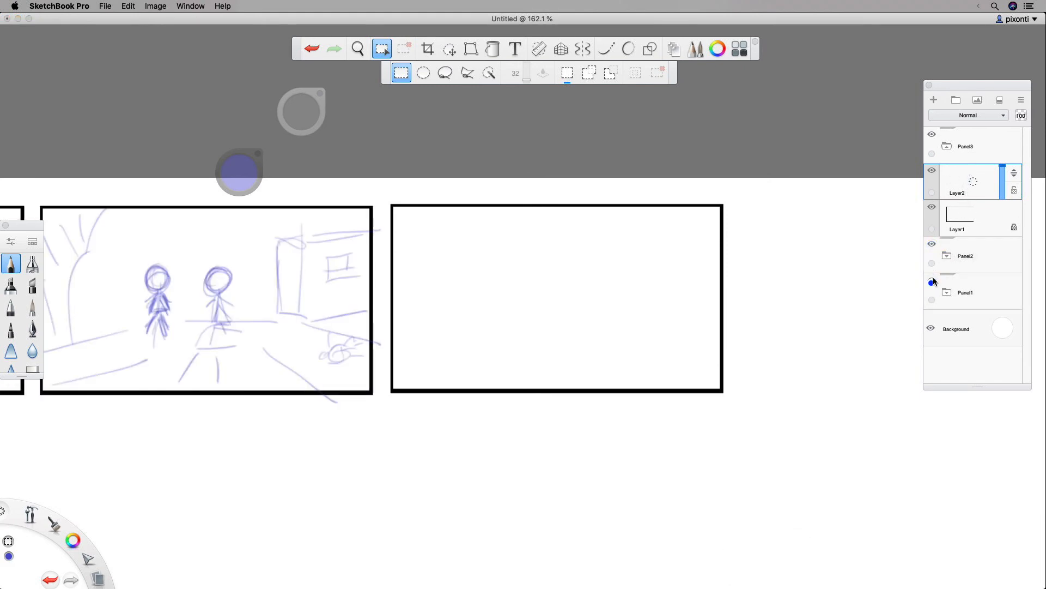
Toggle the visibility of the Panel2 and Panel1 groups off and on to compare the separate panels, leaving both visible and nothing selected.
{"action": "left_click", "coordinate": [932, 245]}
{"action": "left_click", "coordinate": [932, 244]}
{"action": "left_click", "coordinate": [932, 282]}
{"action": "left_click", "coordinate": [932, 281]}
{"action": "left_click", "coordinate": [932, 245]}
{"action": "left_click", "coordinate": [932, 282]}
{"action": "left_click", "coordinate": [932, 244]}
{"action": "left_click", "coordinate": [932, 281]}
{"action": "left_click_drag", "start_coordinate": [445, 385], "coordinate": [454, 317]}
{"action": "key", "text": "super+d"}
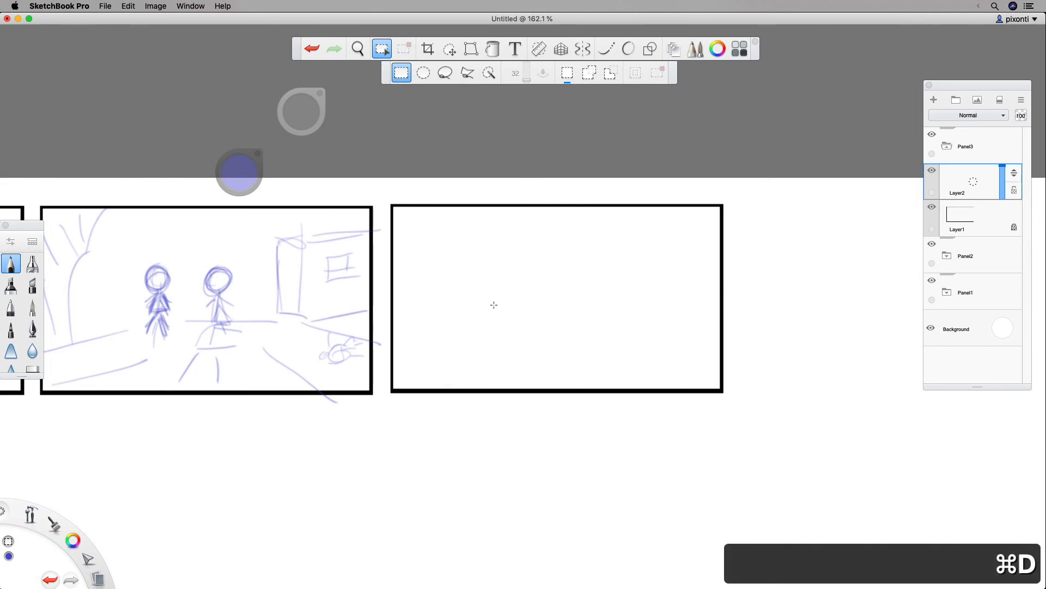
Sketch a large half-length figure with torso, arms, shoulders and round head on the left of the third panel using the Pencil.
{"action": "left_click", "coordinate": [9, 264]}
{"action": "left_click_drag", "start_coordinate": [429, 323], "coordinate": [427, 379]}
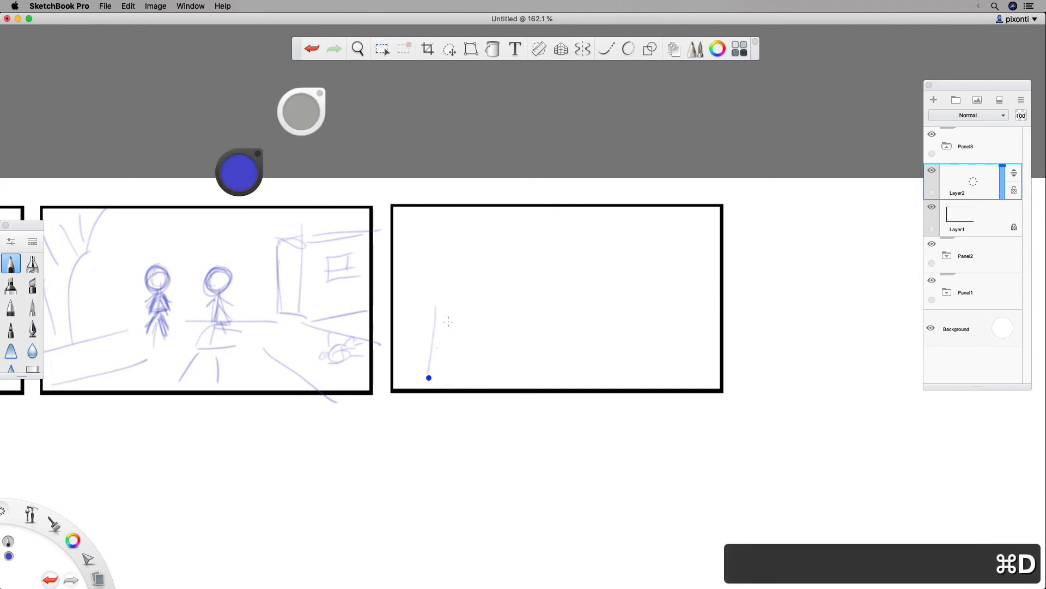
{"action": "left_click_drag", "start_coordinate": [491, 309], "coordinate": [505, 379]}
{"action": "left_click_drag", "start_coordinate": [430, 306], "coordinate": [399, 342]}
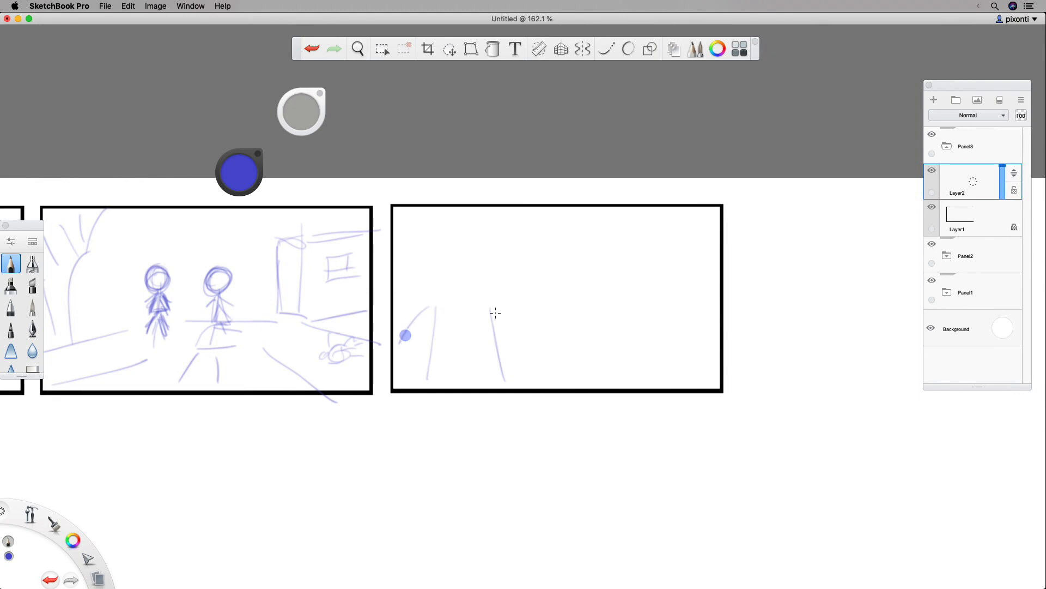
{"action": "left_click_drag", "start_coordinate": [491, 309], "coordinate": [506, 344]}
{"action": "mouse_move", "coordinate": [455, 233]}
{"action": "left_mouse_down"}
{"action": "mouse_move", "coordinate": [419, 257]}
{"action": "mouse_move", "coordinate": [464, 285]}
{"action": "mouse_move", "coordinate": [481, 277]}
{"action": "mouse_move", "coordinate": [445, 301]}
{"action": "mouse_move", "coordinate": [486, 302]}
{"action": "left_mouse_up"}
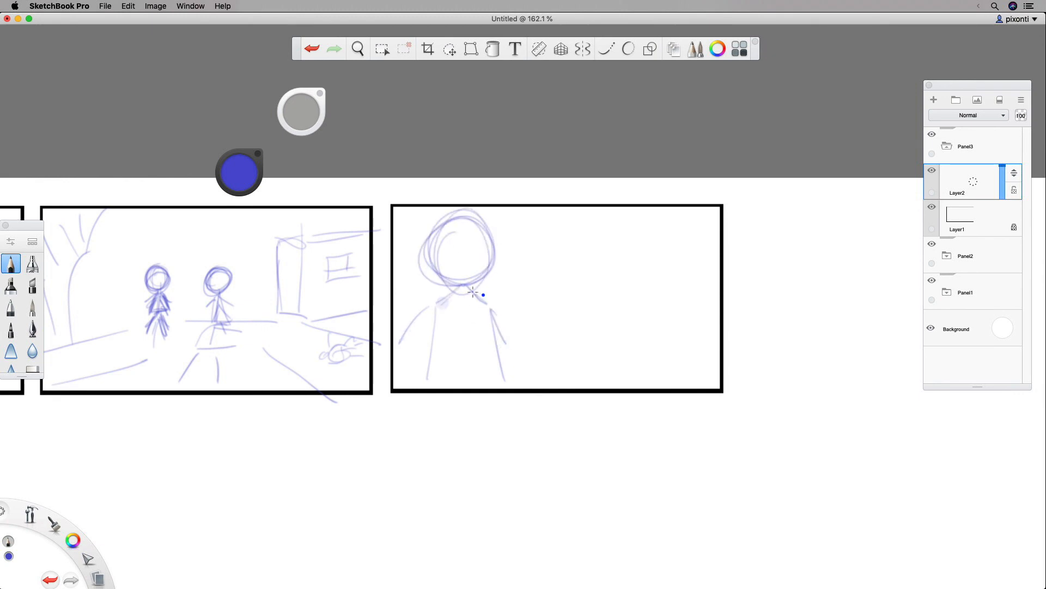
{"action": "left_click_drag", "start_coordinate": [423, 326], "coordinate": [418, 383]}
{"action": "left_click_drag", "start_coordinate": [494, 310], "coordinate": [519, 376]}
Sketch a cropped head and shoulder at the third panel's right edge, and add crossed face guidelines to the left figure's head.
{"action": "mouse_move", "coordinate": [691, 239]}
{"action": "left_mouse_down"}
{"action": "mouse_move", "coordinate": [706, 313]}
{"action": "mouse_move", "coordinate": [717, 292]}
{"action": "mouse_move", "coordinate": [672, 344]}
{"action": "mouse_move", "coordinate": [710, 344]}
{"action": "mouse_move", "coordinate": [633, 376]}
{"action": "mouse_move", "coordinate": [634, 391]}
{"action": "left_mouse_up"}
{"action": "left_click_drag", "start_coordinate": [710, 353], "coordinate": [719, 358]}
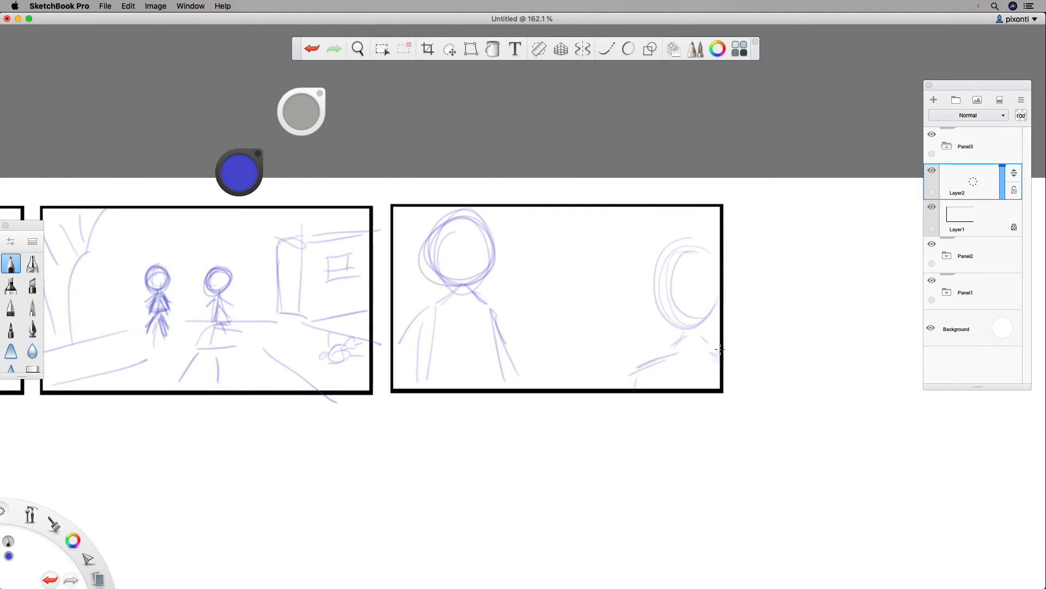
{"action": "left_click_drag", "start_coordinate": [438, 256], "coordinate": [485, 252]}
{"action": "left_click_drag", "start_coordinate": [453, 225], "coordinate": [470, 279]}
Add face guidelines to both small figures' heads in the second panel on the Panel2 group's Layer2, and toggle that group's visibility off and on.
{"action": "left_click_drag", "start_coordinate": [154, 270], "coordinate": [162, 287]}
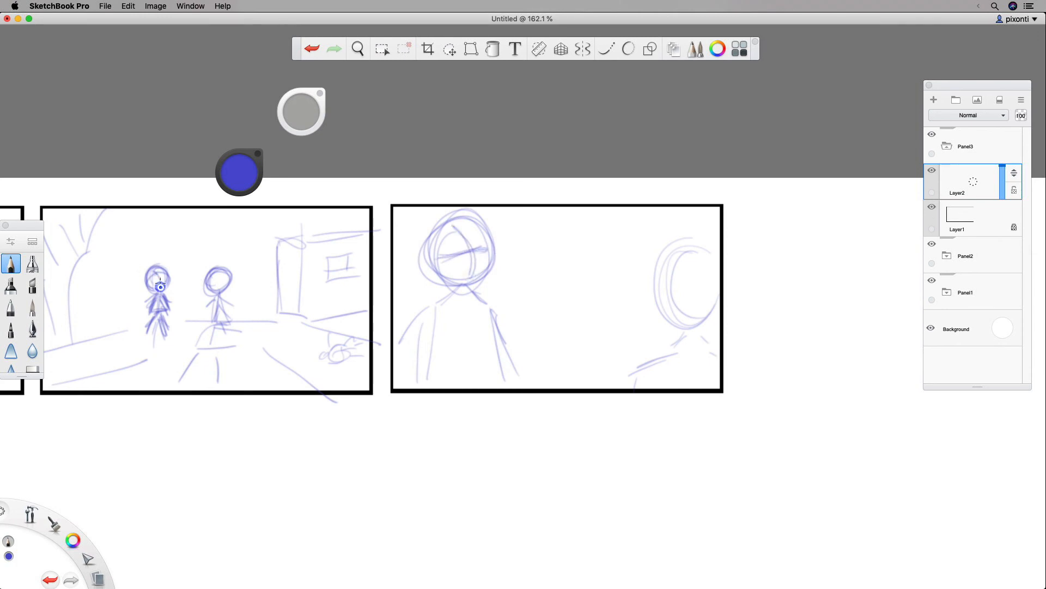
{"action": "key", "text": "super+z"}
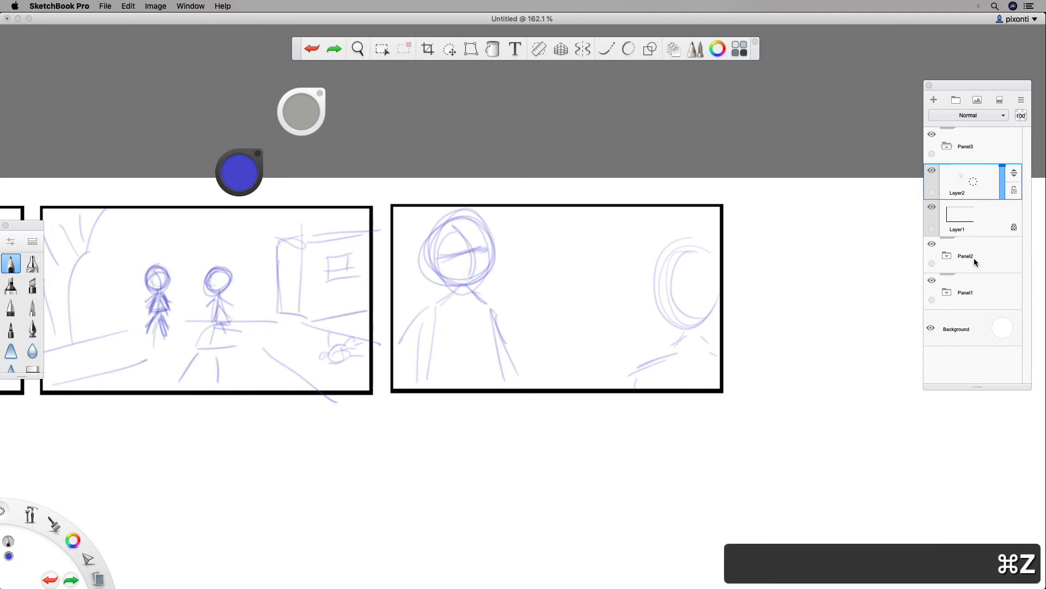
{"action": "left_click", "coordinate": [947, 255]}
{"action": "left_click", "coordinate": [975, 297]}
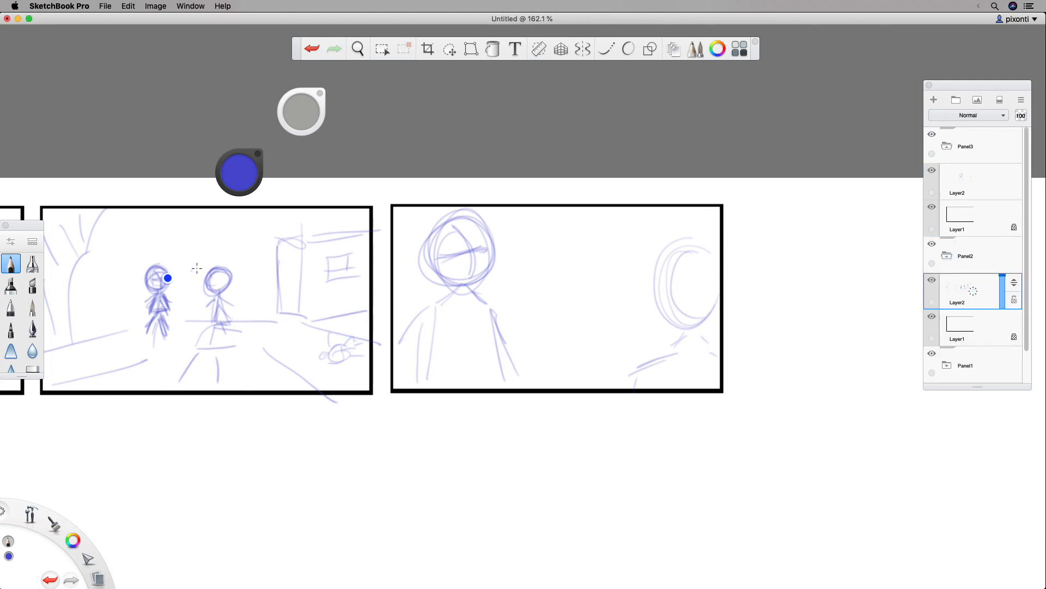
{"action": "left_click_drag", "start_coordinate": [218, 270], "coordinate": [217, 296]}
{"action": "left_click", "coordinate": [932, 244]}
{"action": "left_click", "coordinate": [932, 243]}
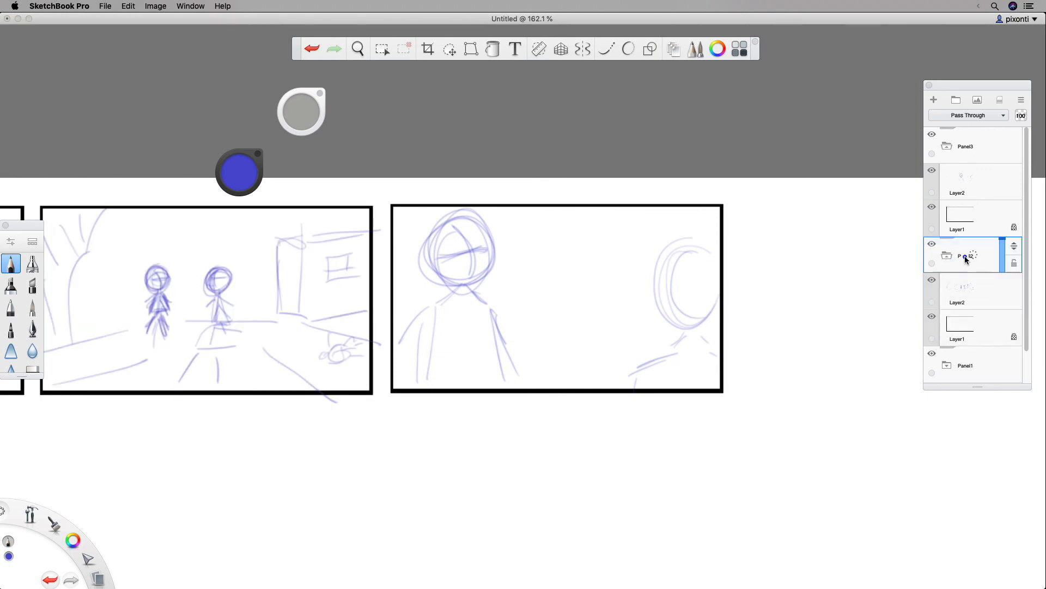
Collapse the Panel2 group and, on Panel3's Layer2, darken the right figure's head outline and shoulder line.
{"action": "left_click", "coordinate": [971, 261]}
{"action": "left_click", "coordinate": [948, 256]}
{"action": "left_click", "coordinate": [962, 197]}
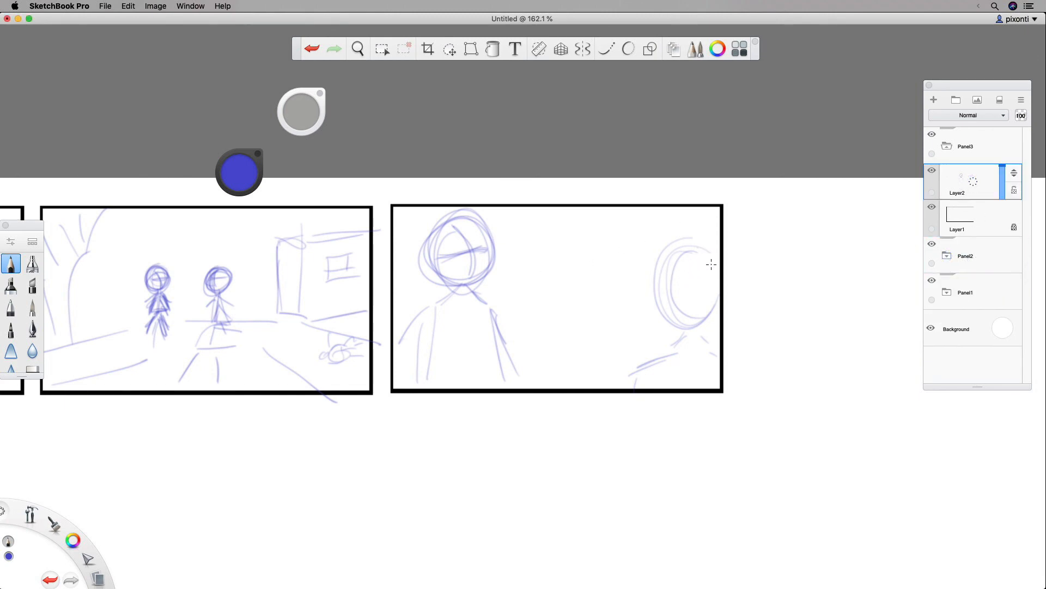
{"action": "mouse_move", "coordinate": [709, 261]}
{"action": "left_mouse_down"}
{"action": "mouse_move", "coordinate": [687, 311]}
{"action": "mouse_move", "coordinate": [709, 253]}
{"action": "mouse_move", "coordinate": [712, 311]}
{"action": "mouse_move", "coordinate": [685, 270]}
{"action": "mouse_move", "coordinate": [690, 252]}
{"action": "mouse_move", "coordinate": [703, 323]}
{"action": "mouse_move", "coordinate": [671, 353]}
{"action": "mouse_move", "coordinate": [700, 330]}
{"action": "mouse_move", "coordinate": [669, 363]}
{"action": "mouse_move", "coordinate": [668, 345]}
{"action": "mouse_move", "coordinate": [626, 370]}
{"action": "left_mouse_up"}
{"action": "mouse_move", "coordinate": [623, 376]}
{"action": "left_mouse_down"}
{"action": "mouse_move", "coordinate": [625, 390]}
{"action": "mouse_move", "coordinate": [675, 347]}
{"action": "left_mouse_up"}
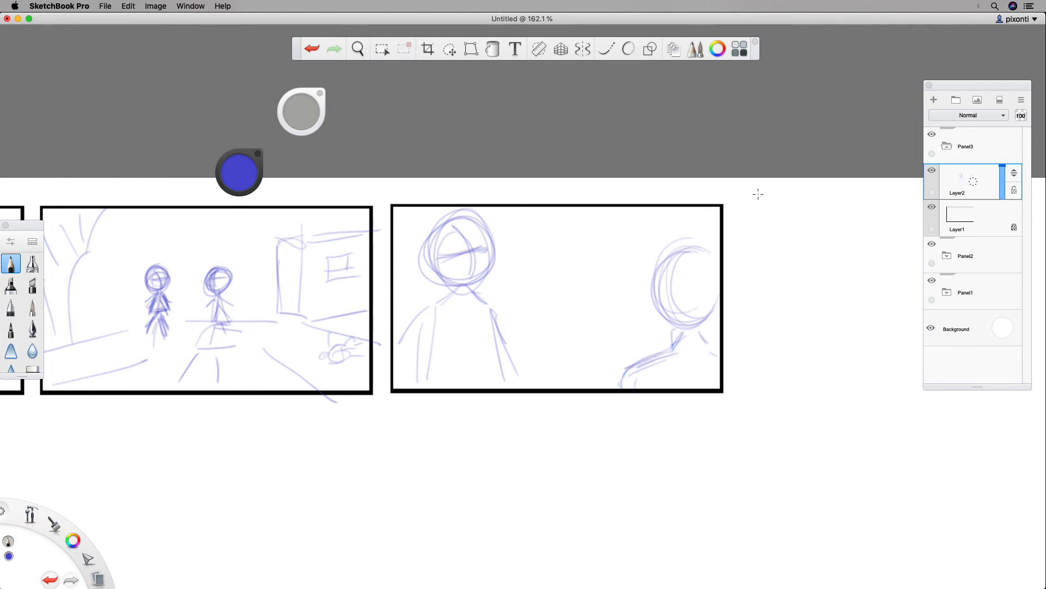
Sketch a raised forearm and hand for the third panel's right figure, and reinforce its head outline and the left figure's arms.
{"action": "left_click_drag", "start_coordinate": [594, 330], "coordinate": [587, 387]}
{"action": "left_click_drag", "start_coordinate": [590, 330], "coordinate": [597, 382]}
{"action": "mouse_move", "coordinate": [596, 343]}
{"action": "left_mouse_down"}
{"action": "mouse_move", "coordinate": [634, 354]}
{"action": "mouse_move", "coordinate": [595, 342]}
{"action": "mouse_move", "coordinate": [615, 382]}
{"action": "left_mouse_up"}
{"action": "mouse_move", "coordinate": [592, 341]}
{"action": "left_mouse_down"}
{"action": "mouse_move", "coordinate": [634, 329]}
{"action": "mouse_move", "coordinate": [602, 327]}
{"action": "mouse_move", "coordinate": [609, 361]}
{"action": "left_mouse_up"}
{"action": "left_click", "coordinate": [703, 299]}
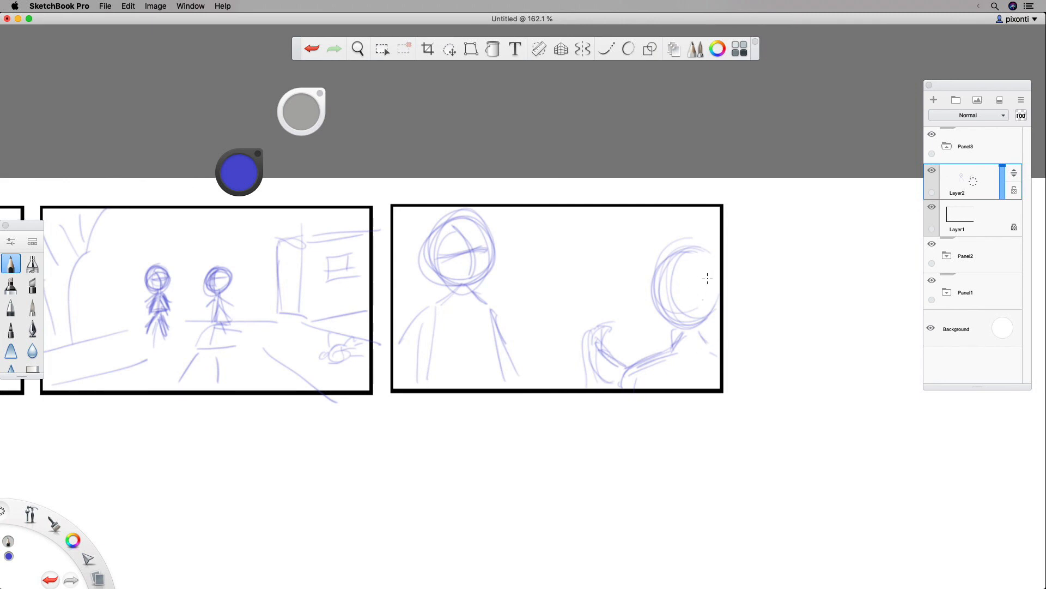
{"action": "left_click_drag", "start_coordinate": [673, 255], "coordinate": [670, 324]}
{"action": "left_click_drag", "start_coordinate": [420, 335], "coordinate": [418, 384]}
{"action": "mouse_move", "coordinate": [496, 335]}
{"action": "left_mouse_down"}
{"action": "mouse_move", "coordinate": [509, 381]}
{"action": "mouse_move", "coordinate": [520, 381]}
{"action": "left_mouse_up"}
Place the blue colour puck beside the grey brush puck, and complete the right figure's head past the third panel's border with neck lines.
{"action": "key", "text": "space"}
{"action": "left_click_drag", "start_coordinate": [534, 369], "coordinate": [577, 351]}
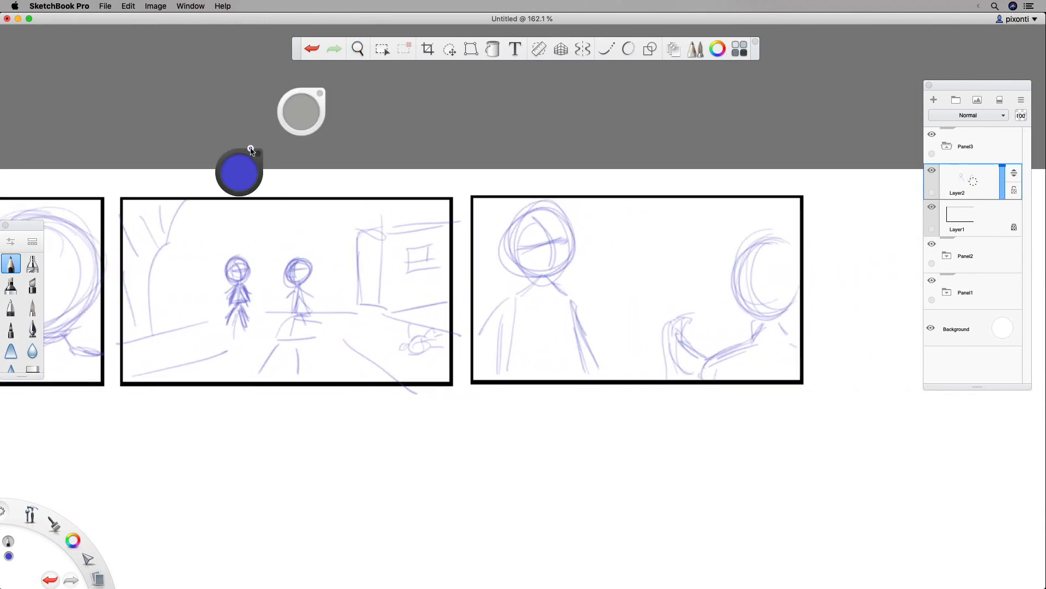
{"action": "left_click_drag", "start_coordinate": [252, 152], "coordinate": [254, 94]}
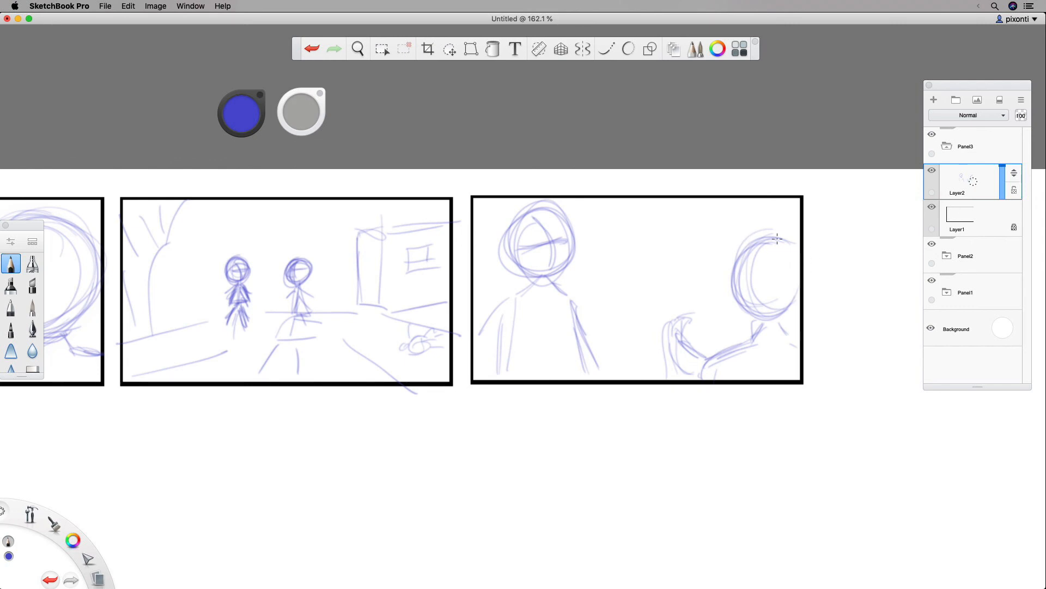
{"action": "mouse_move", "coordinate": [777, 238]}
{"action": "left_mouse_down"}
{"action": "mouse_move", "coordinate": [806, 271]}
{"action": "mouse_move", "coordinate": [801, 285]}
{"action": "left_mouse_up"}
{"action": "left_click_drag", "start_coordinate": [767, 316], "coordinate": [809, 278]}
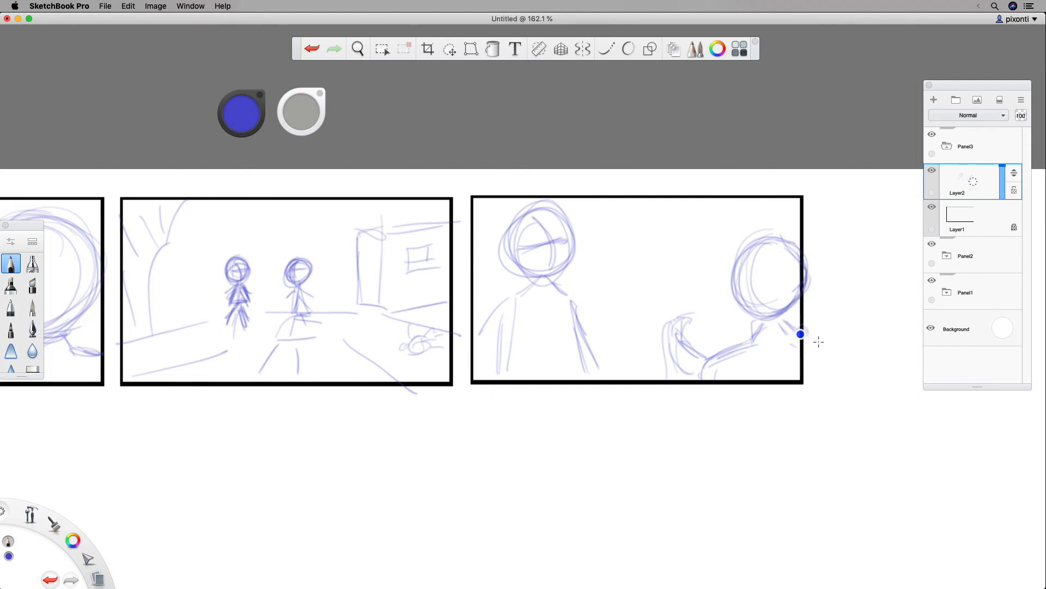
{"action": "mouse_move", "coordinate": [742, 320]}
{"action": "left_mouse_down"}
{"action": "mouse_move", "coordinate": [767, 345]}
{"action": "mouse_move", "coordinate": [747, 325]}
{"action": "mouse_move", "coordinate": [804, 318]}
{"action": "mouse_move", "coordinate": [772, 336]}
{"action": "mouse_move", "coordinate": [790, 332]}
{"action": "mouse_move", "coordinate": [747, 338]}
{"action": "mouse_move", "coordinate": [792, 324]}
{"action": "left_mouse_up"}
Sketch a background tree and ground line between the third panel's two figures, plus a short vertical line above the right head.
{"action": "mouse_move", "coordinate": [609, 208]}
{"action": "left_mouse_down"}
{"action": "mouse_move", "coordinate": [619, 276]}
{"action": "mouse_move", "coordinate": [620, 241]}
{"action": "mouse_move", "coordinate": [650, 265]}
{"action": "mouse_move", "coordinate": [645, 277]}
{"action": "mouse_move", "coordinate": [684, 197]}
{"action": "left_mouse_up"}
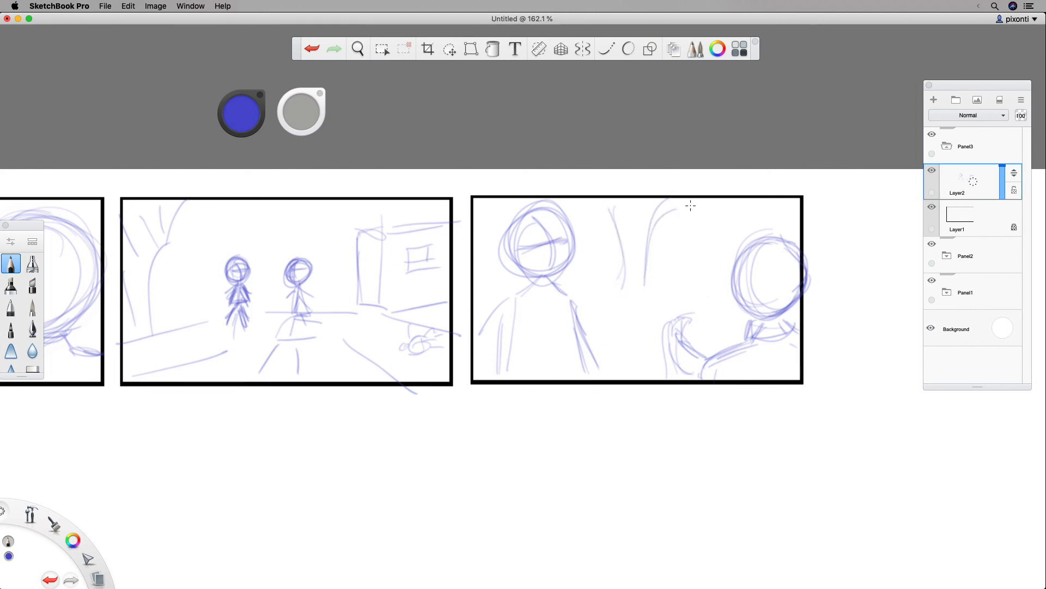
{"action": "left_click_drag", "start_coordinate": [587, 314], "coordinate": [604, 295]}
{"action": "left_click_drag", "start_coordinate": [636, 293], "coordinate": [662, 299]}
{"action": "mouse_move", "coordinate": [623, 212]}
{"action": "left_mouse_down"}
{"action": "mouse_move", "coordinate": [619, 195]}
{"action": "mouse_move", "coordinate": [649, 198]}
{"action": "left_mouse_up"}
{"action": "left_click_drag", "start_coordinate": [773, 197], "coordinate": [769, 224]}
Sketch a large right-pointing arrow outside the third panel's right edge, with short shaft lines and a pointed head.
{"action": "key", "text": "space"}
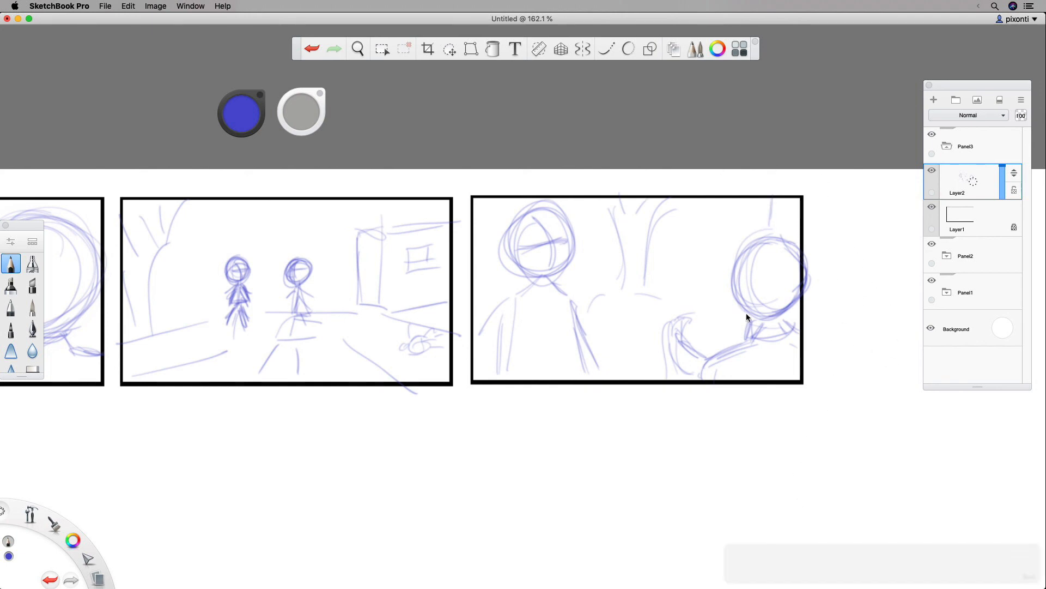
{"action": "left_click_drag", "start_coordinate": [748, 323], "coordinate": [532, 333]}
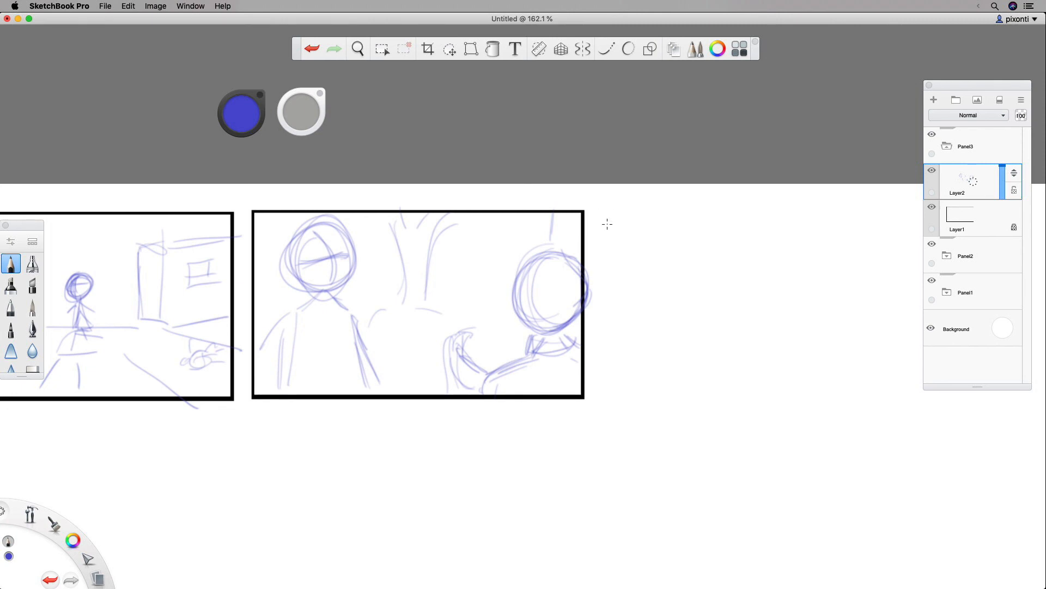
{"action": "mouse_move", "coordinate": [585, 239]}
{"action": "left_mouse_down"}
{"action": "mouse_move", "coordinate": [665, 210]}
{"action": "mouse_move", "coordinate": [626, 213]}
{"action": "mouse_move", "coordinate": [622, 251]}
{"action": "left_mouse_up"}
{"action": "mouse_move", "coordinate": [585, 383]}
{"action": "left_mouse_down"}
{"action": "mouse_move", "coordinate": [622, 383]}
{"action": "mouse_move", "coordinate": [621, 402]}
{"action": "left_mouse_up"}
{"action": "left_click_drag", "start_coordinate": [612, 217], "coordinate": [714, 273]}
{"action": "left_click_drag", "start_coordinate": [645, 216], "coordinate": [742, 287]}
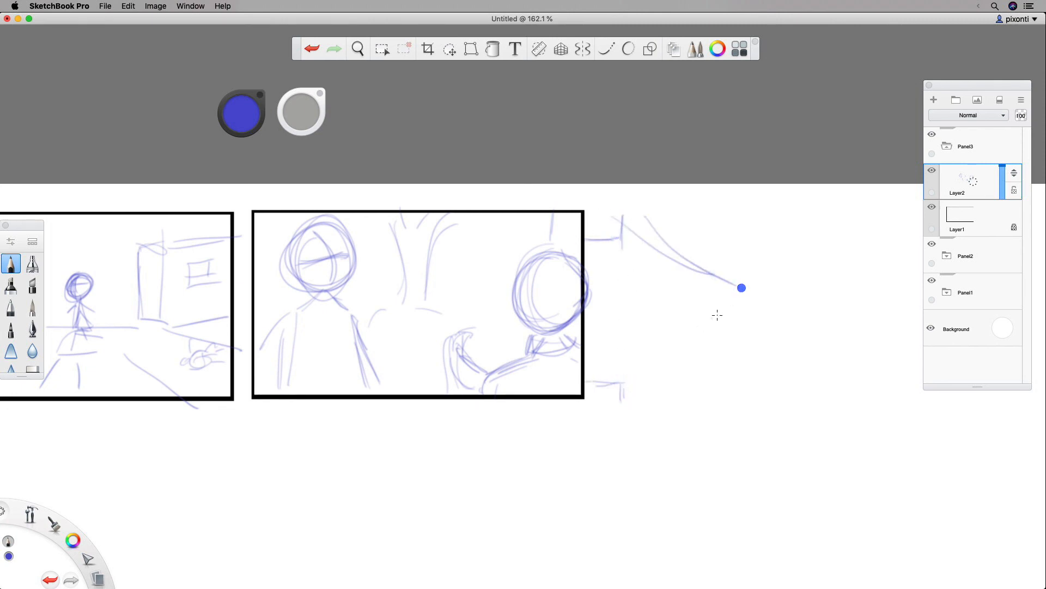
{"action": "mouse_move", "coordinate": [635, 401]}
{"action": "left_mouse_down"}
{"action": "mouse_move", "coordinate": [732, 308]}
{"action": "mouse_move", "coordinate": [717, 316]}
{"action": "left_mouse_up"}
{"action": "left_click_drag", "start_coordinate": [620, 220], "coordinate": [739, 316]}
{"action": "left_click_drag", "start_coordinate": [646, 237], "coordinate": [727, 299]}
{"action": "left_click_drag", "start_coordinate": [659, 245], "coordinate": [719, 300]}
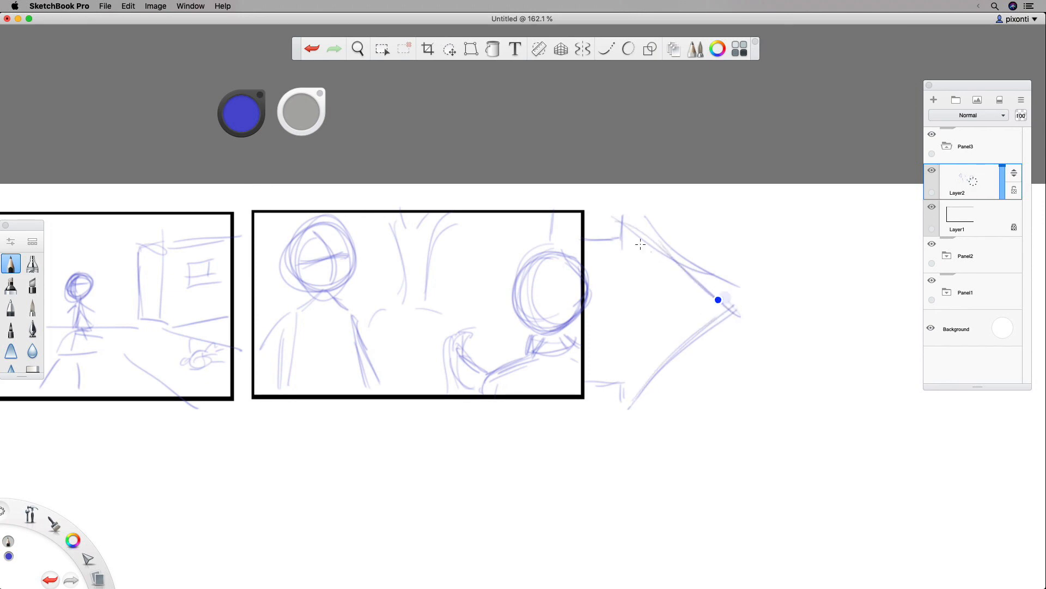
Draw a vertical line closing the large arrowhead's base, and reinforce the arrow's shaft lines and slanted edges.
{"action": "left_click_drag", "start_coordinate": [642, 203], "coordinate": [649, 406]}
{"action": "mouse_move", "coordinate": [586, 241]}
{"action": "left_mouse_down"}
{"action": "mouse_move", "coordinate": [620, 236]}
{"action": "mouse_move", "coordinate": [579, 243]}
{"action": "mouse_move", "coordinate": [622, 245]}
{"action": "left_mouse_up"}
{"action": "left_click_drag", "start_coordinate": [582, 238], "coordinate": [618, 235]}
{"action": "mouse_move", "coordinate": [585, 381]}
{"action": "left_mouse_down"}
{"action": "mouse_move", "coordinate": [630, 383]}
{"action": "mouse_move", "coordinate": [624, 402]}
{"action": "mouse_move", "coordinate": [734, 325]}
{"action": "left_mouse_up"}
{"action": "left_click_drag", "start_coordinate": [635, 399], "coordinate": [720, 329]}
{"action": "left_click_drag", "start_coordinate": [642, 224], "coordinate": [738, 313]}
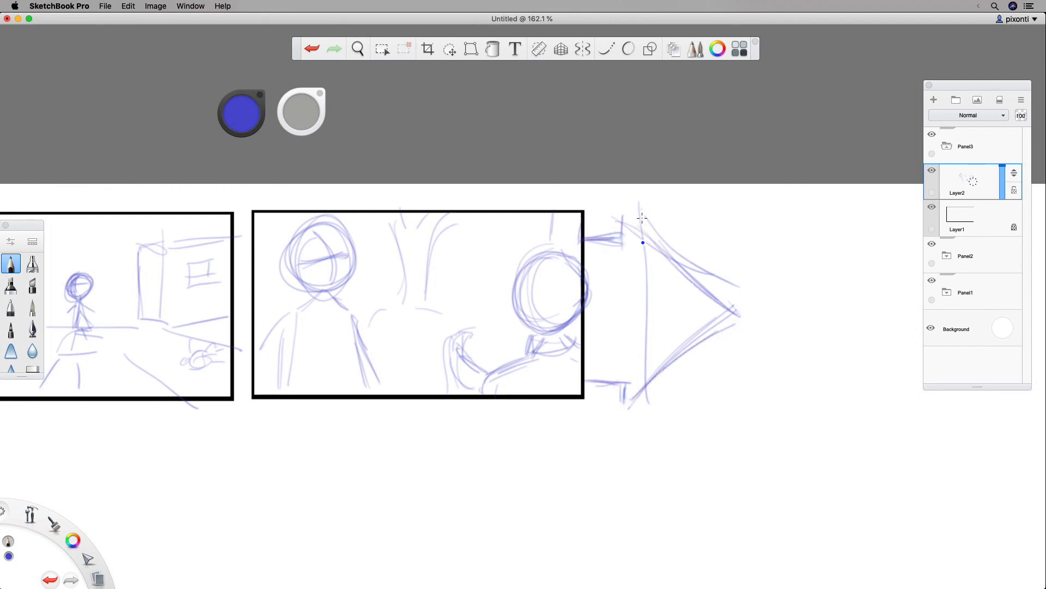
Sketch long top and bottom frame edges extending right from the corners of the large arrowhead's base.
{"action": "mouse_move", "coordinate": [642, 221]}
{"action": "left_mouse_down"}
{"action": "mouse_move", "coordinate": [654, 407]}
{"action": "mouse_move", "coordinate": [966, 399]}
{"action": "left_mouse_up"}
{"action": "left_click_drag", "start_coordinate": [637, 210], "coordinate": [921, 223]}
{"action": "left_click_drag", "start_coordinate": [662, 216], "coordinate": [894, 209]}
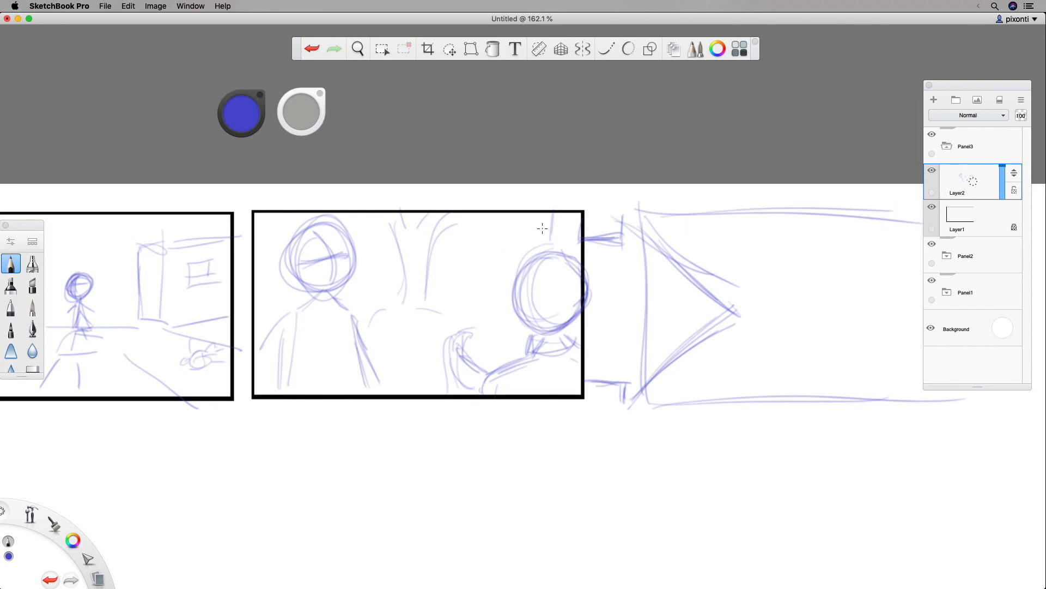
Sketch a building edge above the right figure's head and a curved upward arrow beside the raised hand in the third panel.
{"action": "mouse_move", "coordinate": [508, 218]}
{"action": "left_mouse_down"}
{"action": "mouse_move", "coordinate": [508, 247]}
{"action": "mouse_move", "coordinate": [580, 240]}
{"action": "left_mouse_up"}
{"action": "left_click_drag", "start_coordinate": [488, 366], "coordinate": [502, 296]}
{"action": "mouse_move", "coordinate": [483, 324]}
{"action": "left_mouse_down"}
{"action": "mouse_move", "coordinate": [496, 308]}
{"action": "mouse_move", "coordinate": [501, 331]}
{"action": "mouse_move", "coordinate": [479, 311]}
{"action": "mouse_move", "coordinate": [501, 295]}
{"action": "left_mouse_up"}
{"action": "left_click_drag", "start_coordinate": [501, 296], "coordinate": [504, 323]}
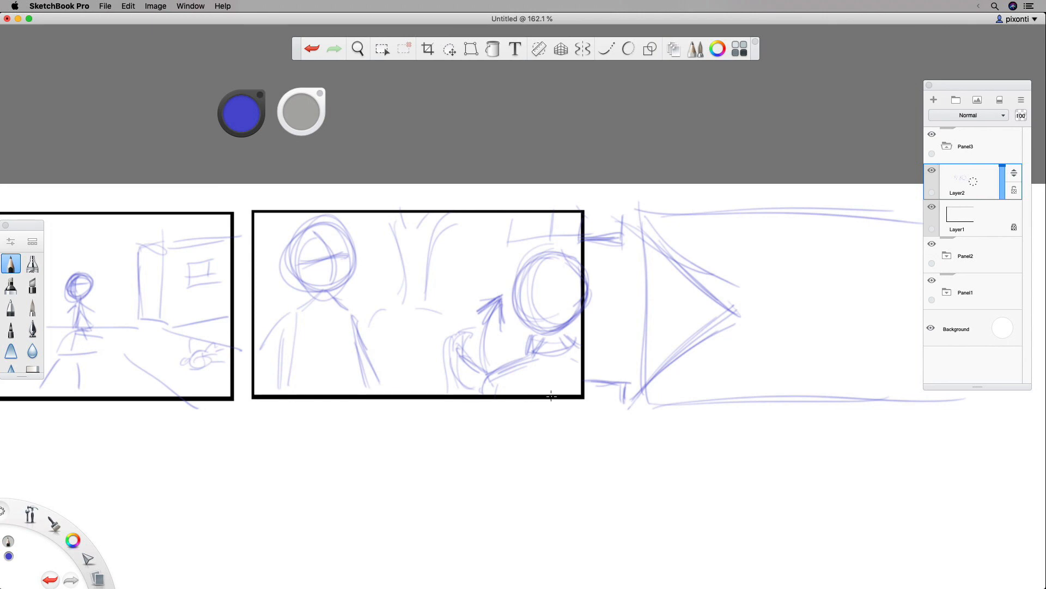
Start saving the storyboard under a new name with Adobe Photoshop PSD as the file format.
{"action": "key", "text": "space"}
{"action": "left_click_drag", "start_coordinate": [387, 332], "coordinate": [833, 299]}
{"action": "left_click_drag", "start_coordinate": [509, 338], "coordinate": [599, 349]}
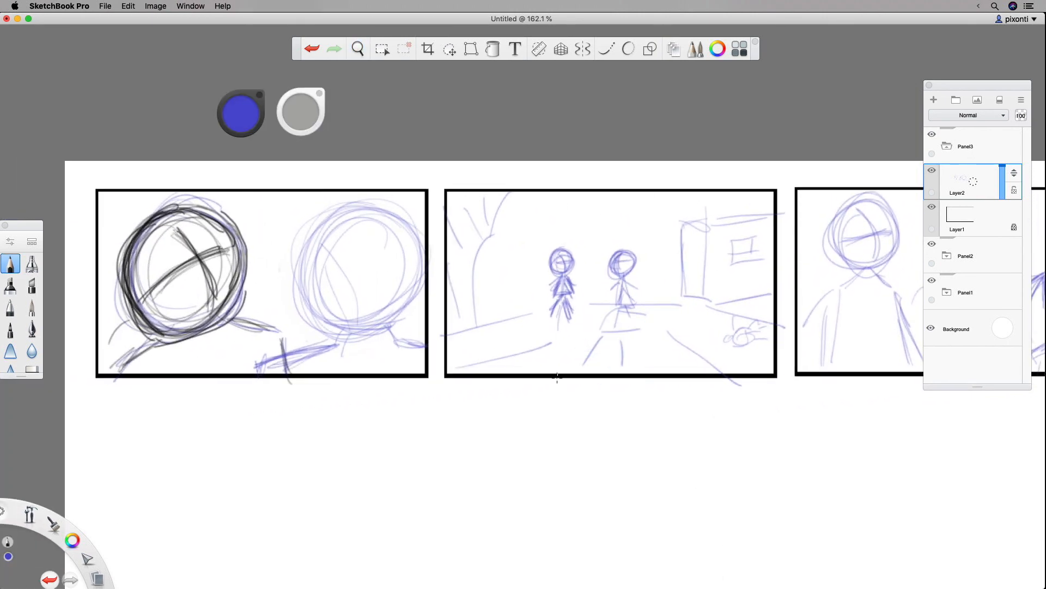
{"action": "left_click", "coordinate": [105, 6]}
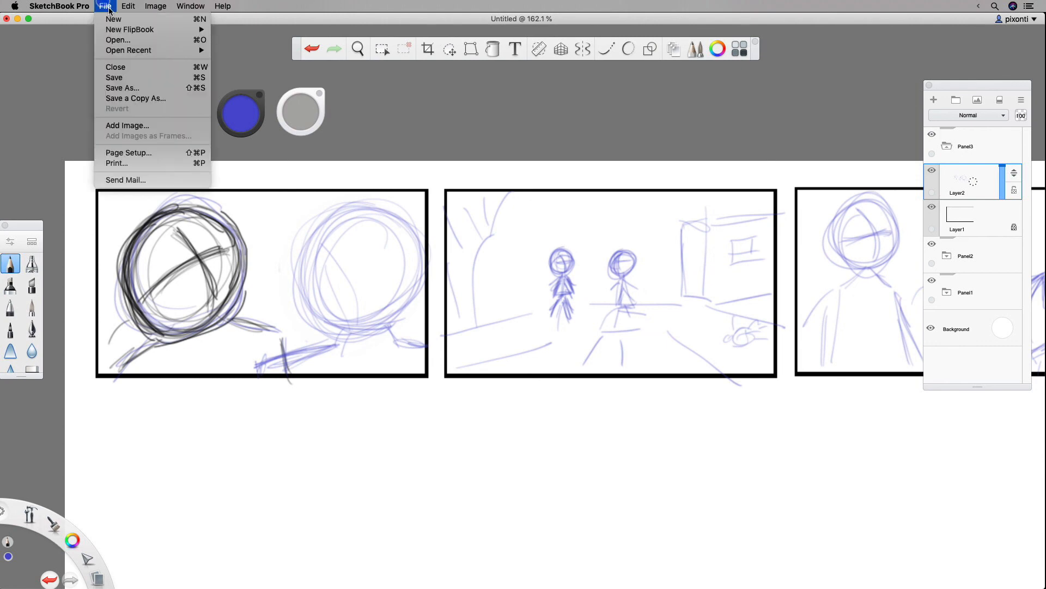
{"action": "left_click", "coordinate": [141, 93]}
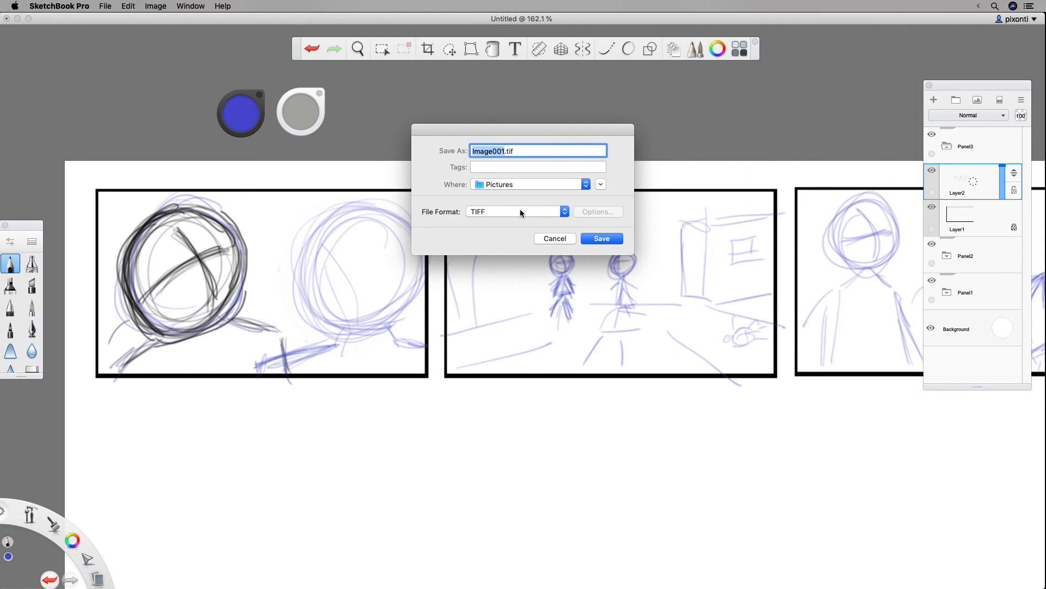
{"action": "left_click", "coordinate": [520, 213]}
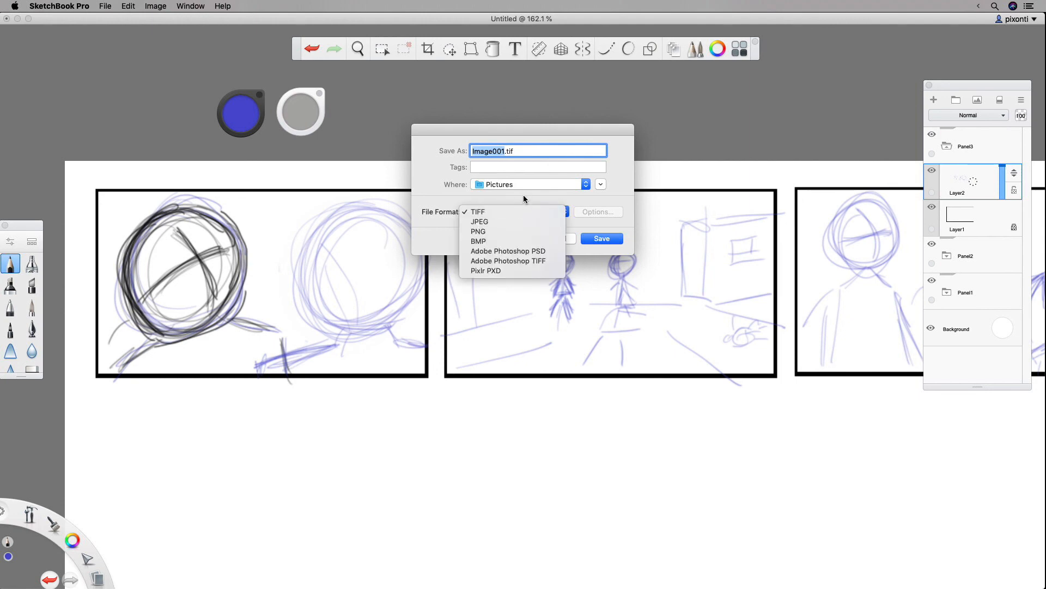
{"action": "left_click", "coordinate": [548, 250]}
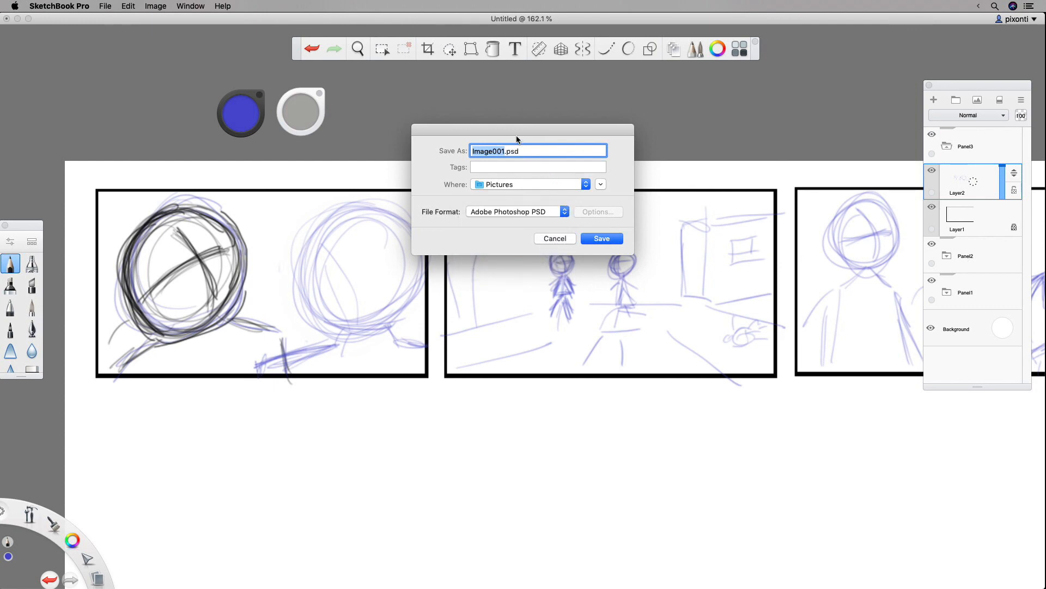
Name the file "Storyboard Example" and save it in the Pictures folder.
{"action": "type", "text": "Storyb"}
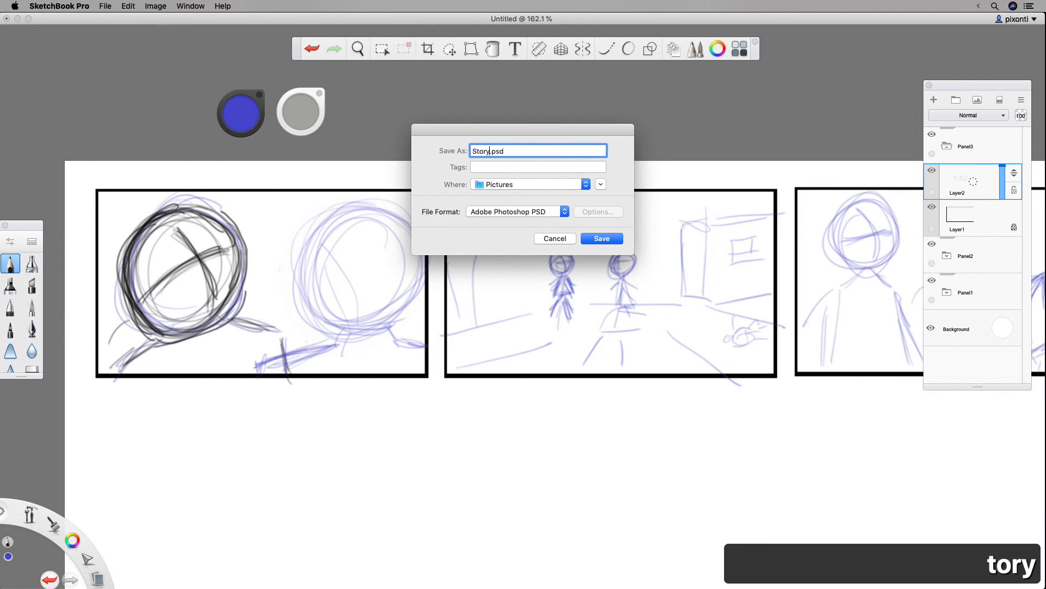
{"action": "type", "text": "oar"}
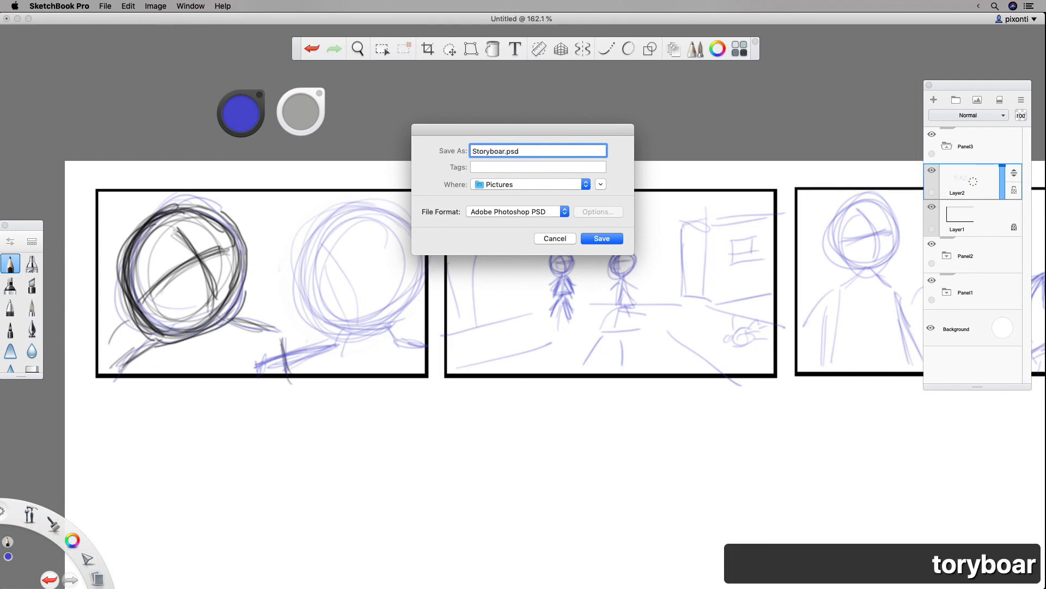
{"action": "type", "text": "d"}
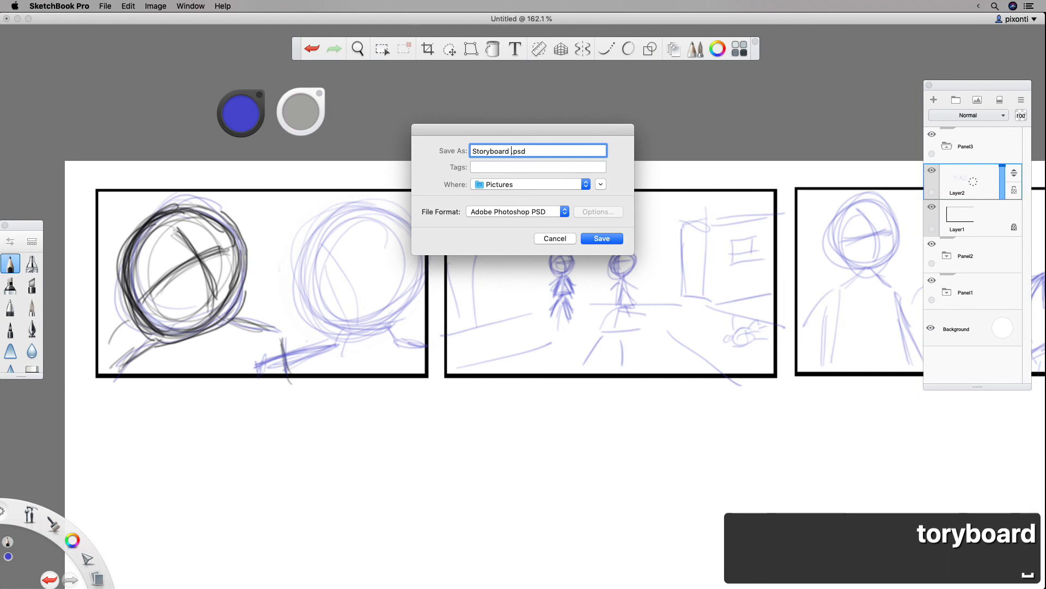
{"action": "type", "text": " Example"}
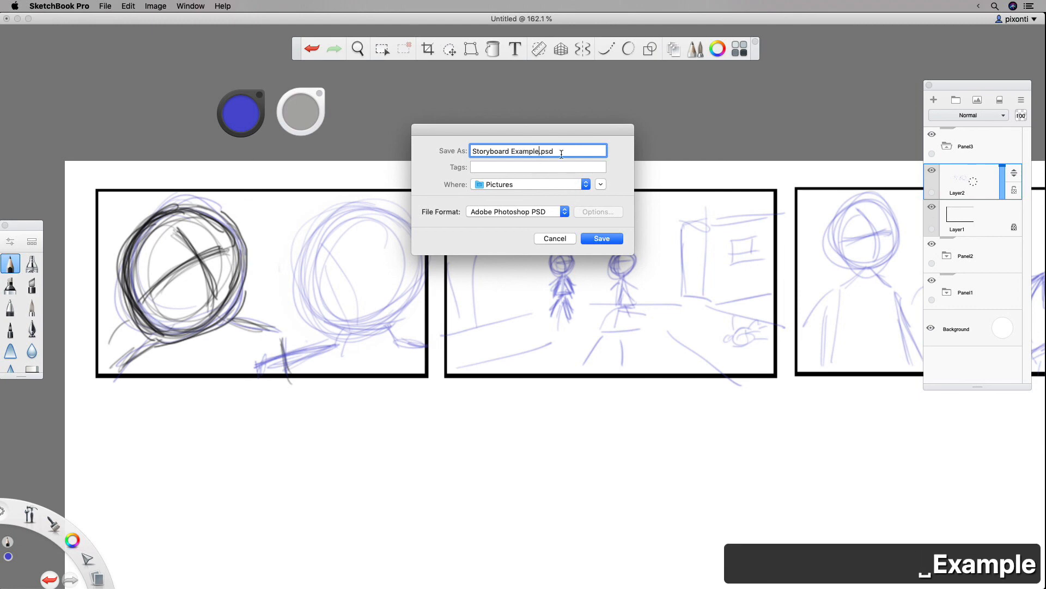
{"action": "left_click", "coordinate": [564, 183]}
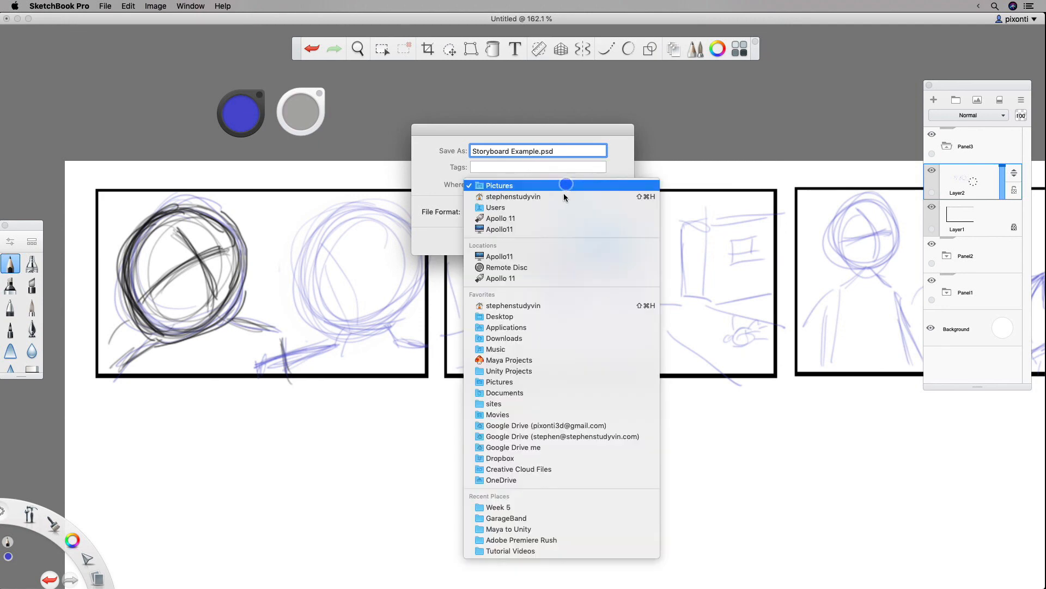
{"action": "left_click", "coordinate": [438, 163]}
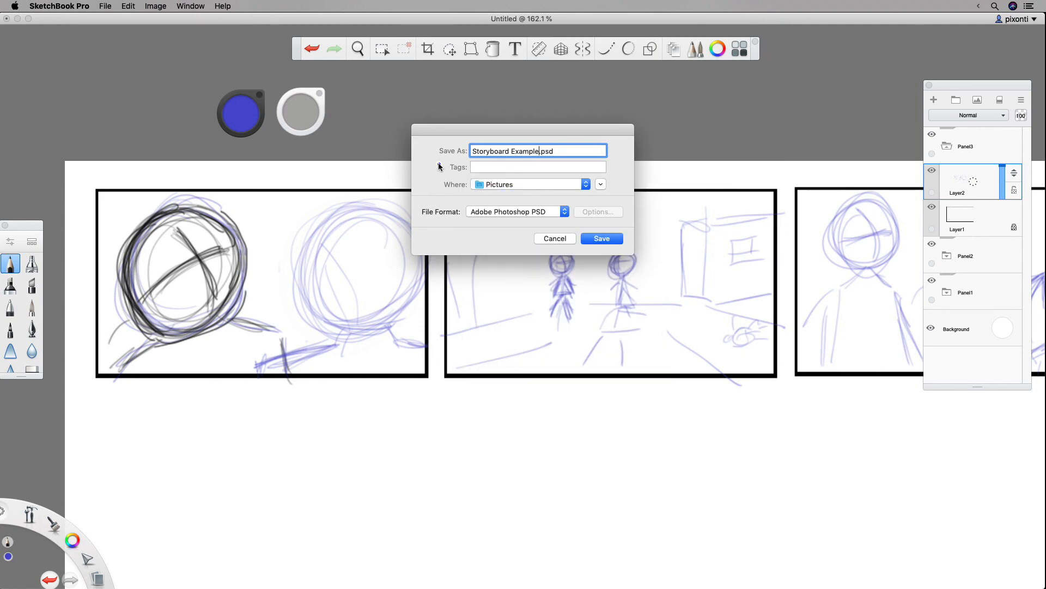
{"action": "left_click", "coordinate": [612, 238]}
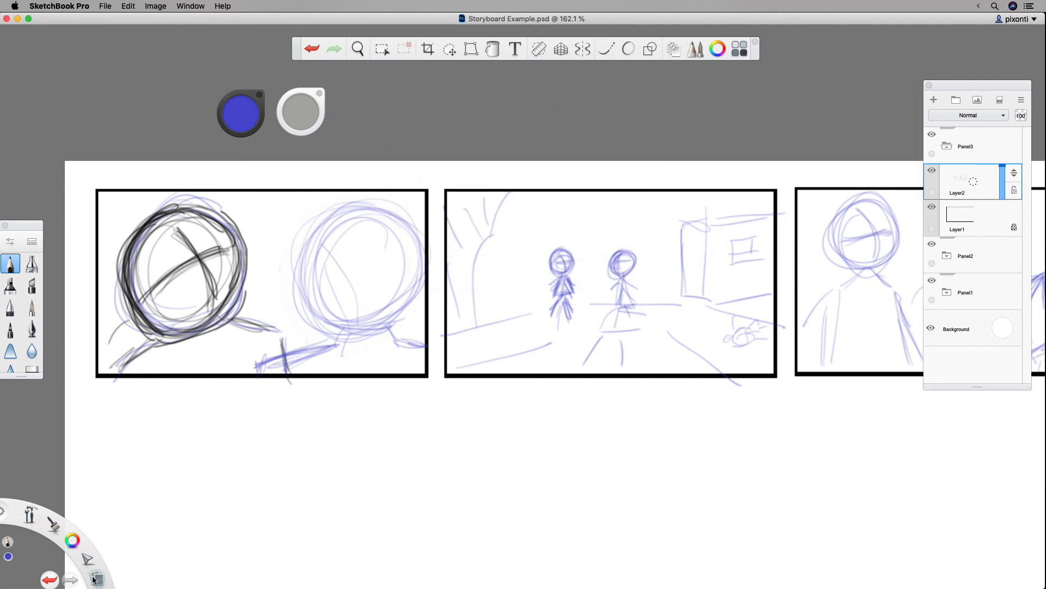
Toggle all interface palettes hidden and visible several times, leaving them shown.
{"action": "key", "text": "Tab"}
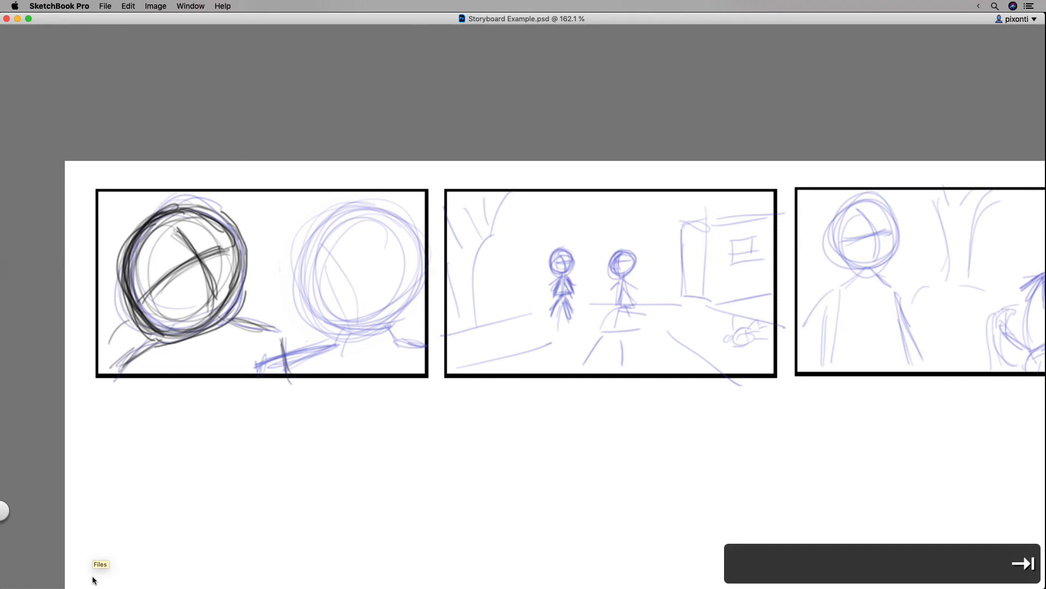
{"action": "key", "text": "Tab"}
{"action": "key", "text": "Tab"}
{"action": "key", "text": "Tab"}
{"action": "key", "text": "Tab"}
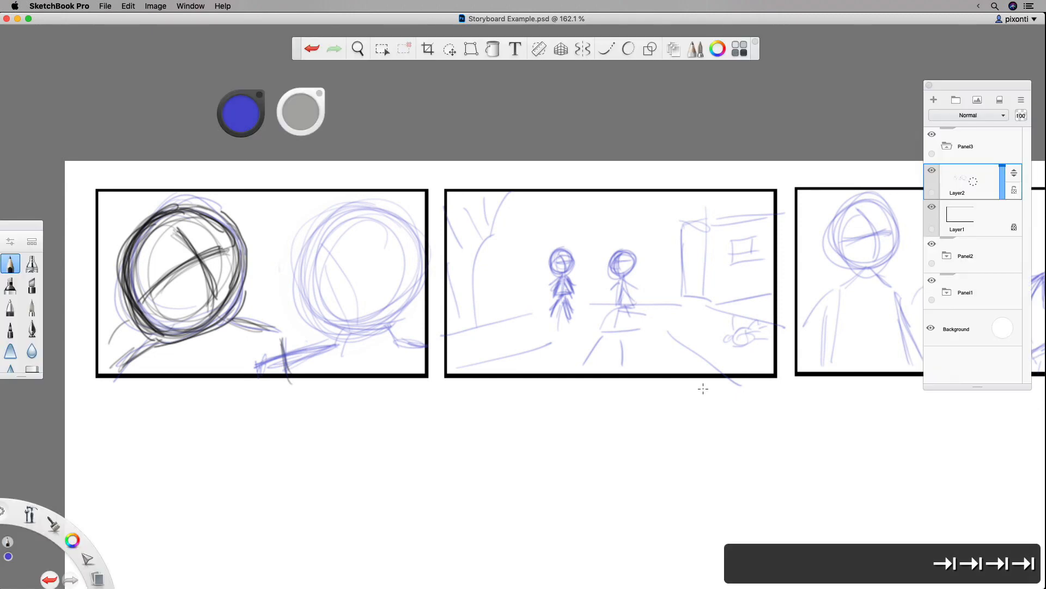
{"action": "key", "text": "Tab"}
{"action": "key", "text": "Tab"}
{"action": "key", "text": "Tab"}
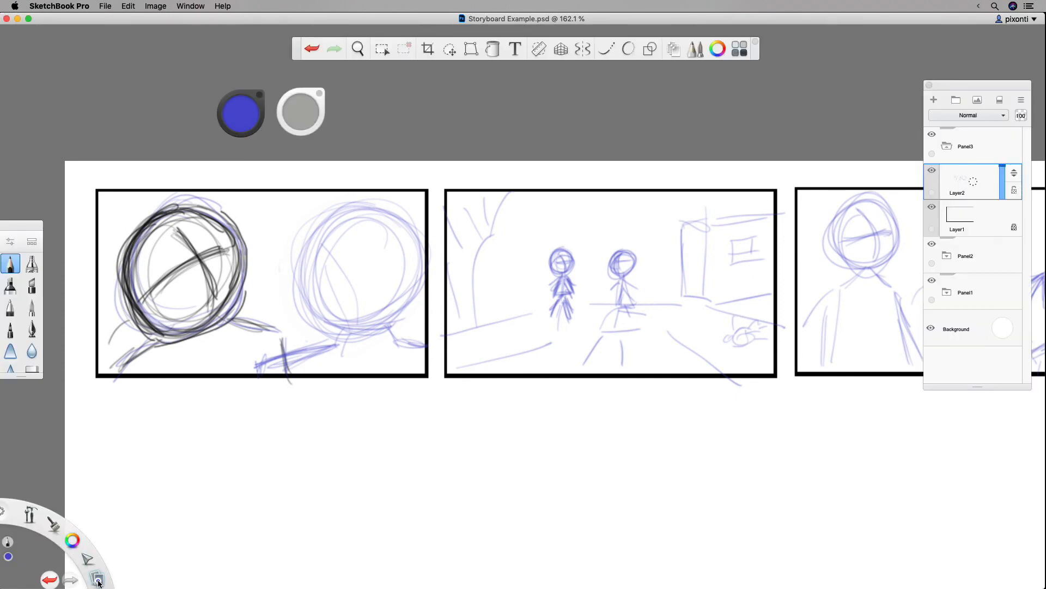
Save the Storyboard Example document again using the Lagoon's file commands.
{"action": "mouse_move", "coordinate": [99, 581]}
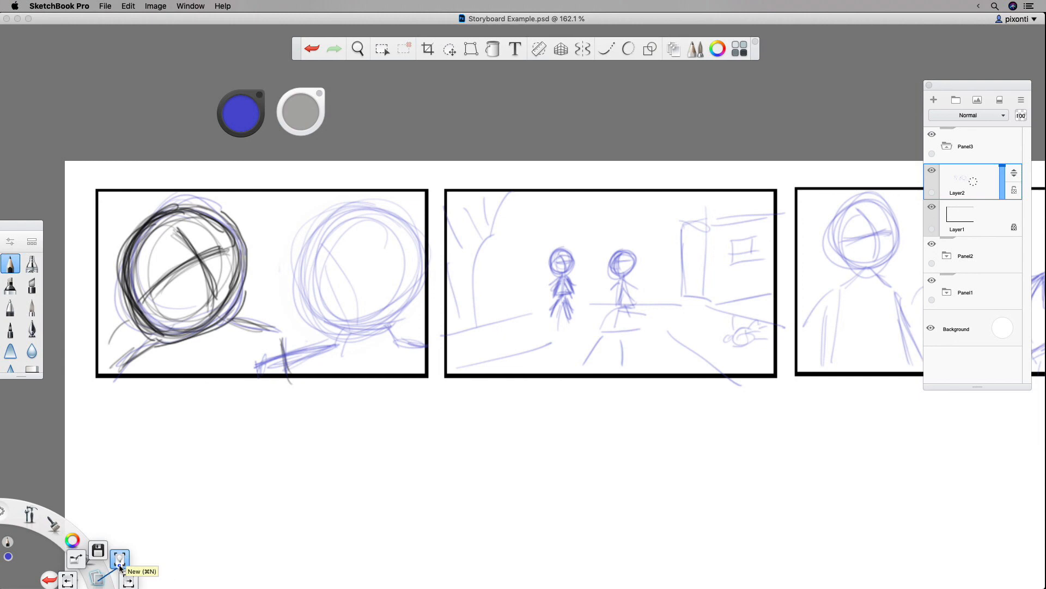
{"action": "left_click", "coordinate": [92, 553]}
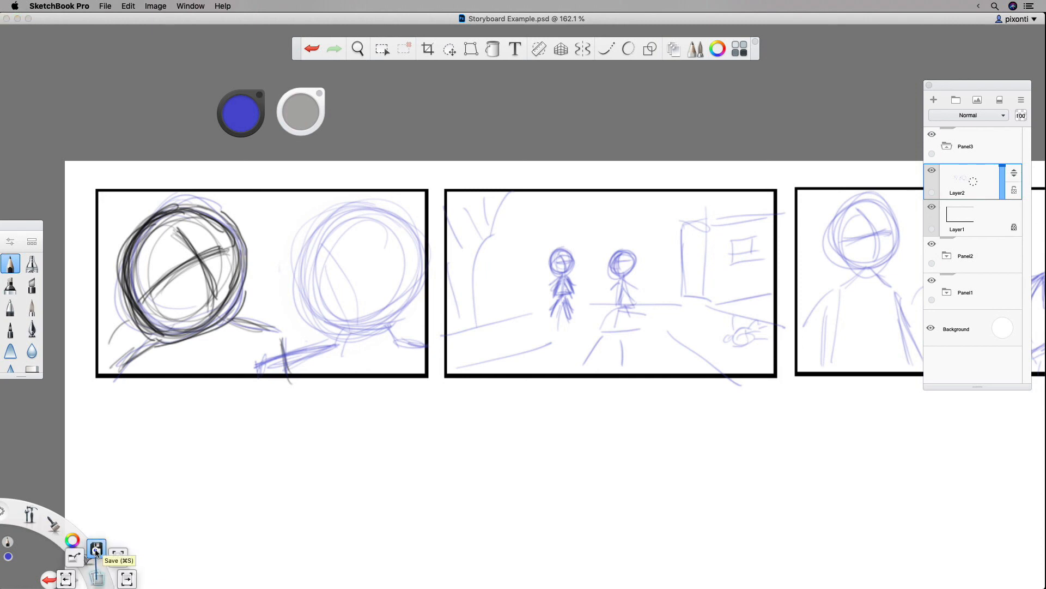
{"action": "left_click", "coordinate": [95, 551]}
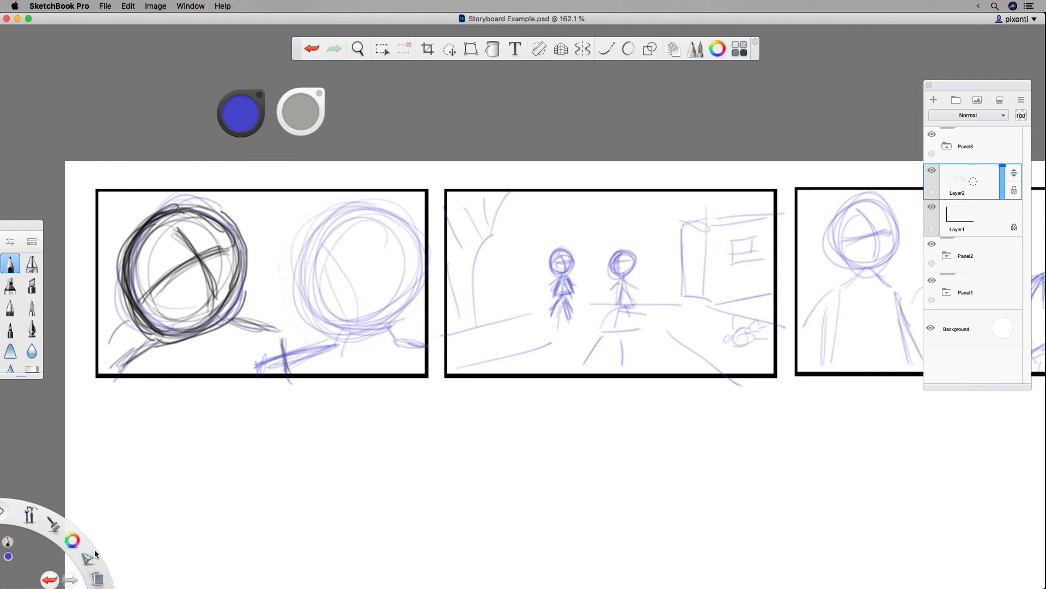